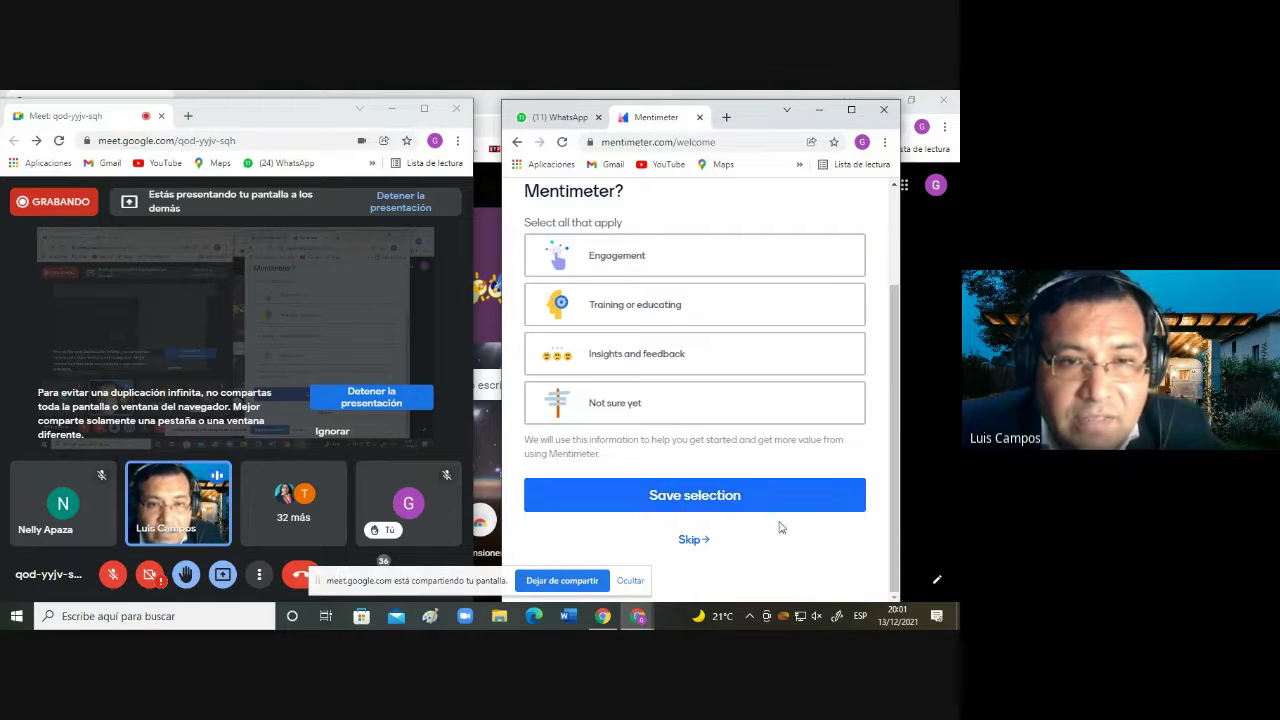
Step: Complete the account onboarding with Training or educating as the intended use and the Free plan
left_click(656, 315)
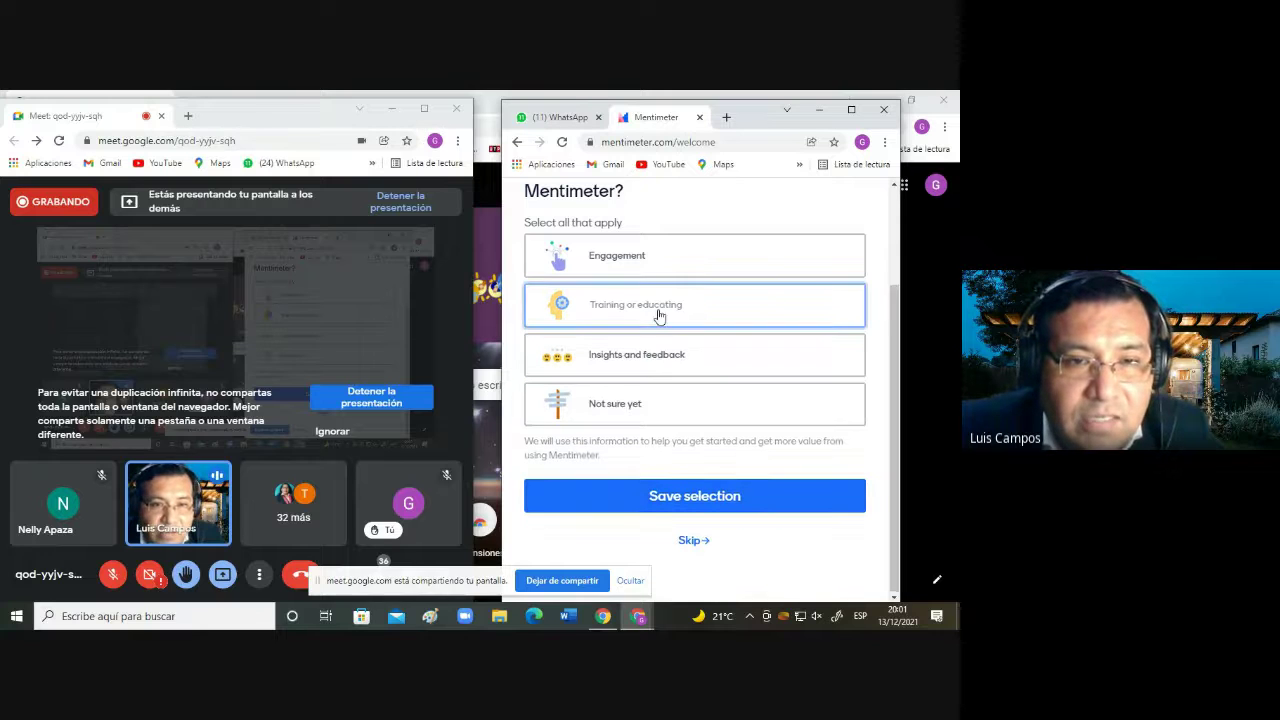
left_click(694, 500)
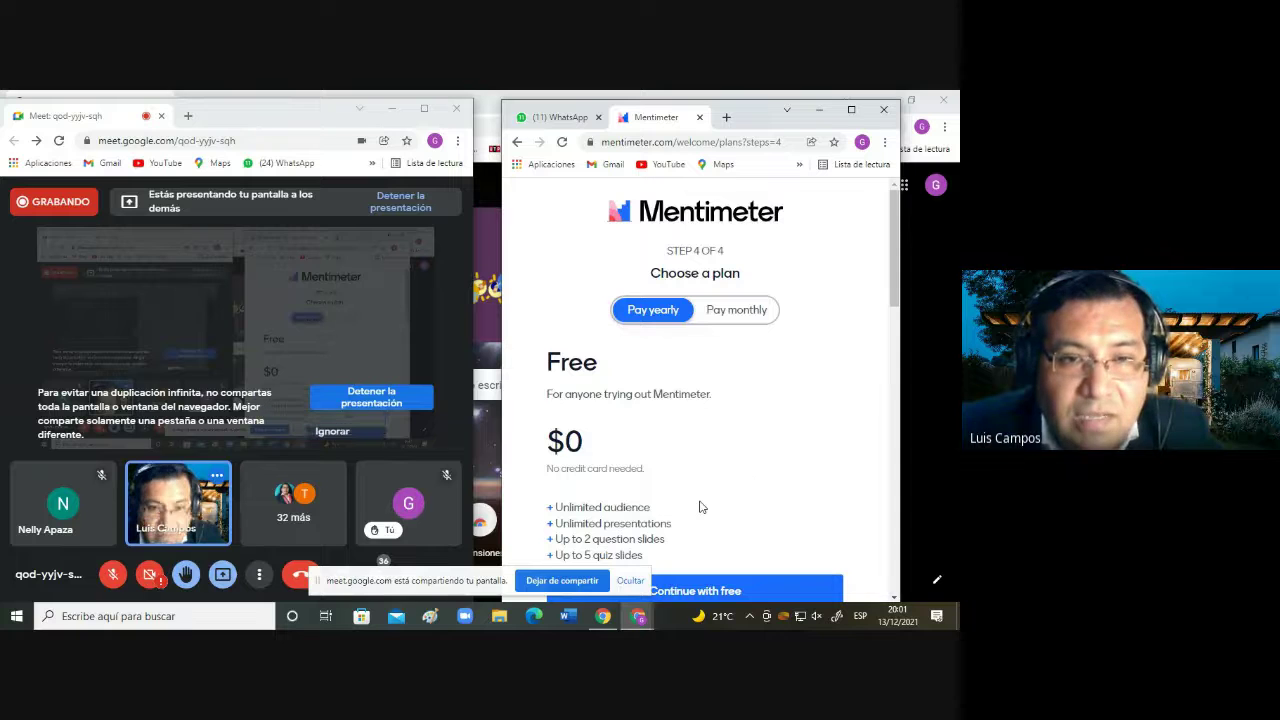
scroll(680, 480, "down", 2)
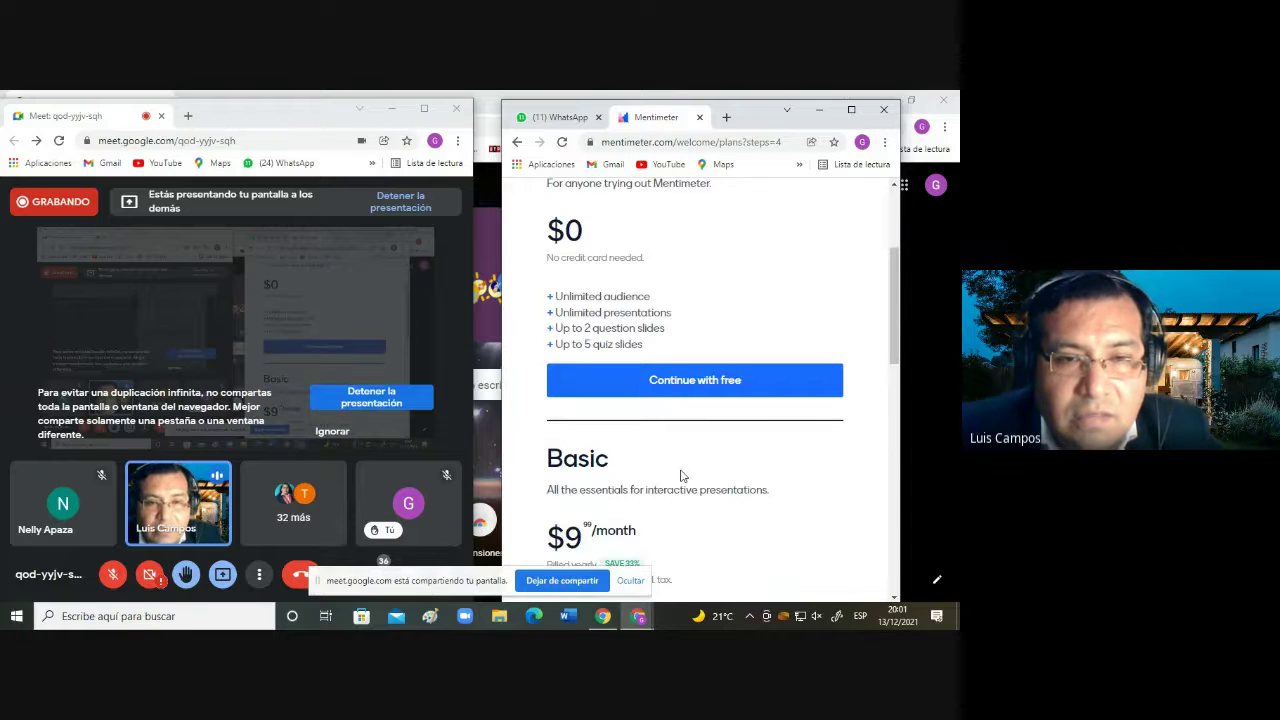
left_click(697, 383)
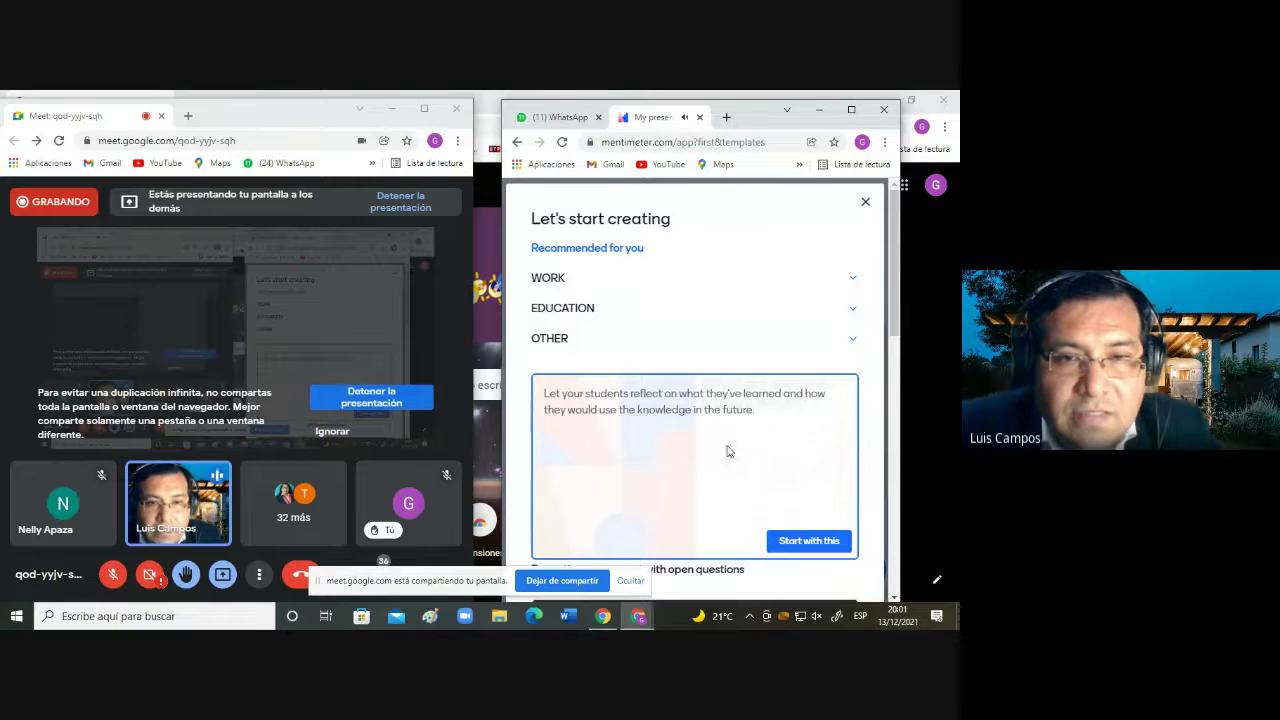
Step: Dismiss the template suggestions and the welcome message, and stop sharing the screen in the meeting
left_click(865, 202)
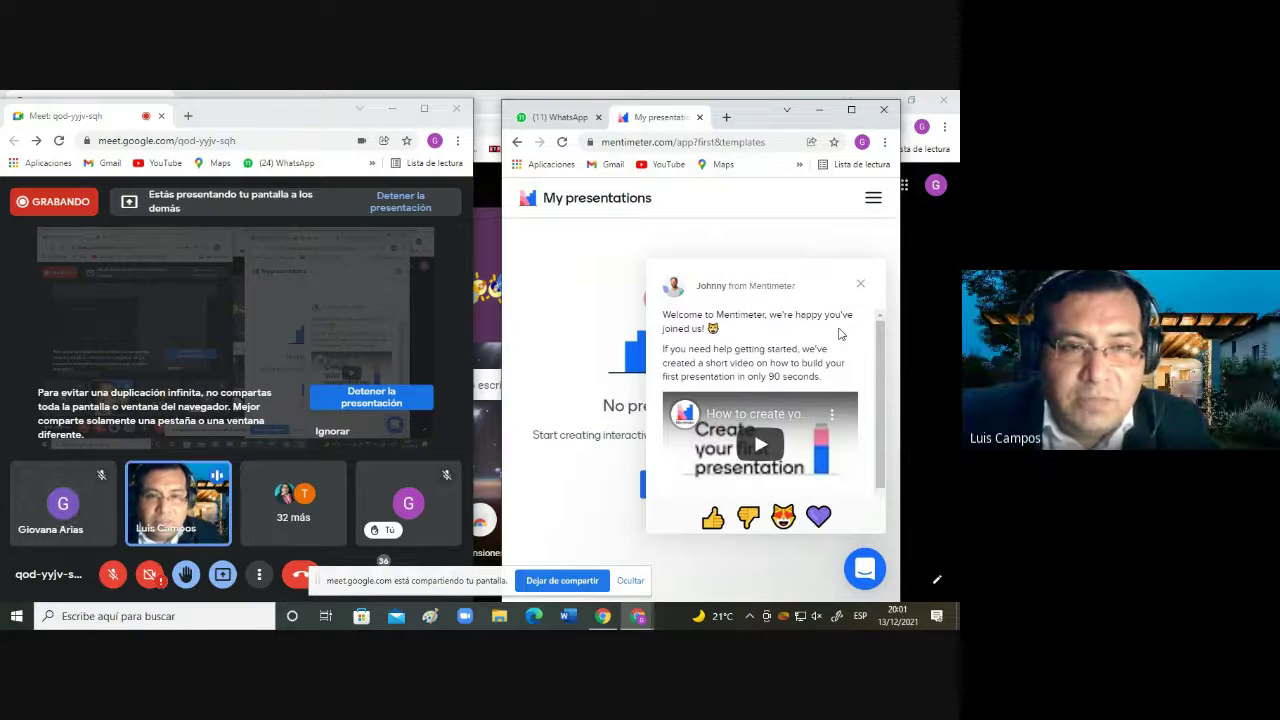
left_click(860, 284)
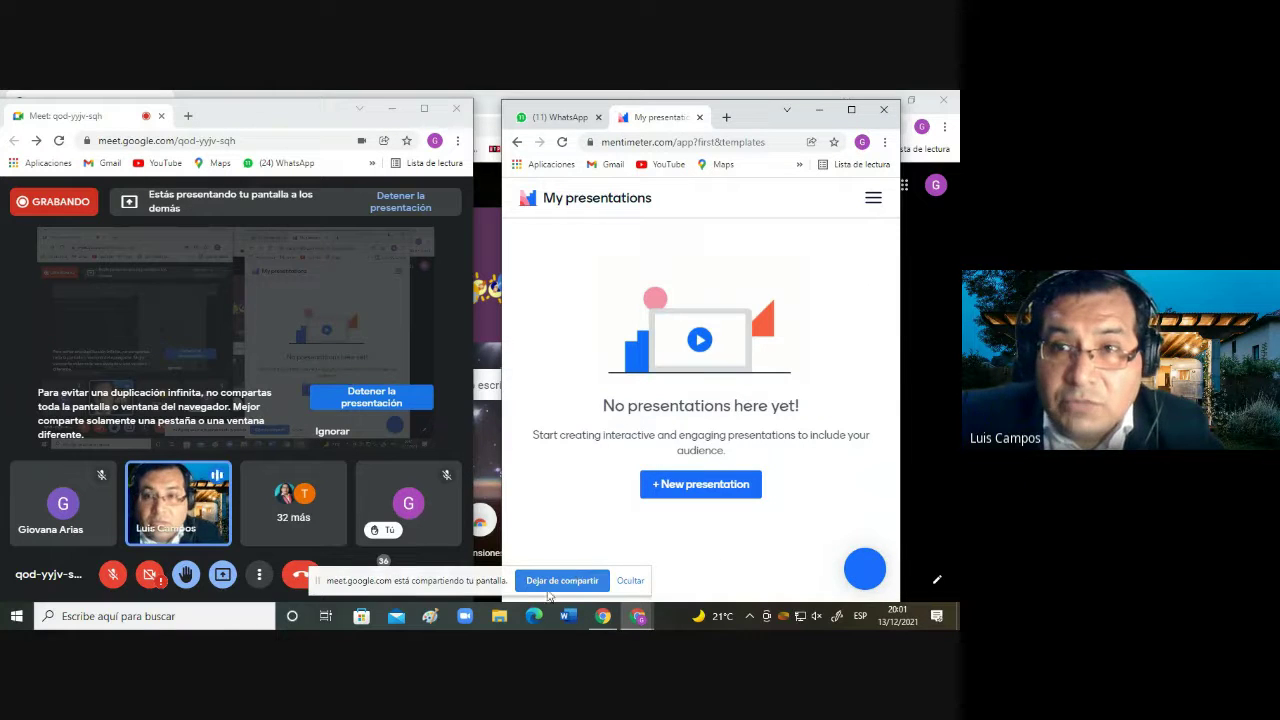
left_click(588, 580)
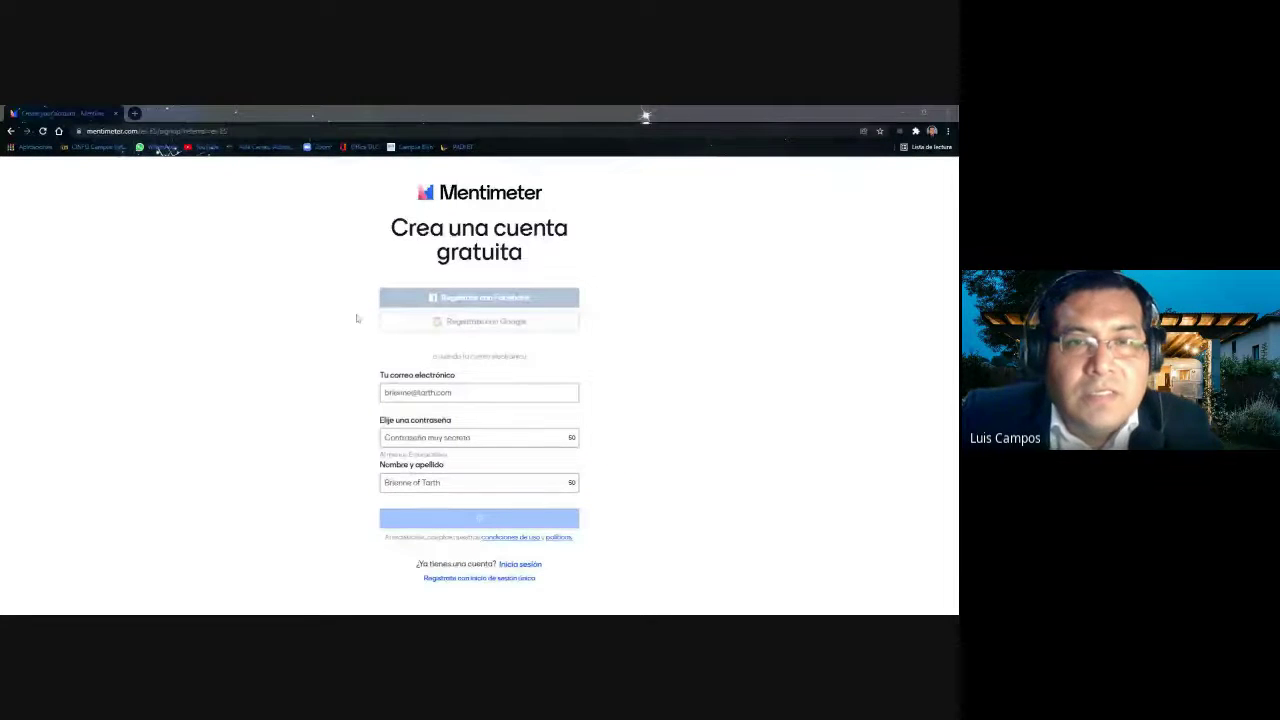
left_click(434, 381)
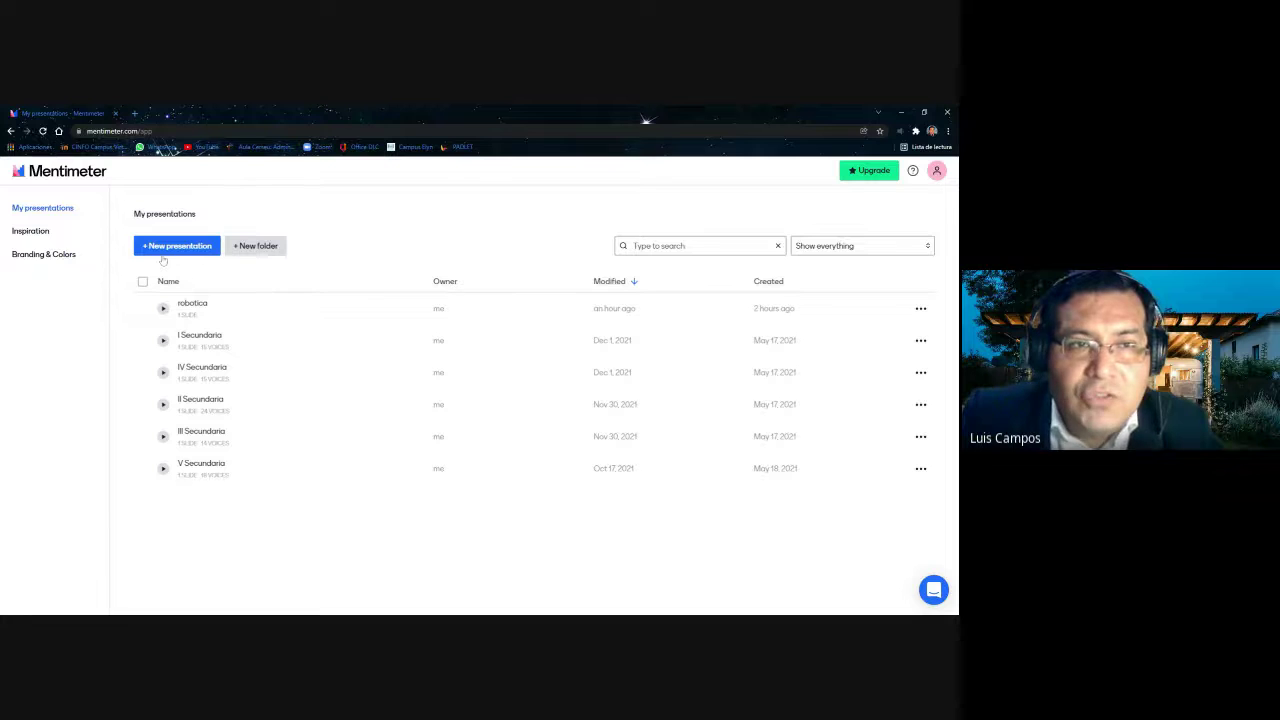
key("ctrl+plus")
key("ctrl+plus")
key("ctrl+plus")
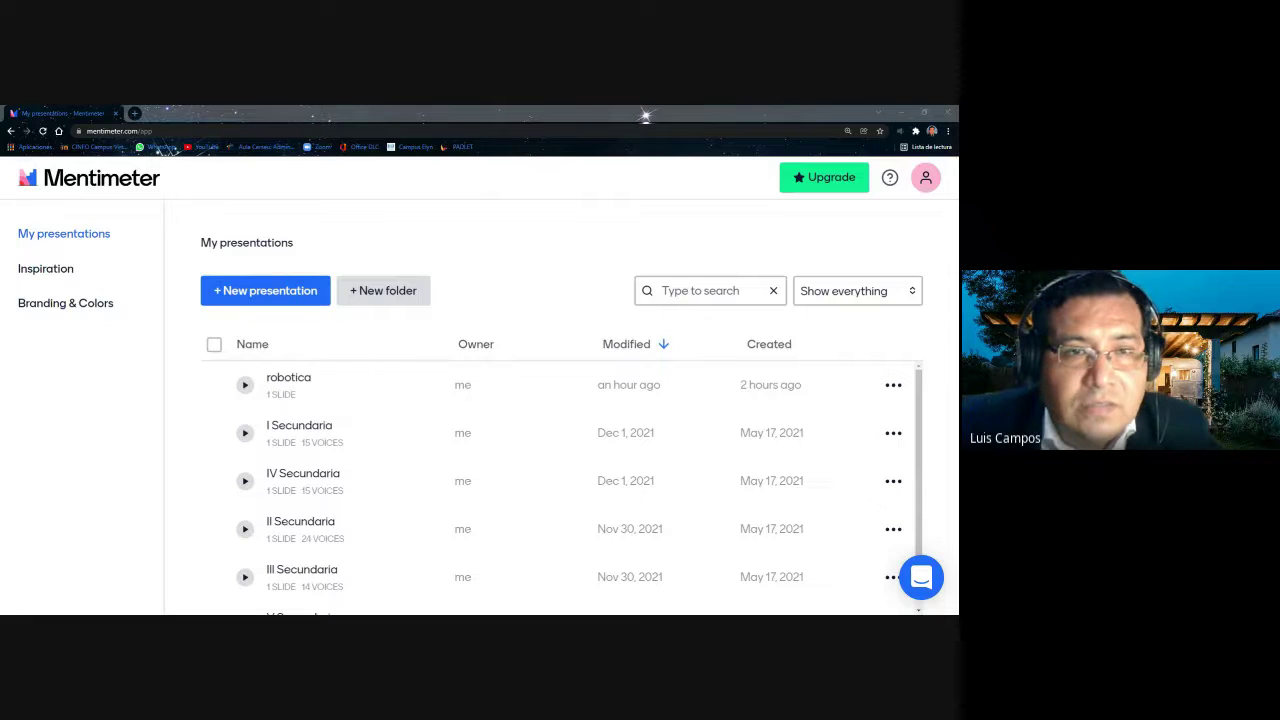
left_click(230, 290)
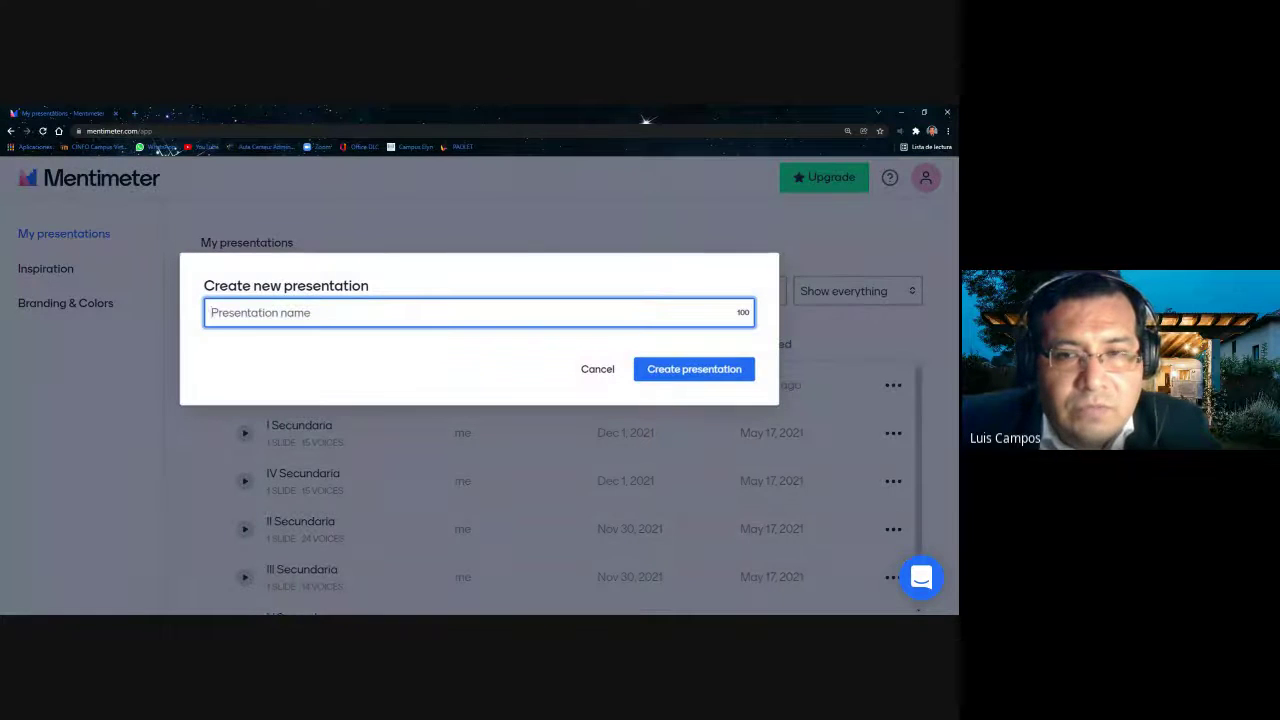
left_click(685, 374)
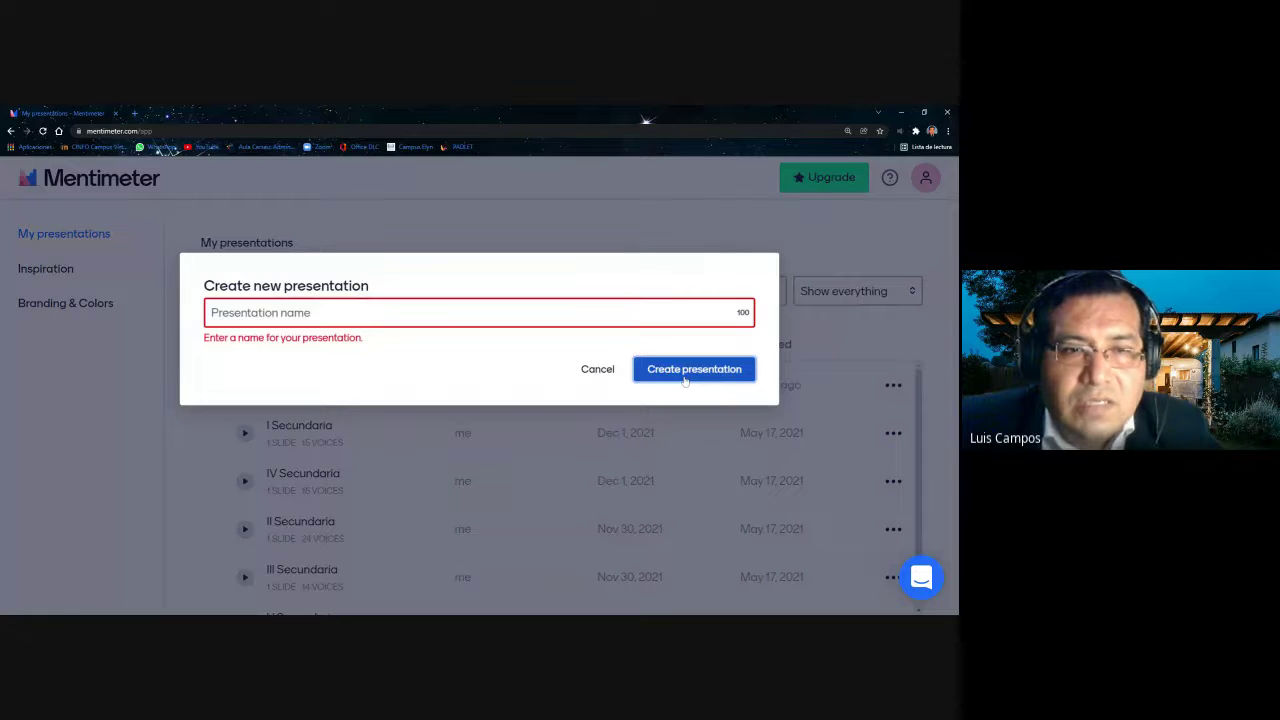
left_click(612, 374)
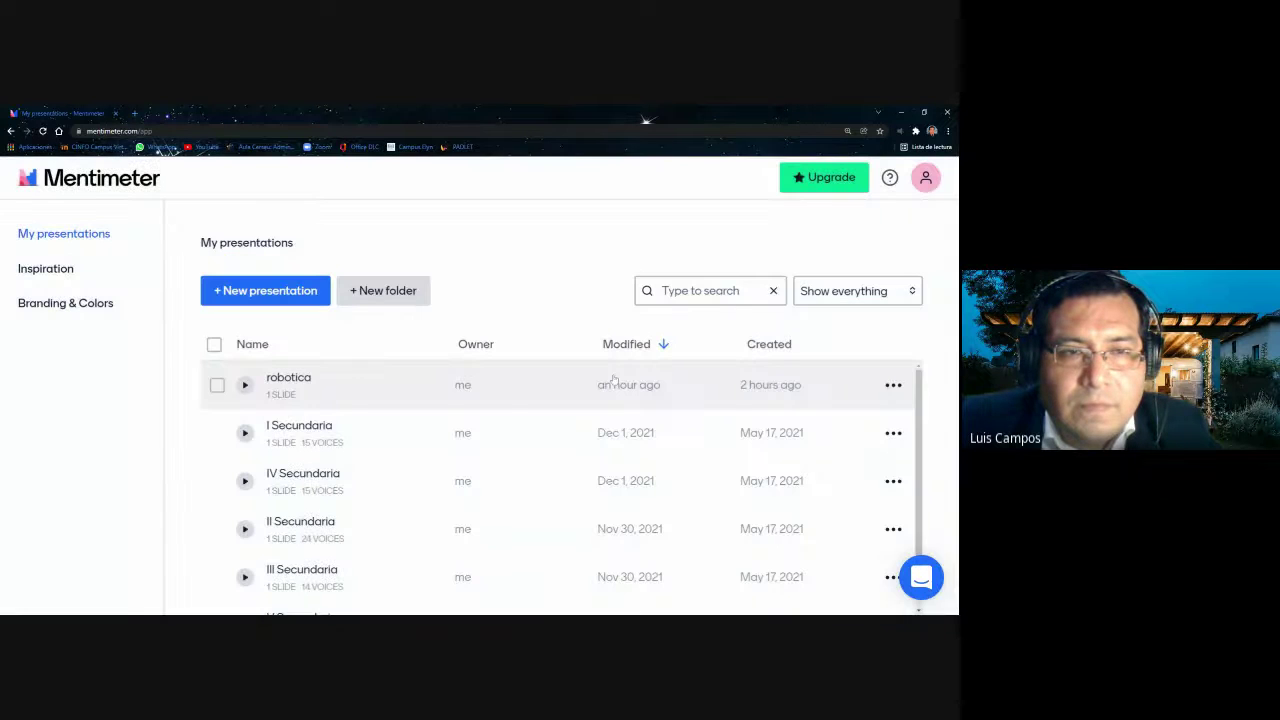
Step: View the existing robotica presentation in the editor and return to the presentations list
scroll(318, 371, "down", 1)
scroll(318, 371, "up", 1)
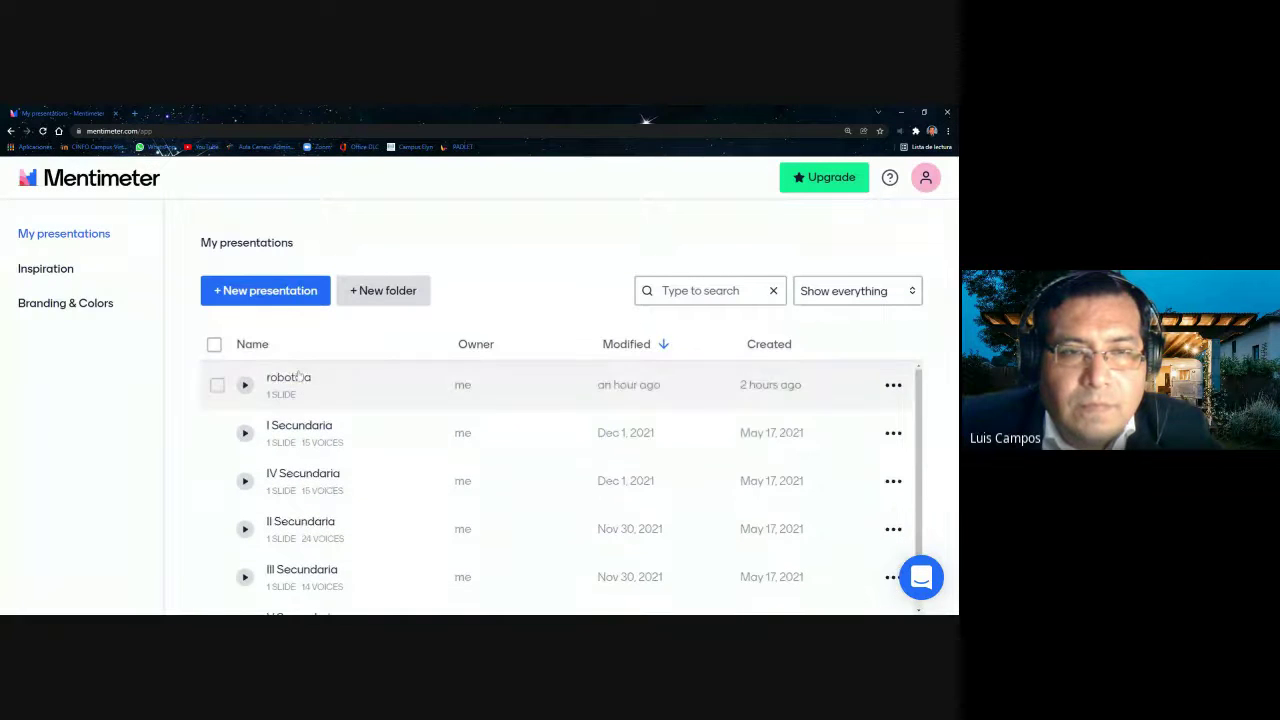
left_click(297, 381)
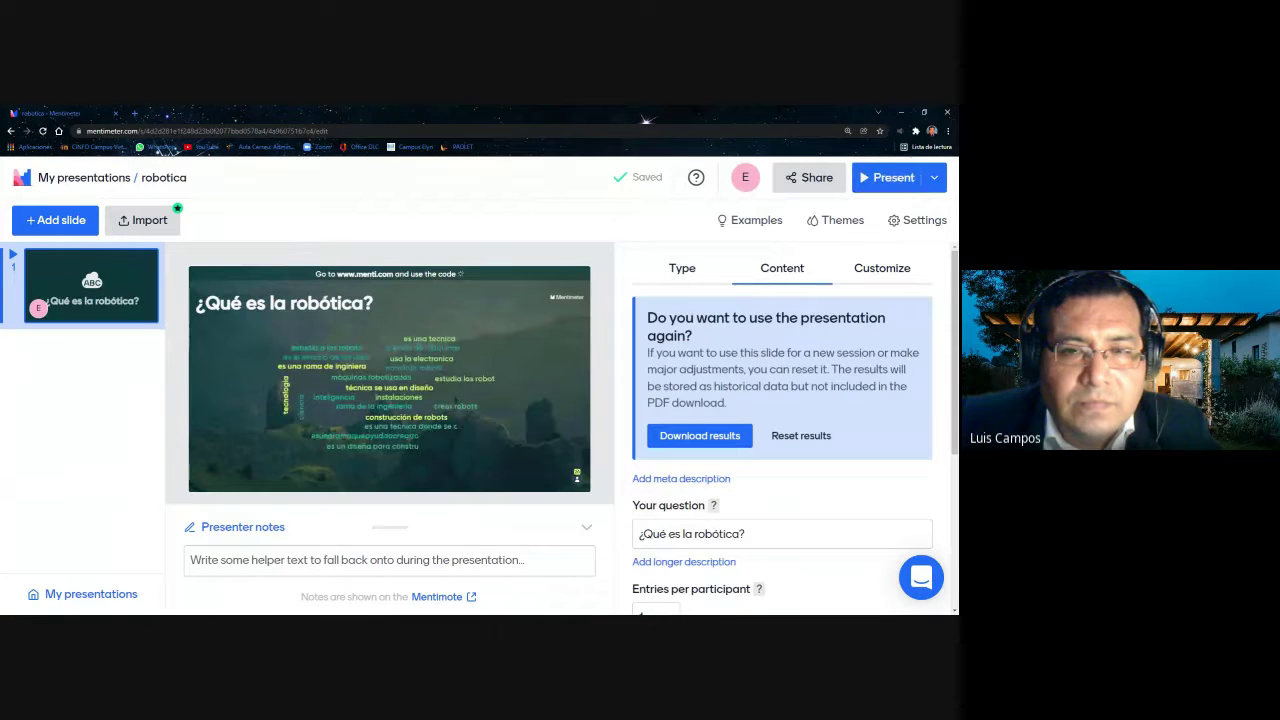
left_click(85, 177)
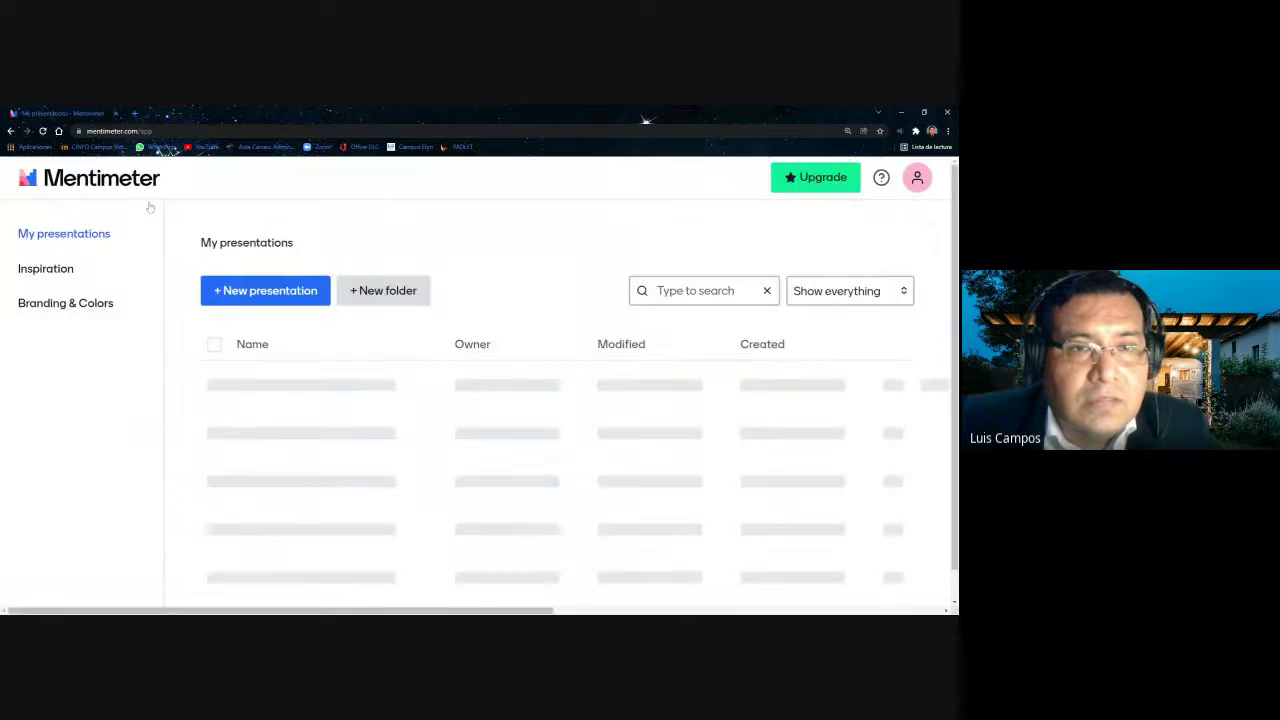
Step: Create a new presentation named informatica
left_click(270, 290)
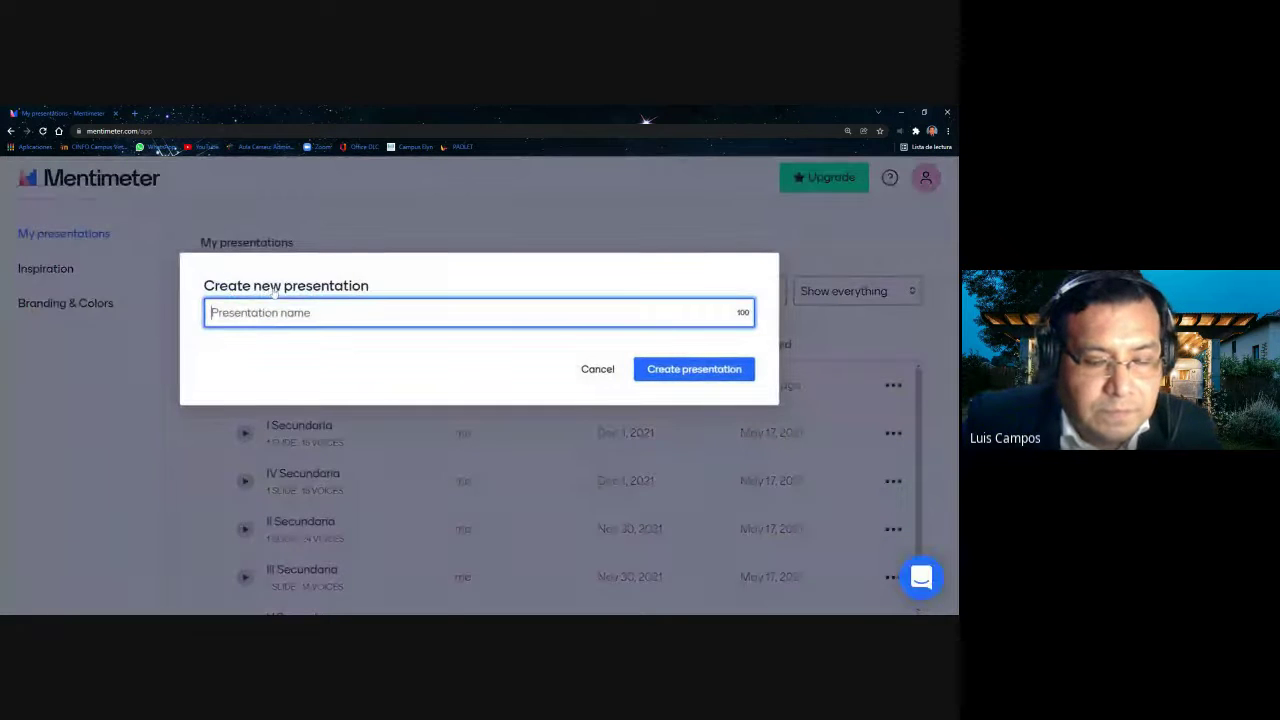
type("infor")
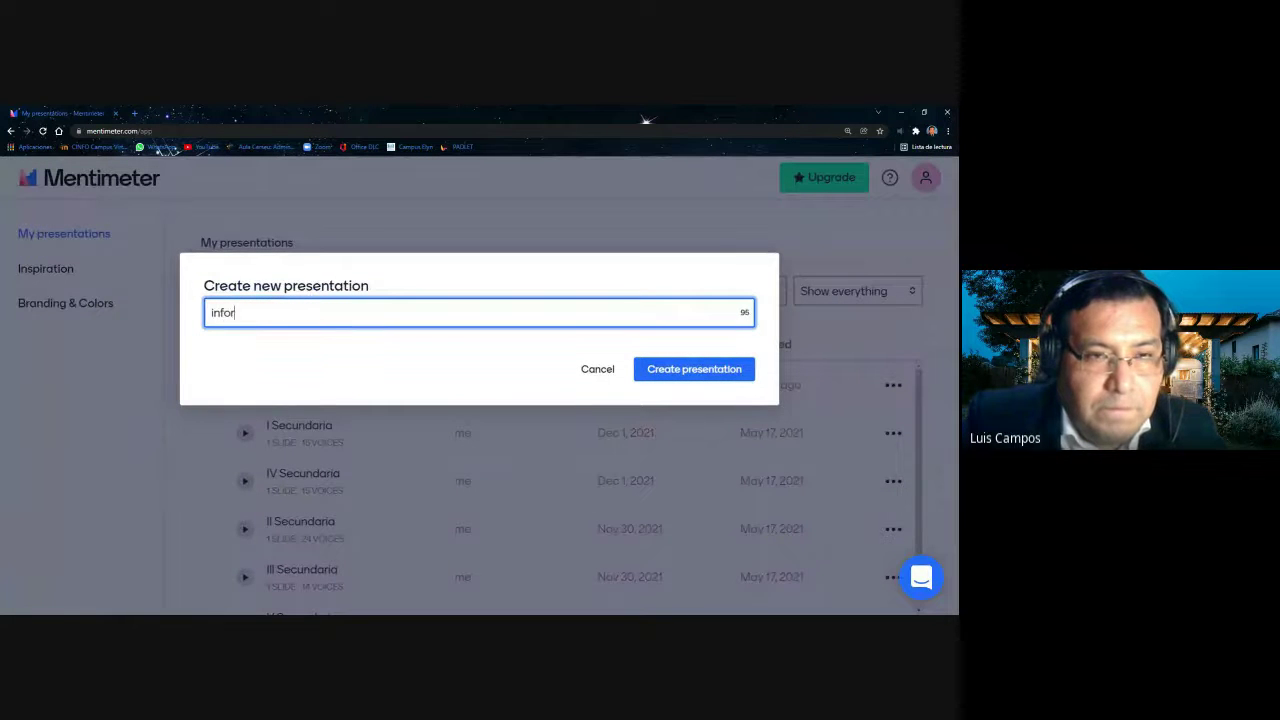
type("matica")
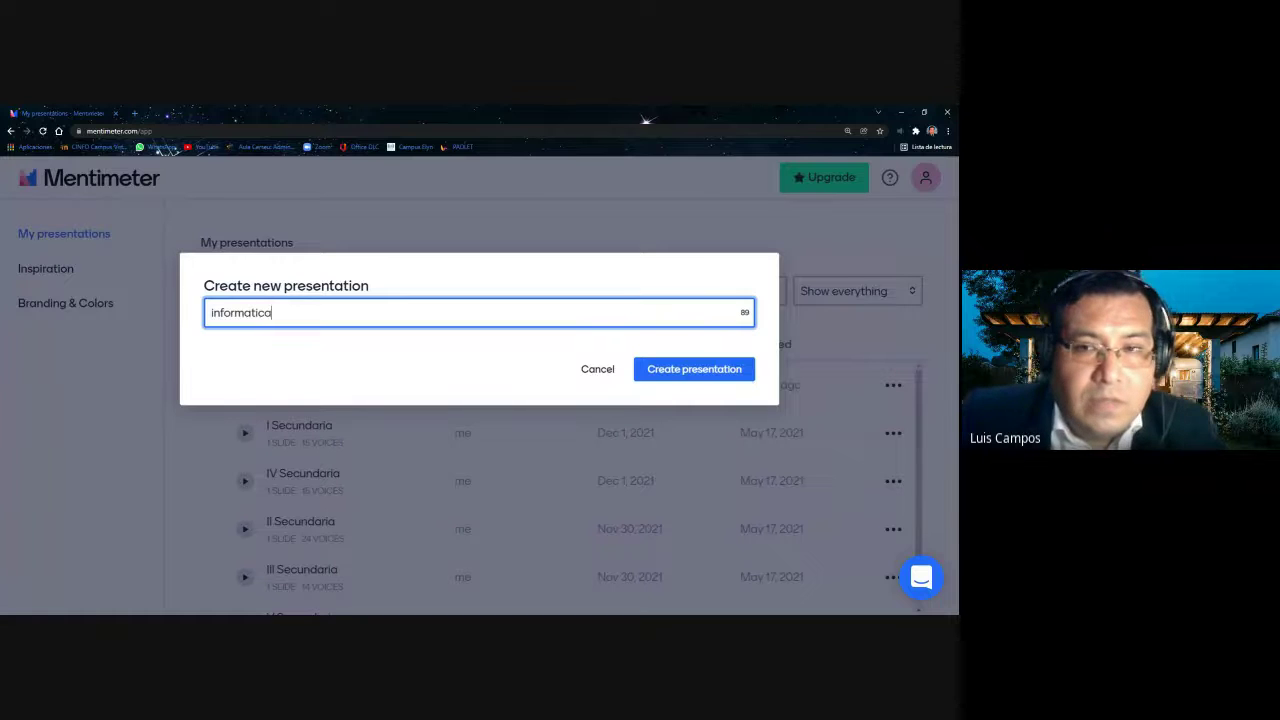
left_click(666, 370)
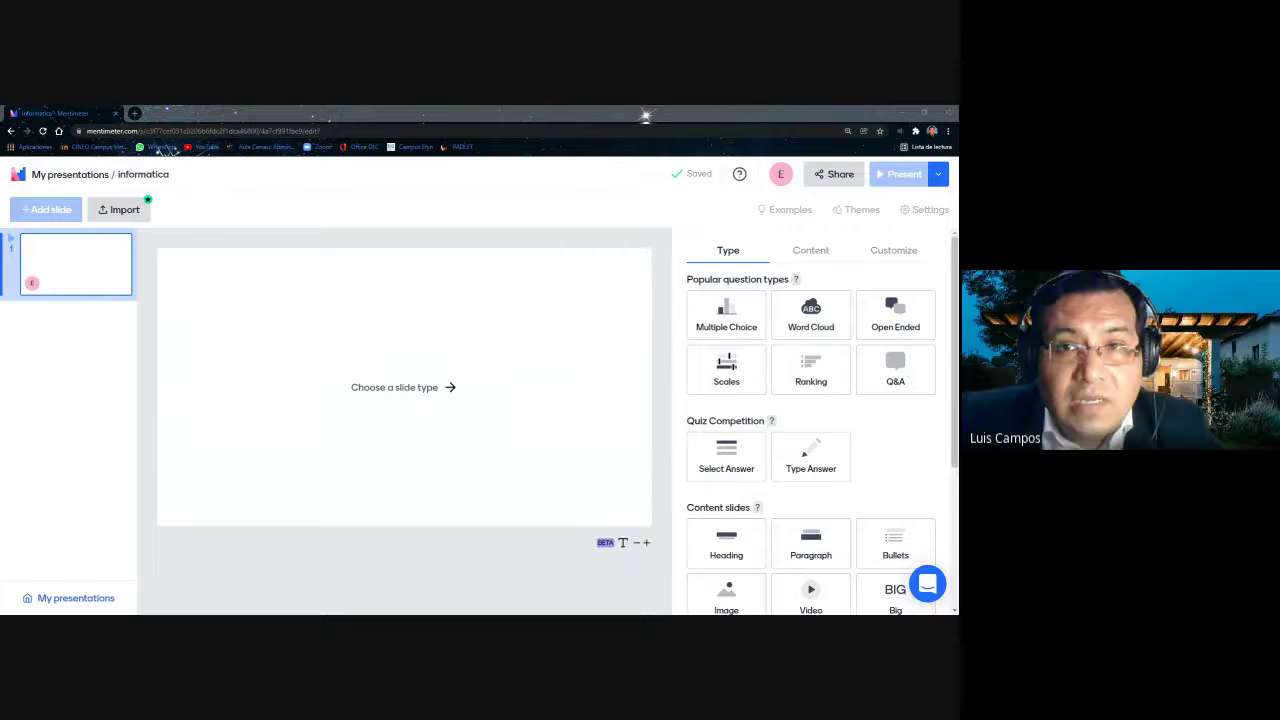
left_click(346, 414)
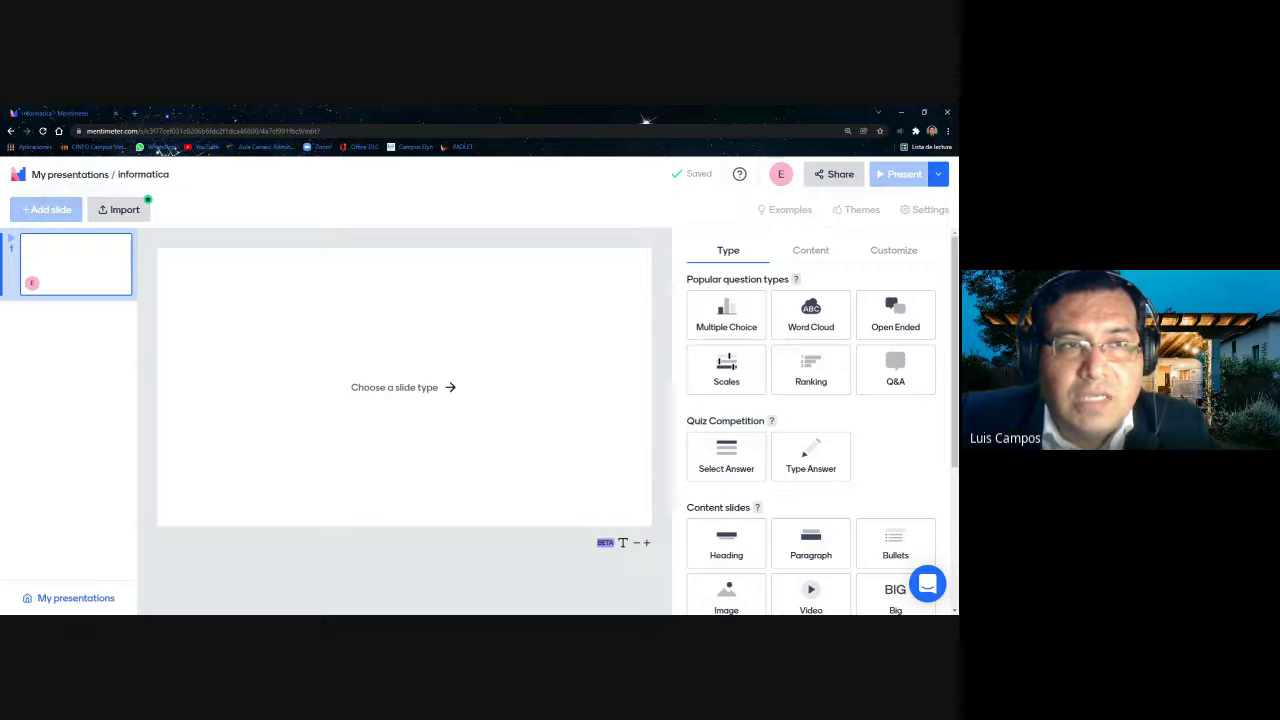
Step: Clear the new presentation's title and re-enter it as informatica
key("ctrl+plus")
key("ctrl+plus")
key("ctrl+plus")
key("ctrl+minus")
key("ctrl+minus")
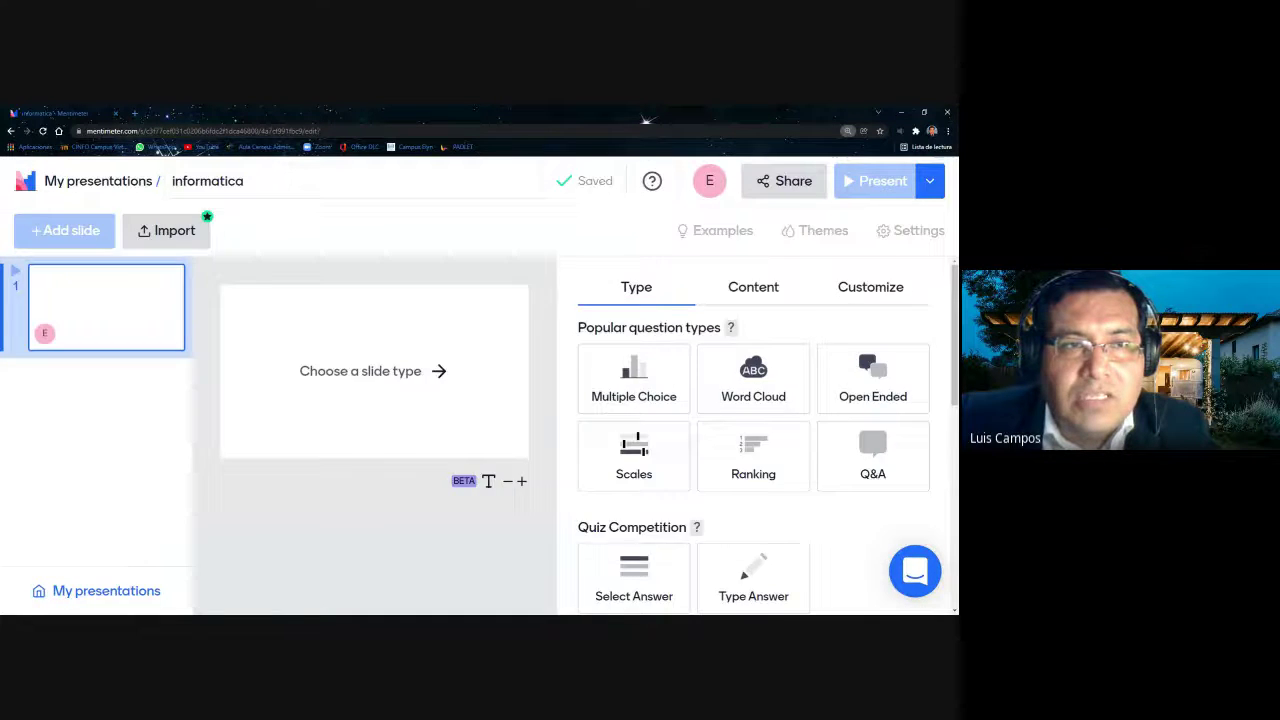
key("ctrl+plus")
key("ctrl+a")
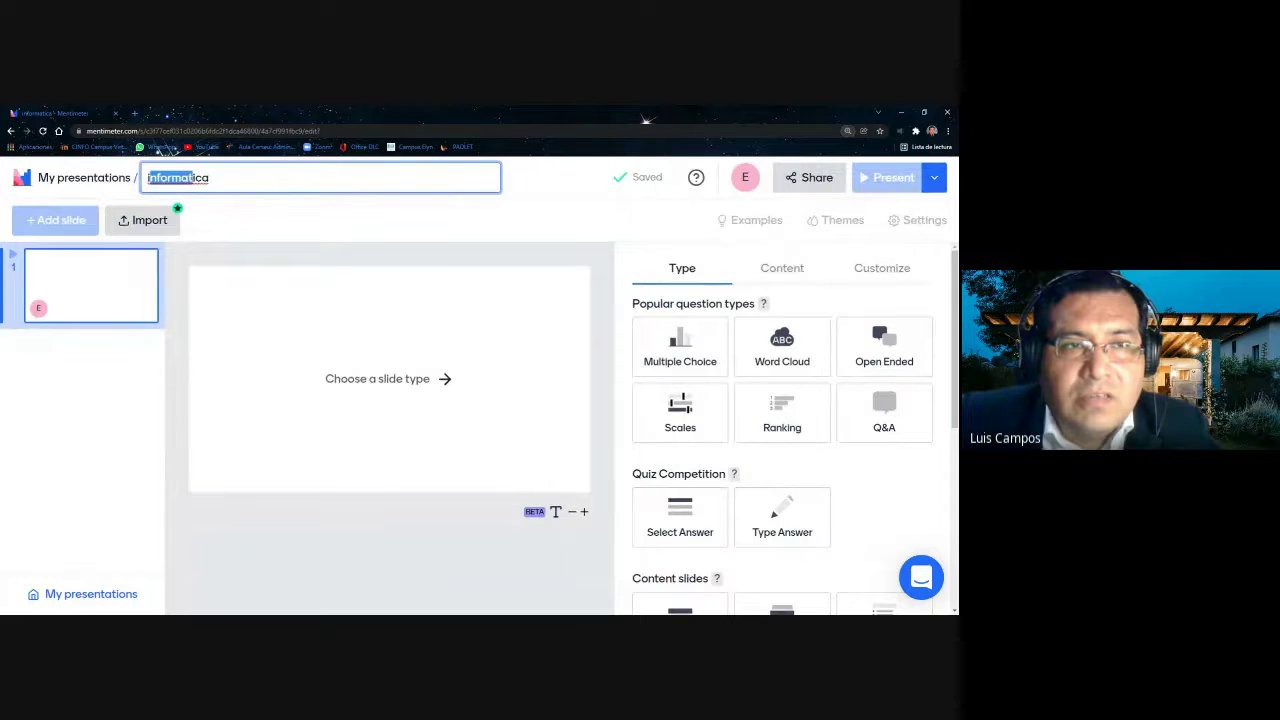
key("BackSpace")
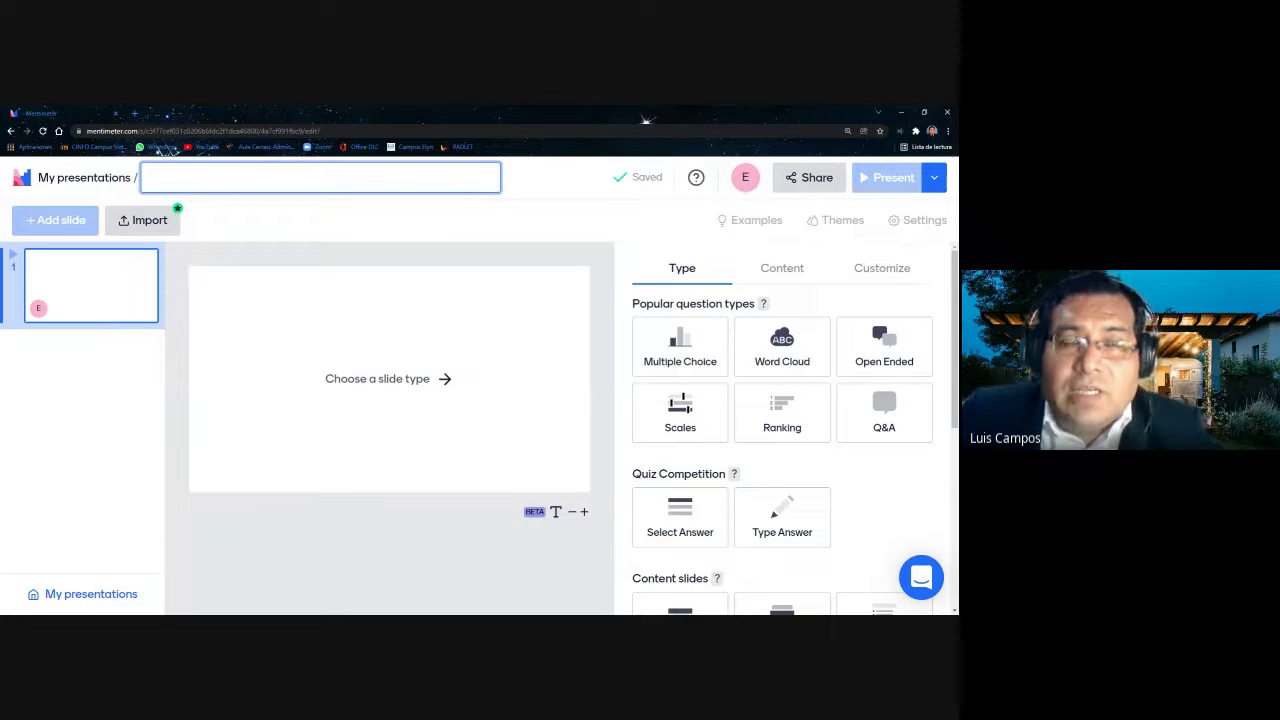
key("alt+Tab")
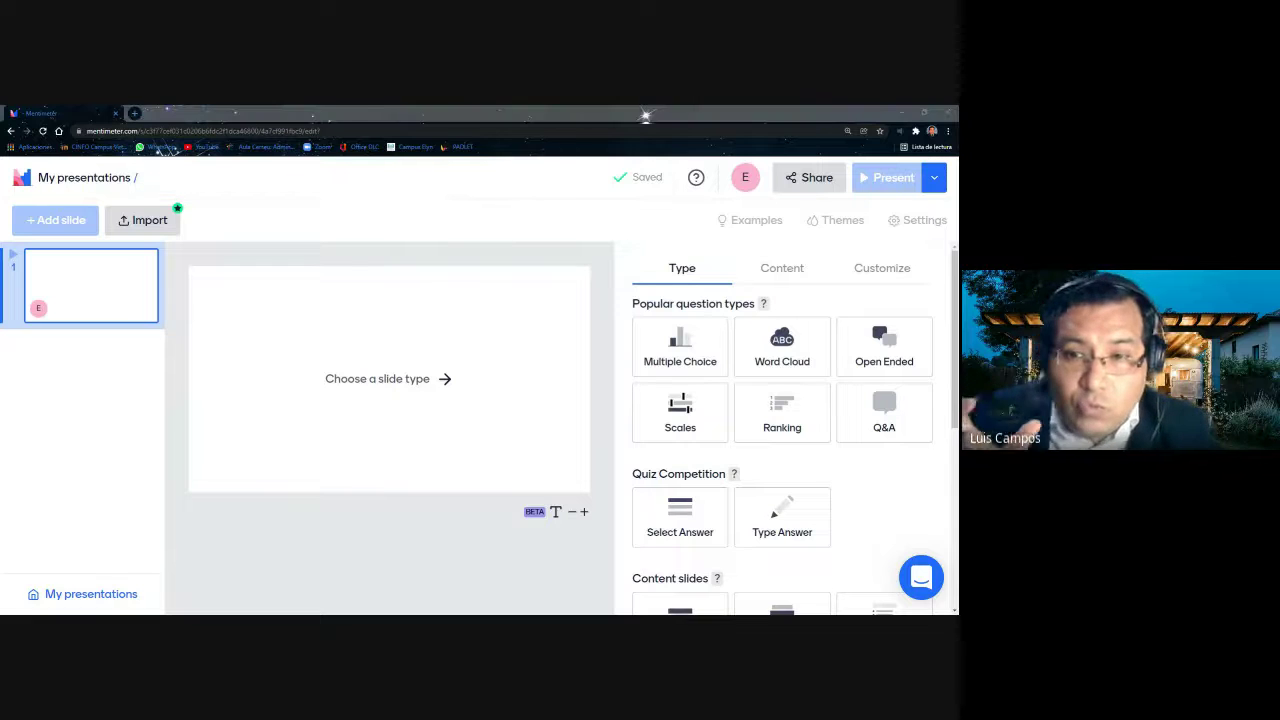
key("alt+Tab")
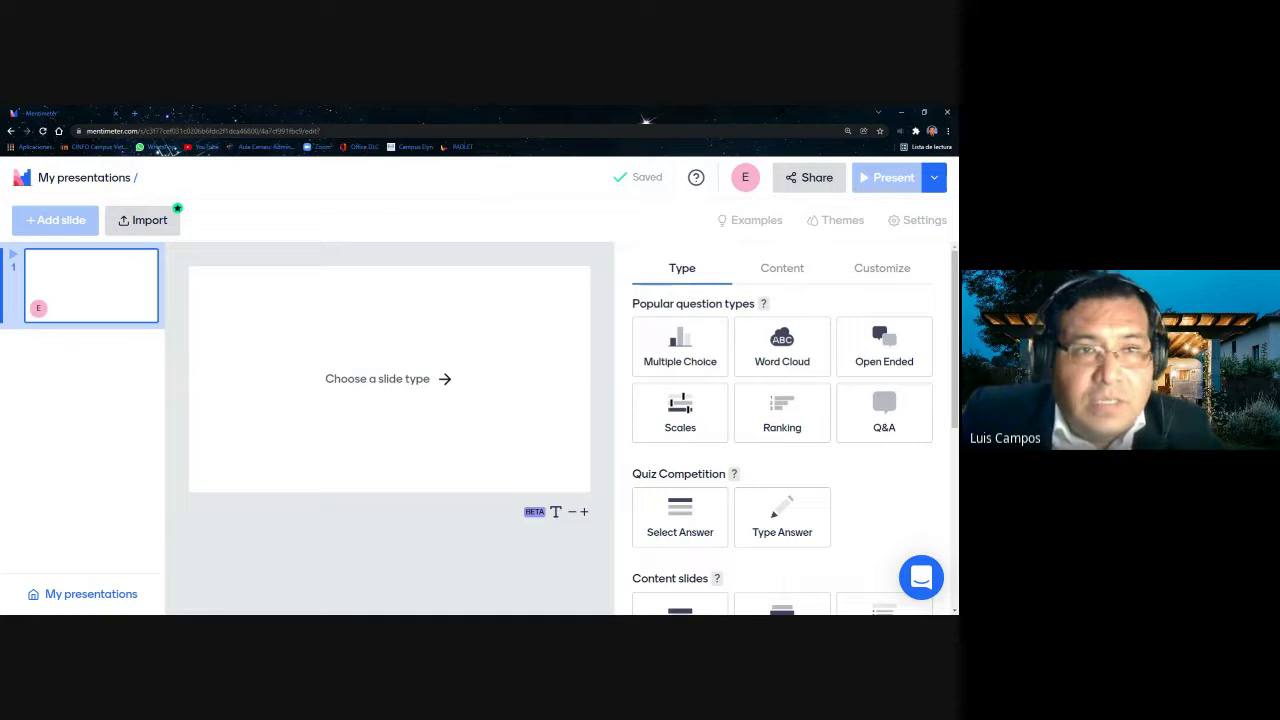
type("informa")
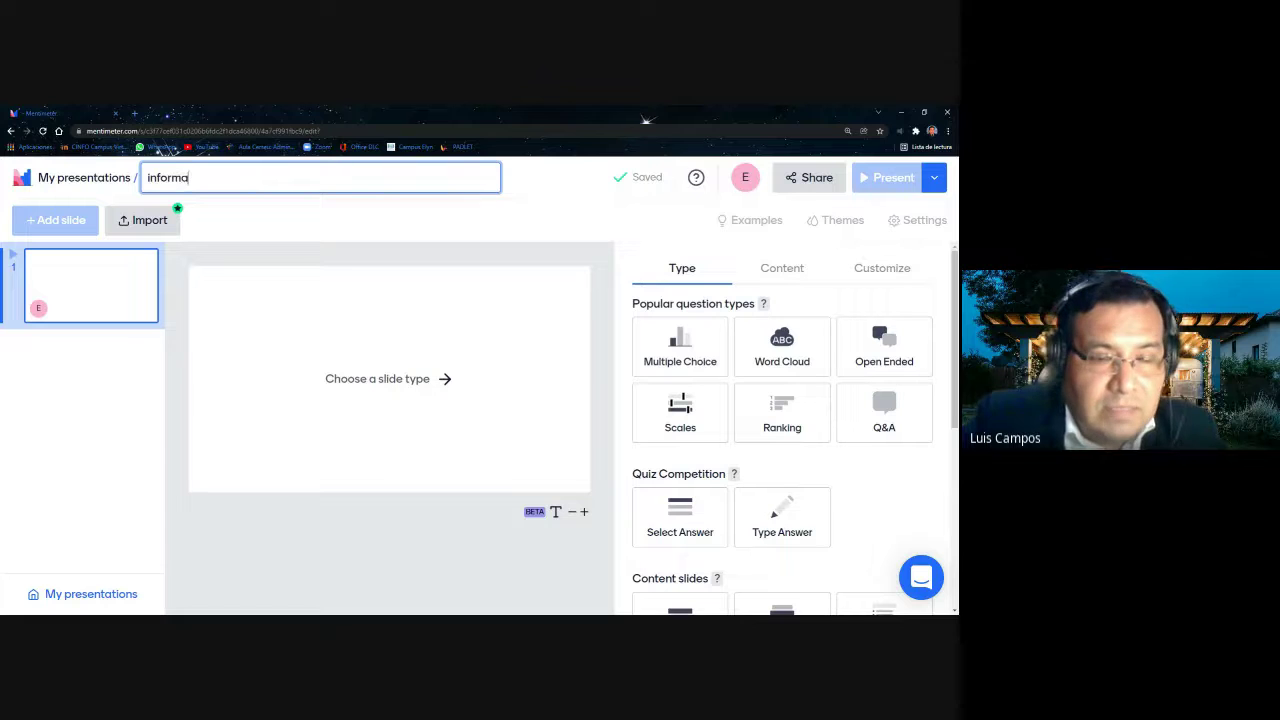
type("tica")
key("Return")
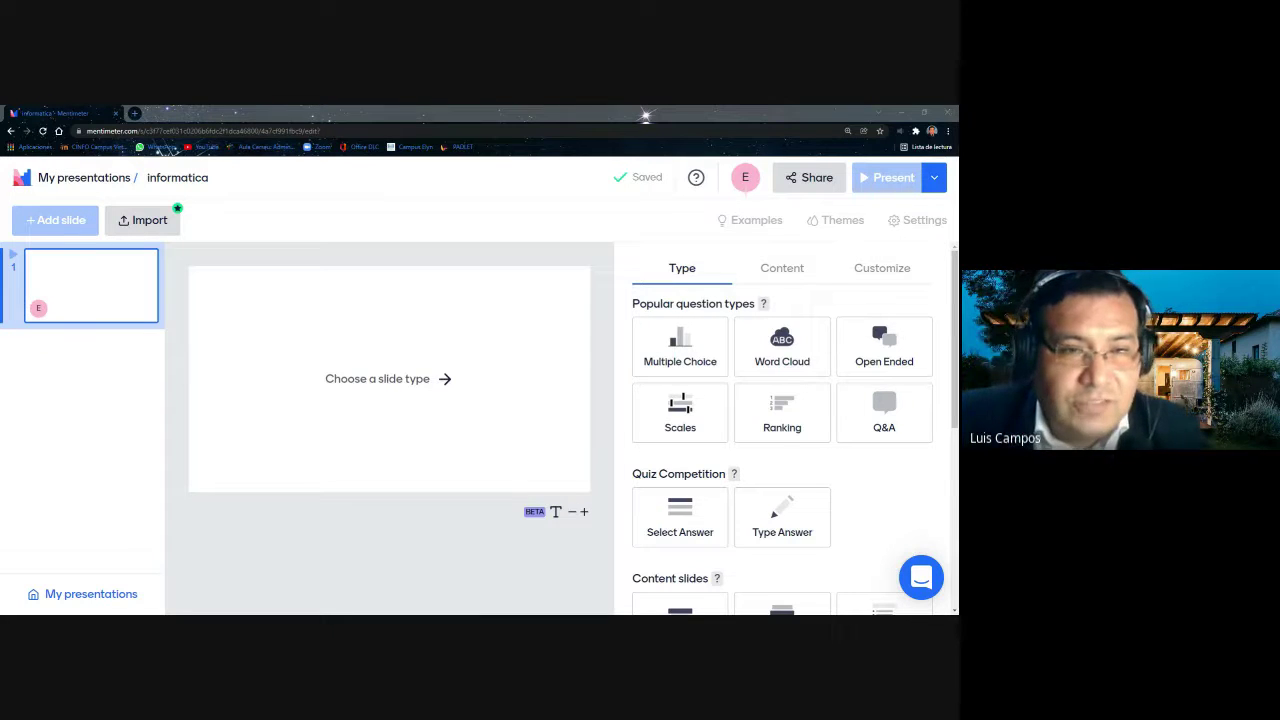
left_click(956, 438)
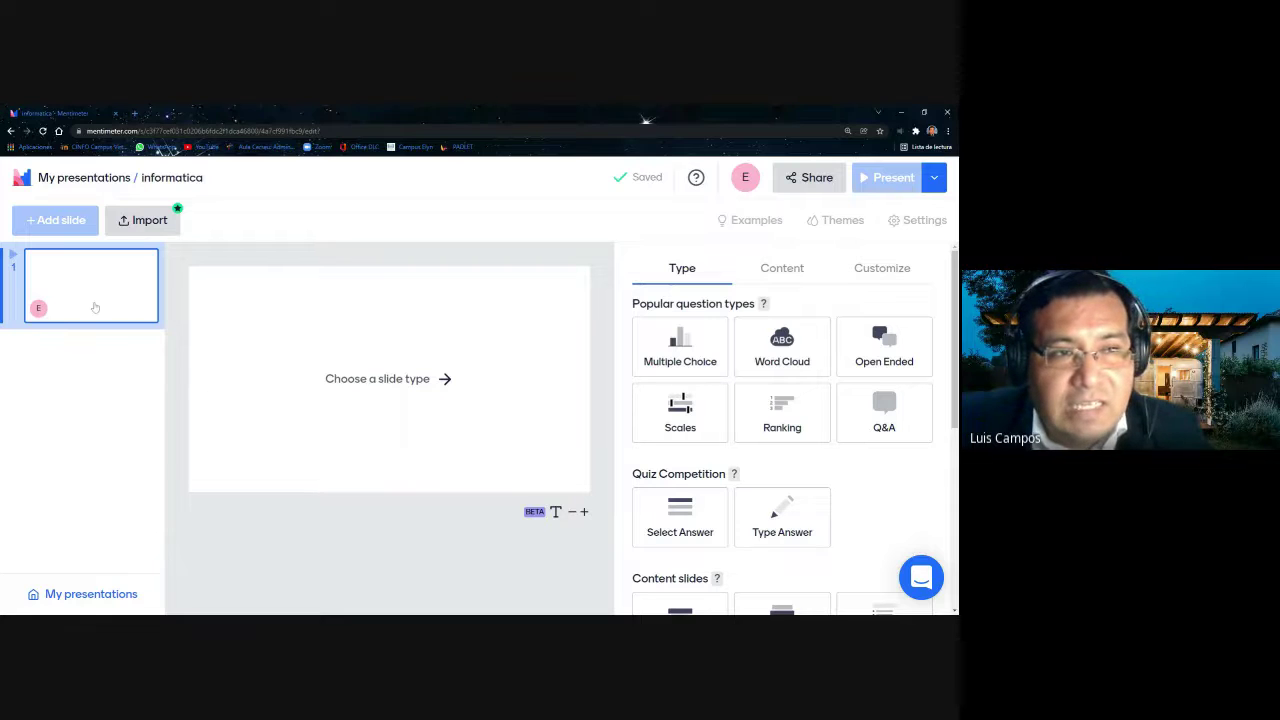
left_click(112, 417)
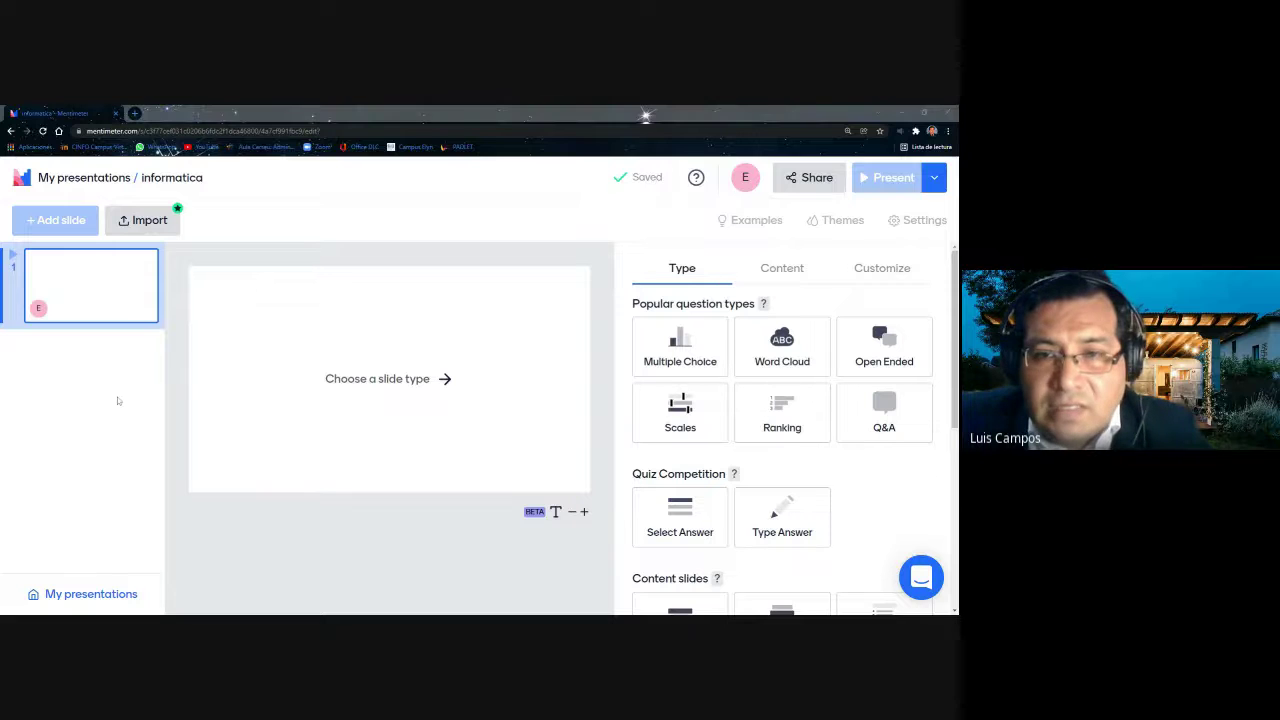
key("ctrl+minus")
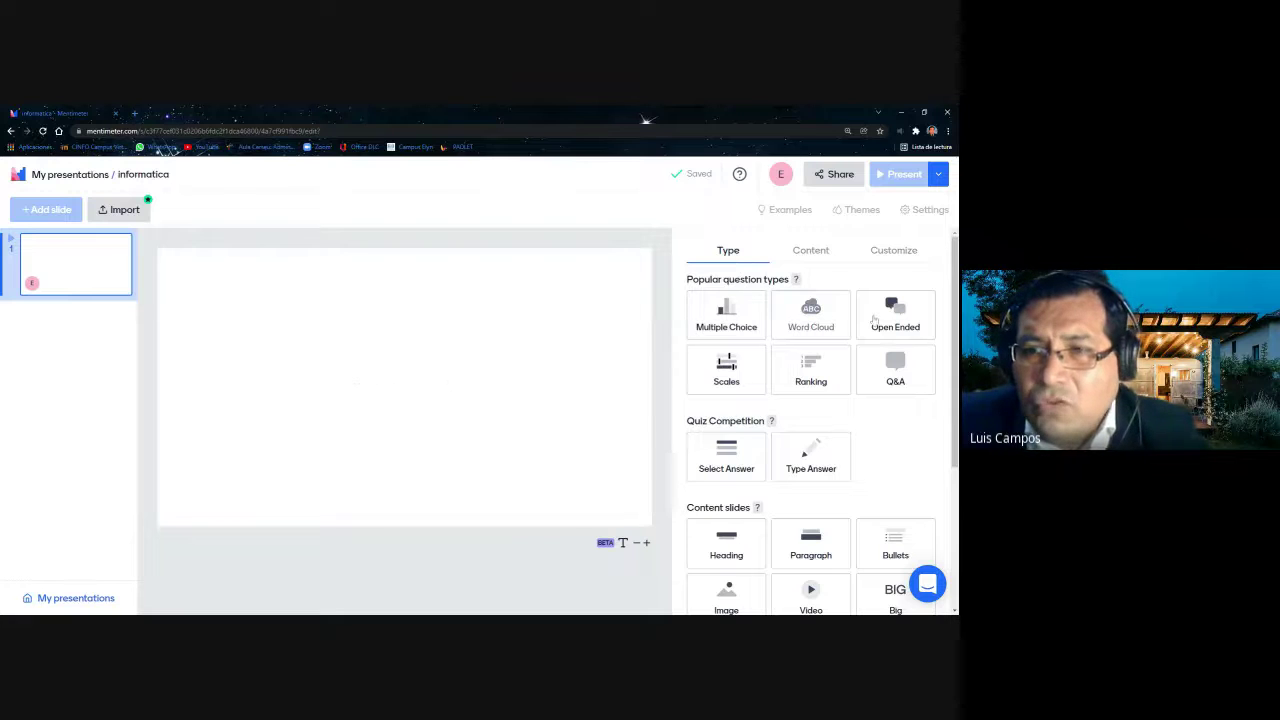
left_click(733, 333)
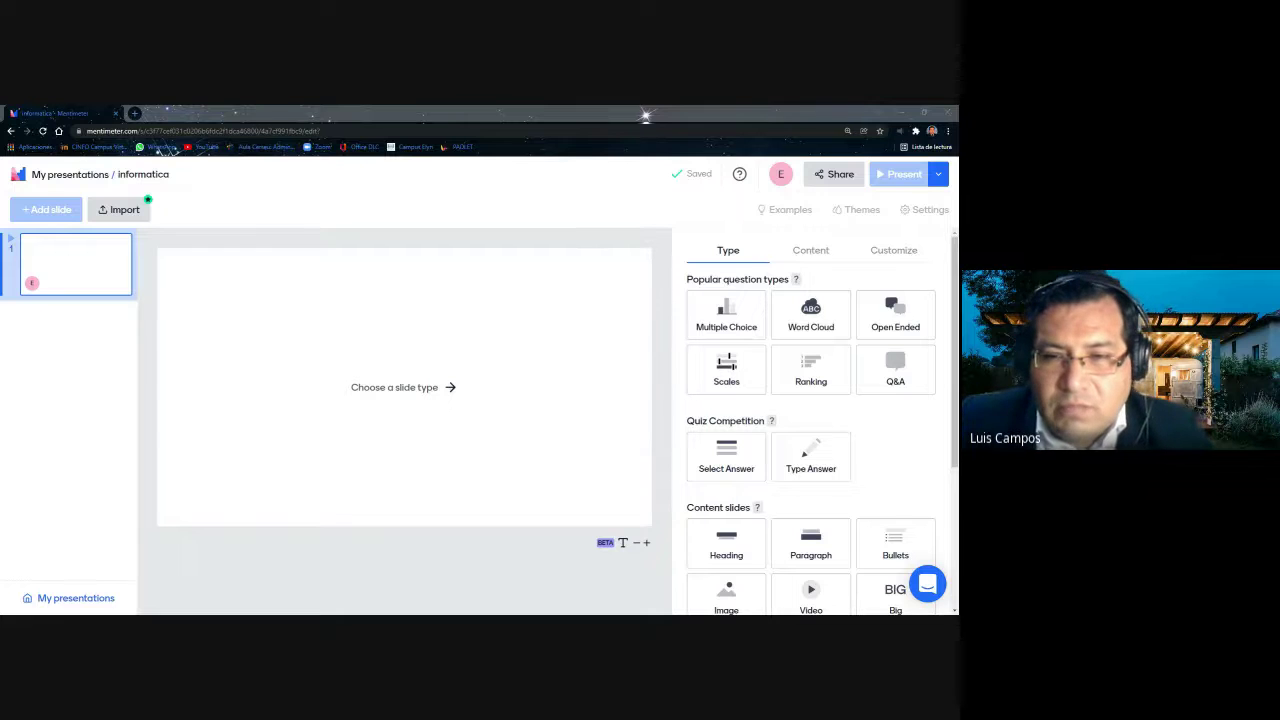
left_click(646, 118)
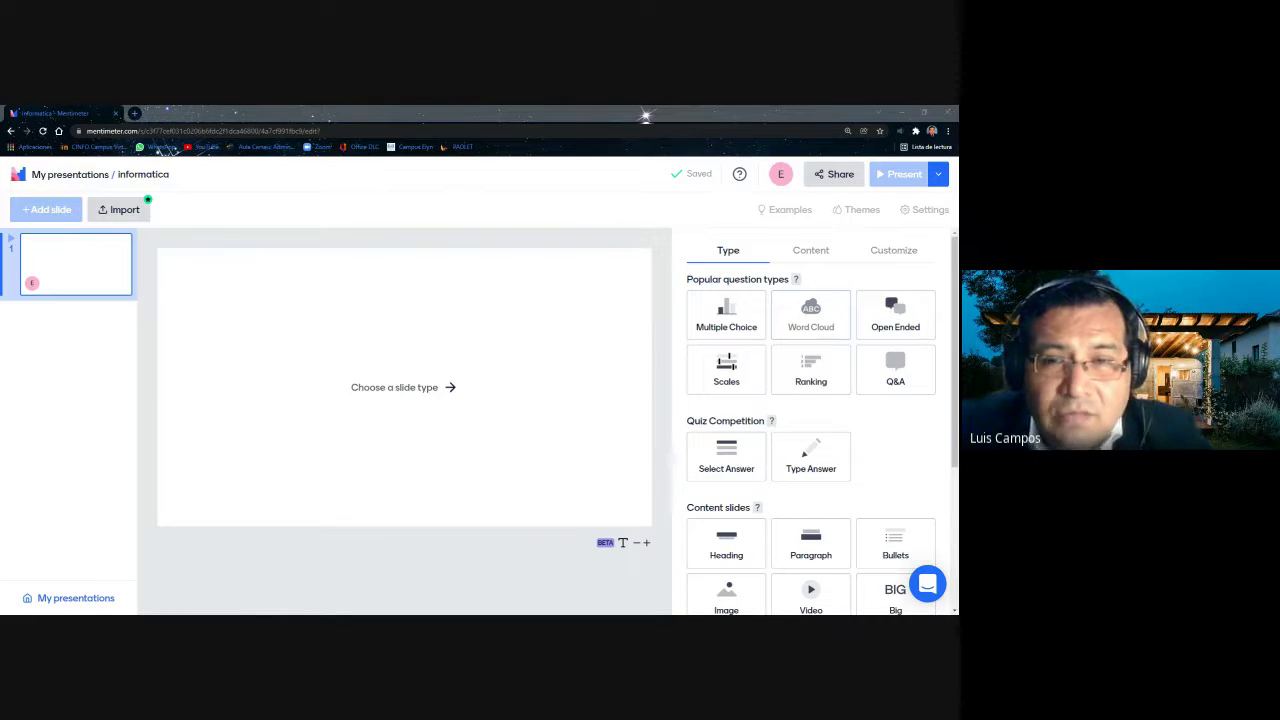
Step: Set the type of the empty first slide to the Word Cloud question
mouse_move(816, 338)
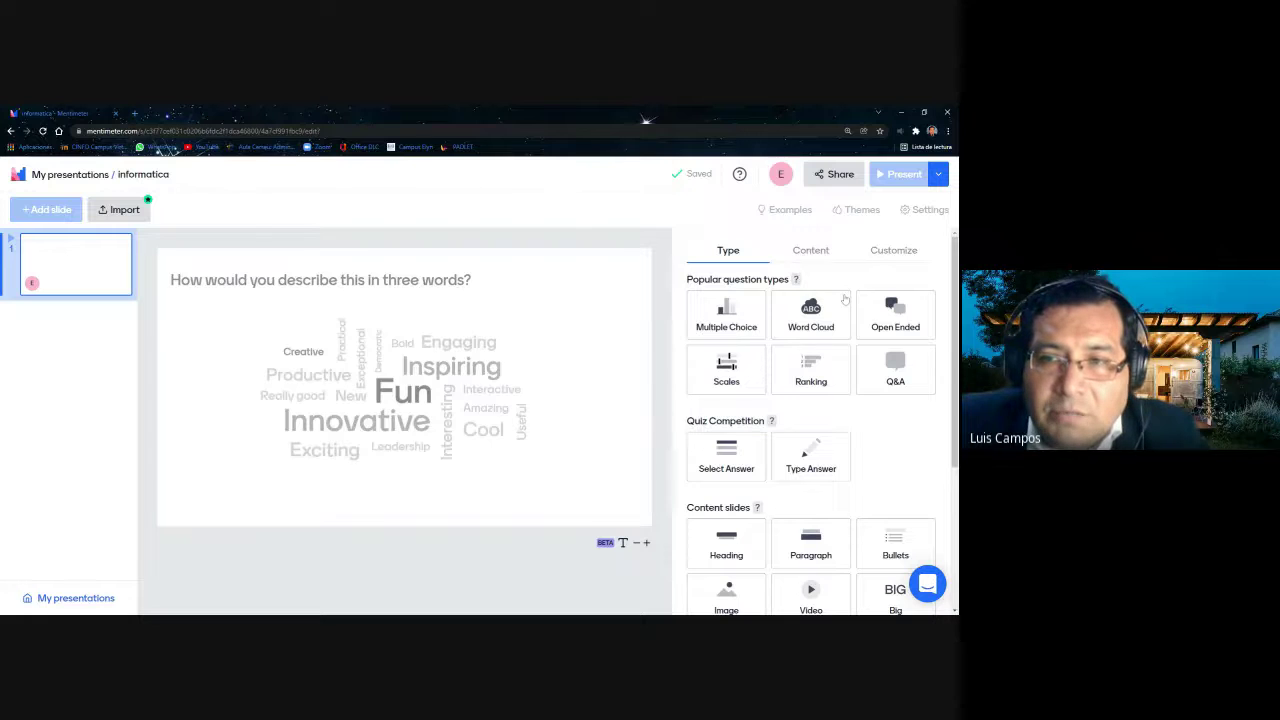
left_click(812, 316)
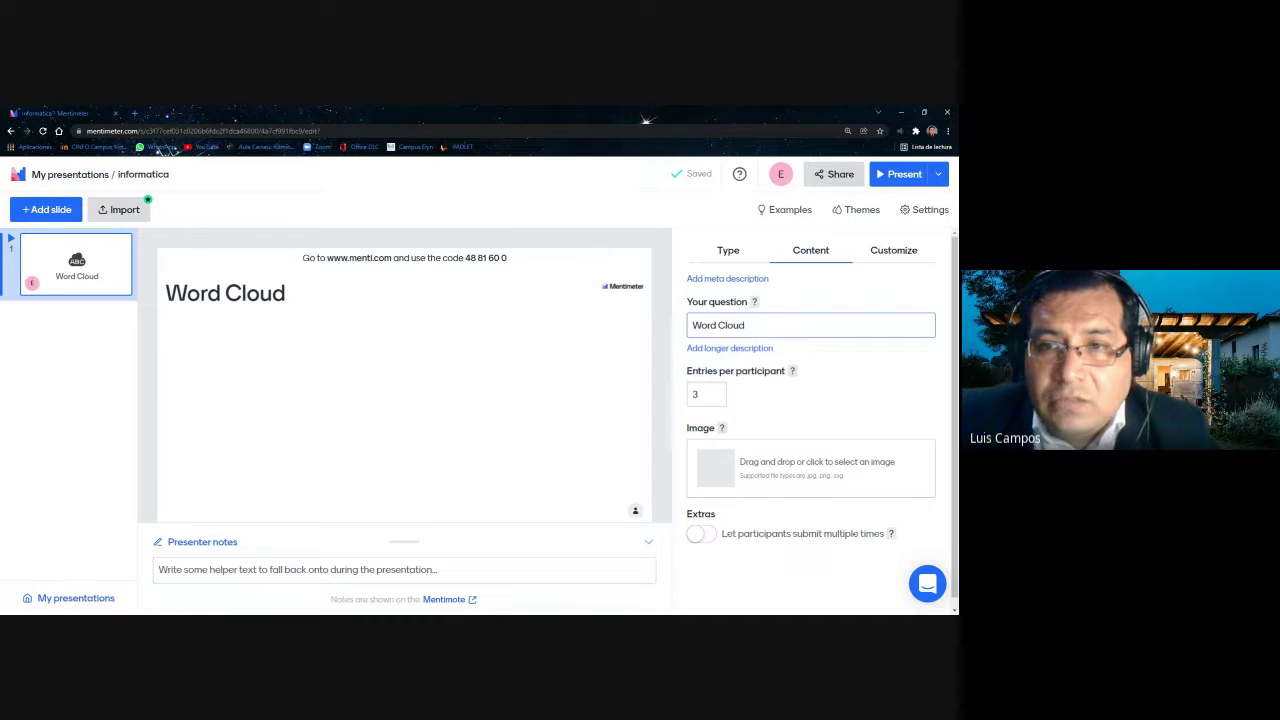
left_click_drag(686, 301, 747, 301)
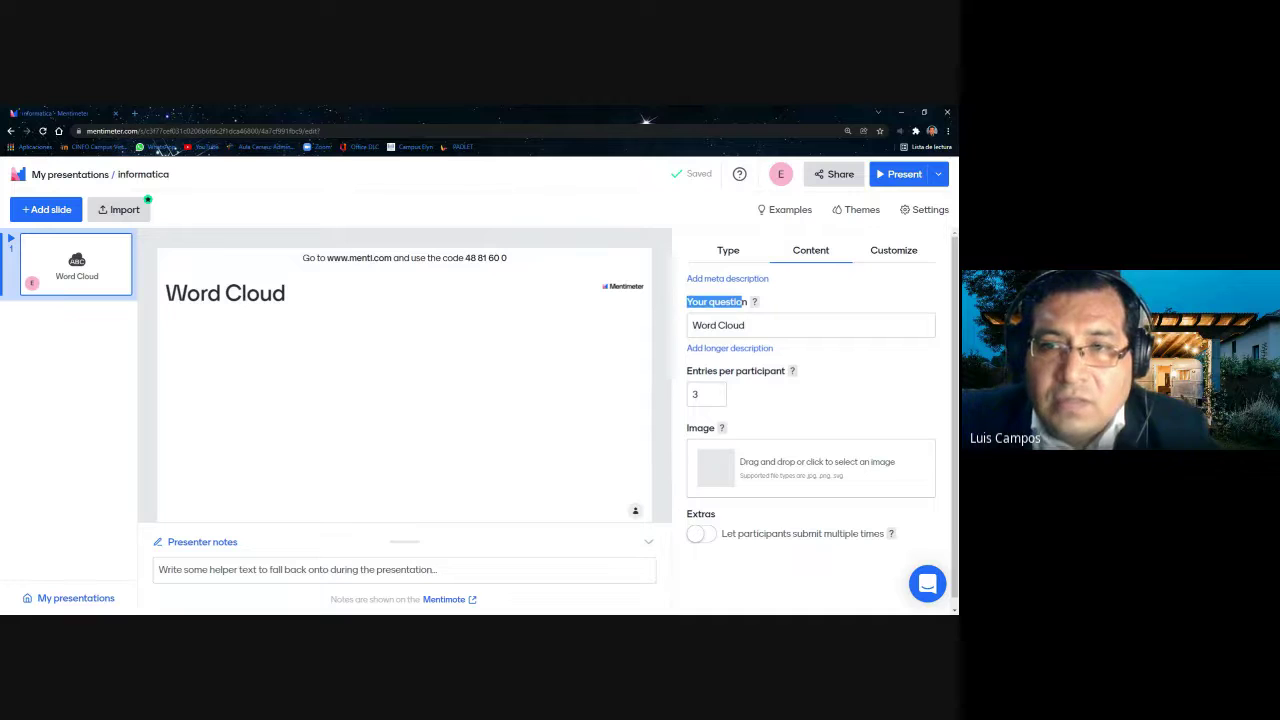
Step: Enter "que es el diseño gráfico?" as the question of the Word Cloud slide
left_click(747, 320)
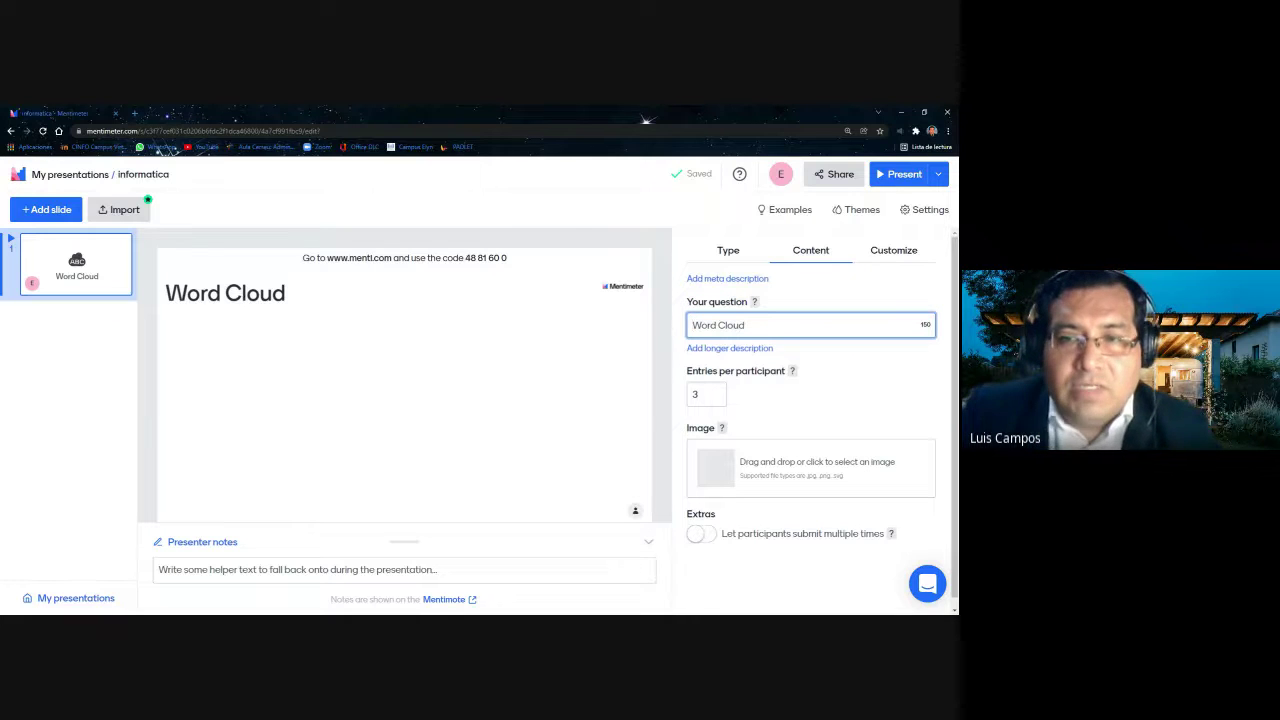
left_click(646, 118)
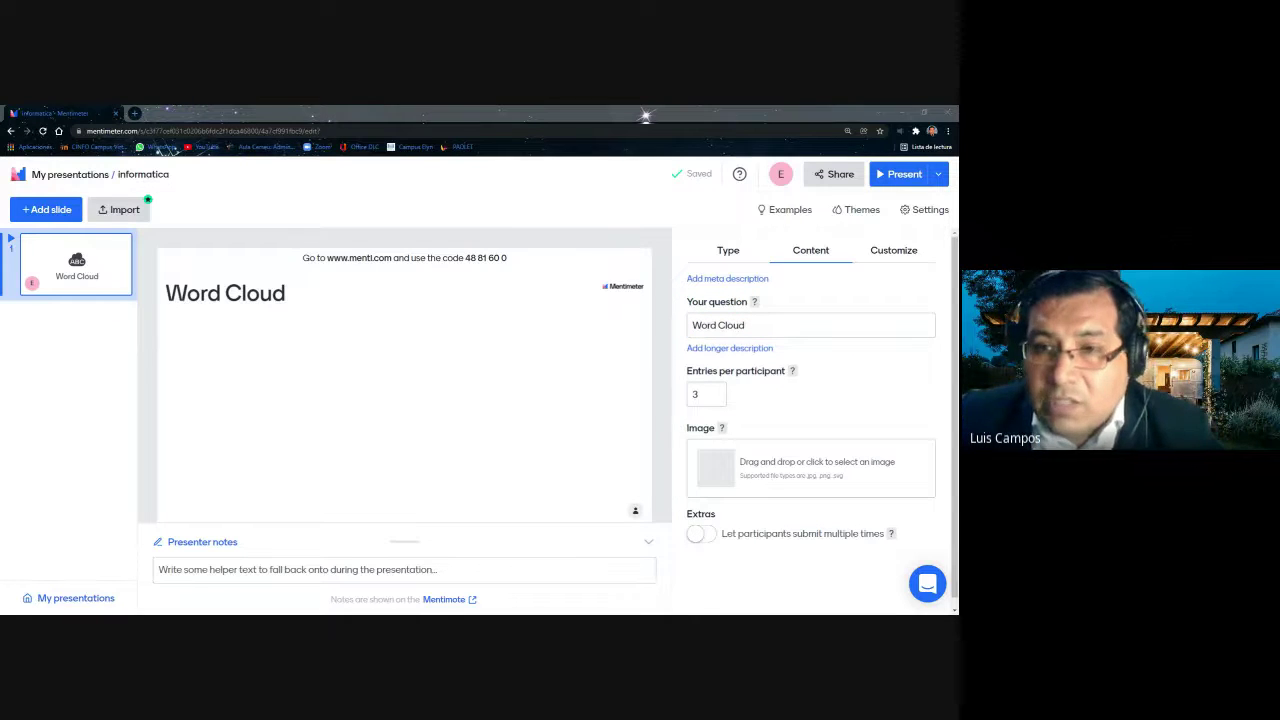
left_click(646, 118)
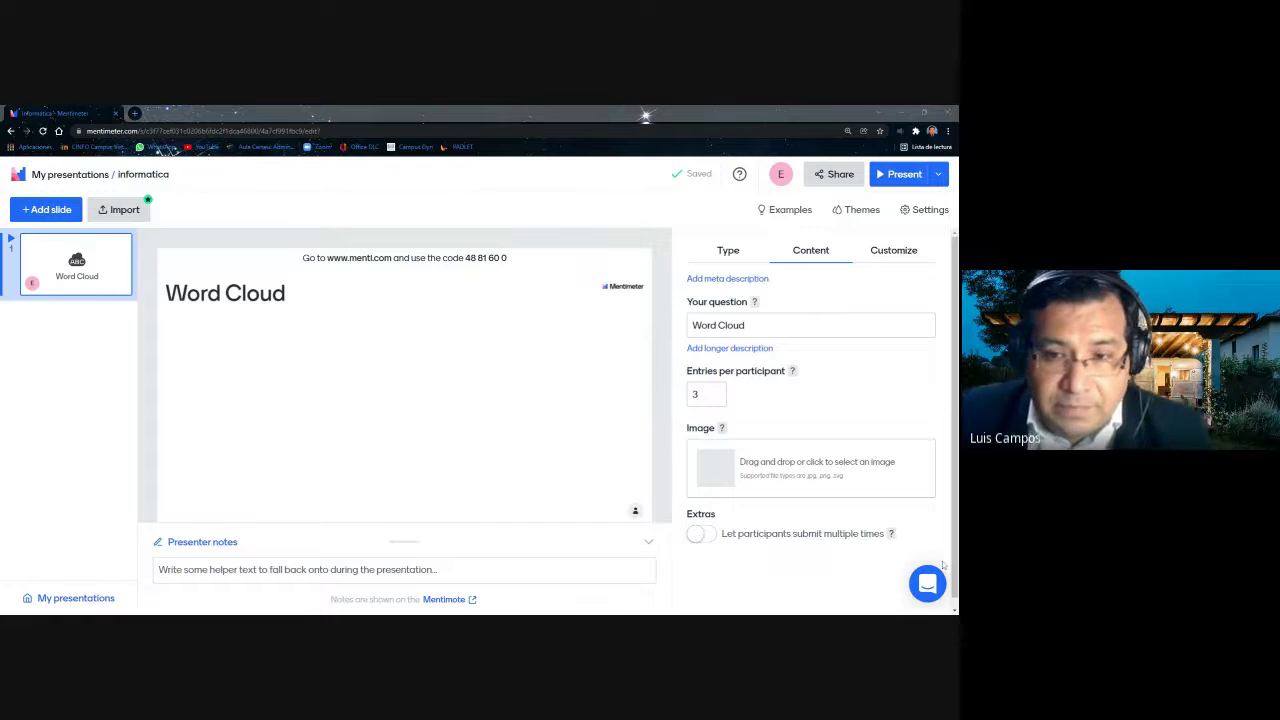
key("alt+Tab")
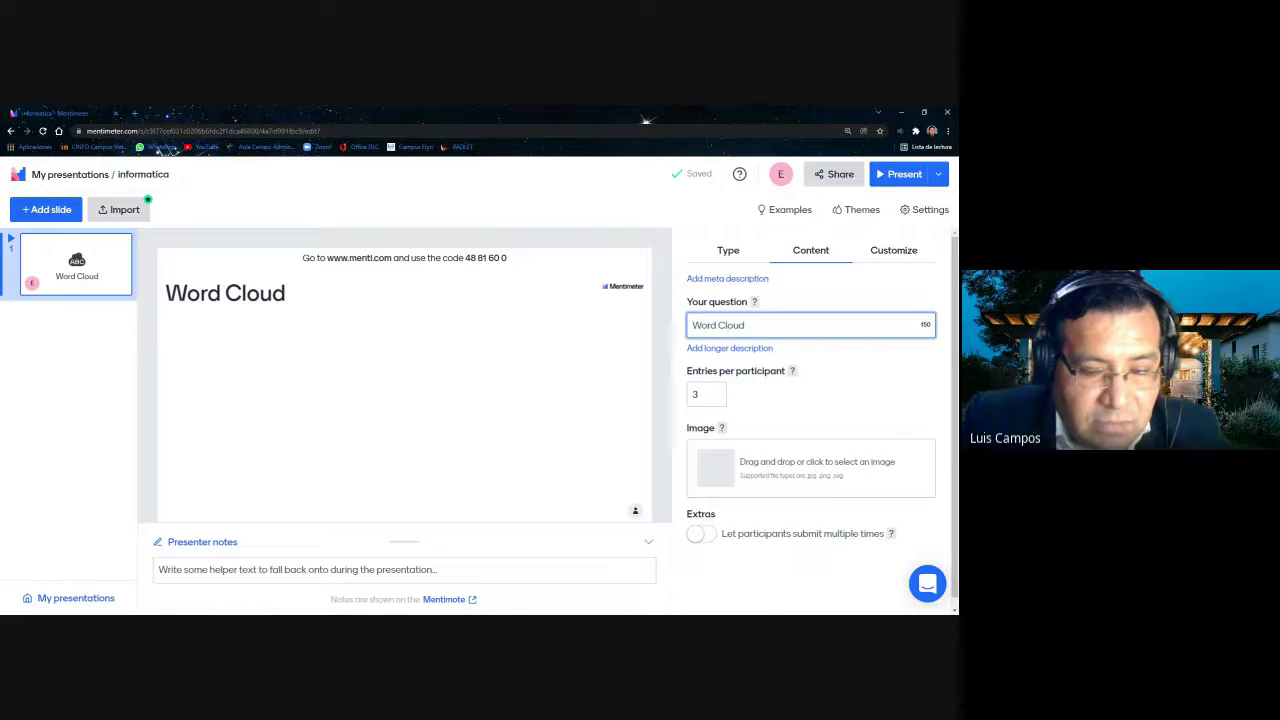
type("que es")
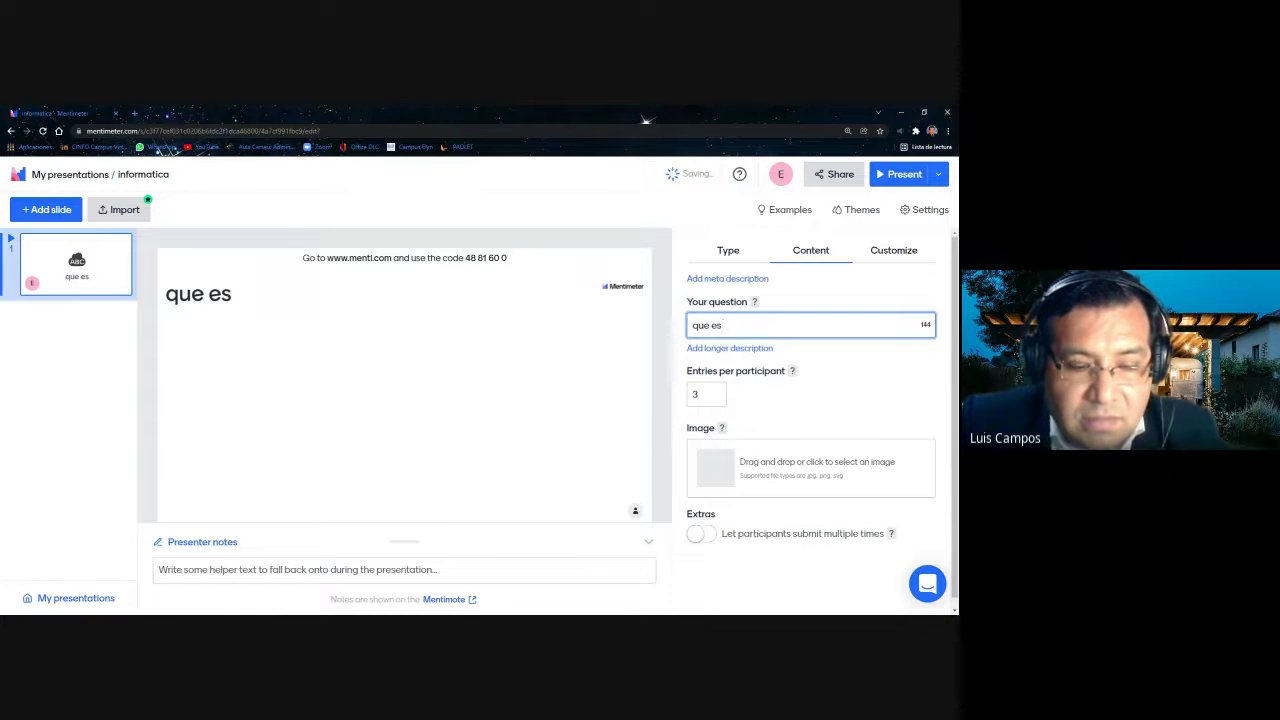
type(" el")
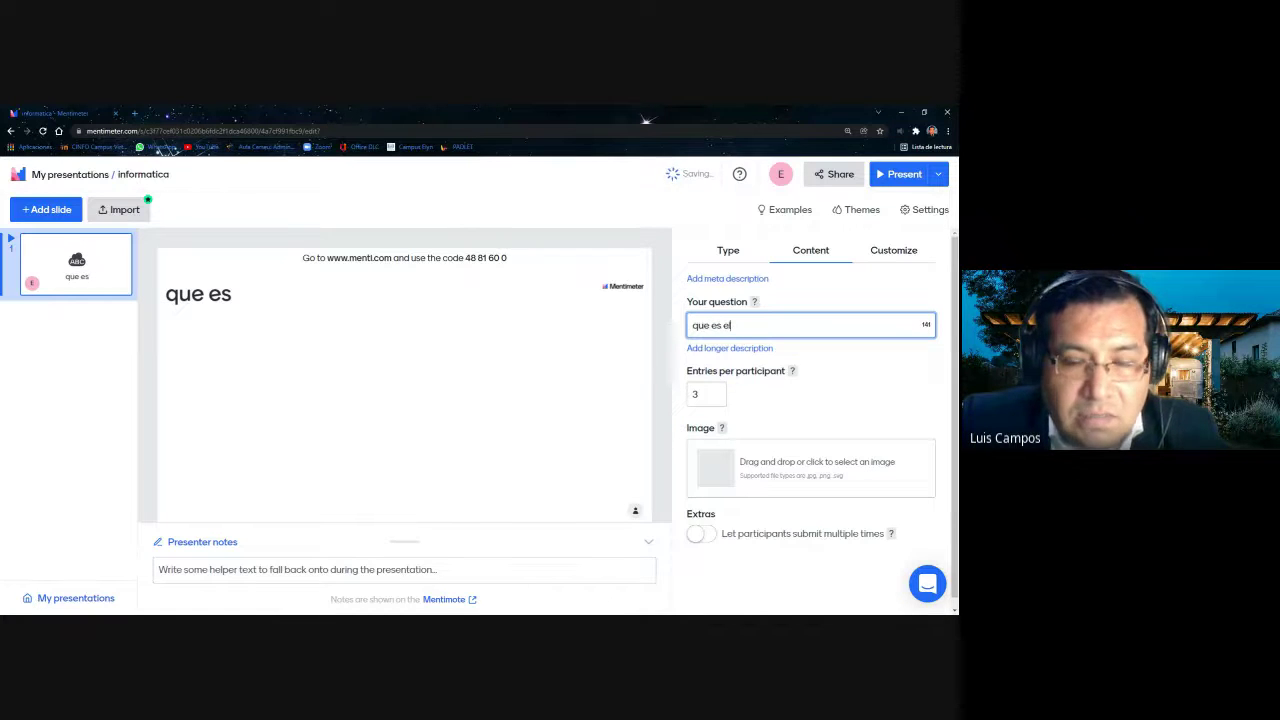
type(" diseño")
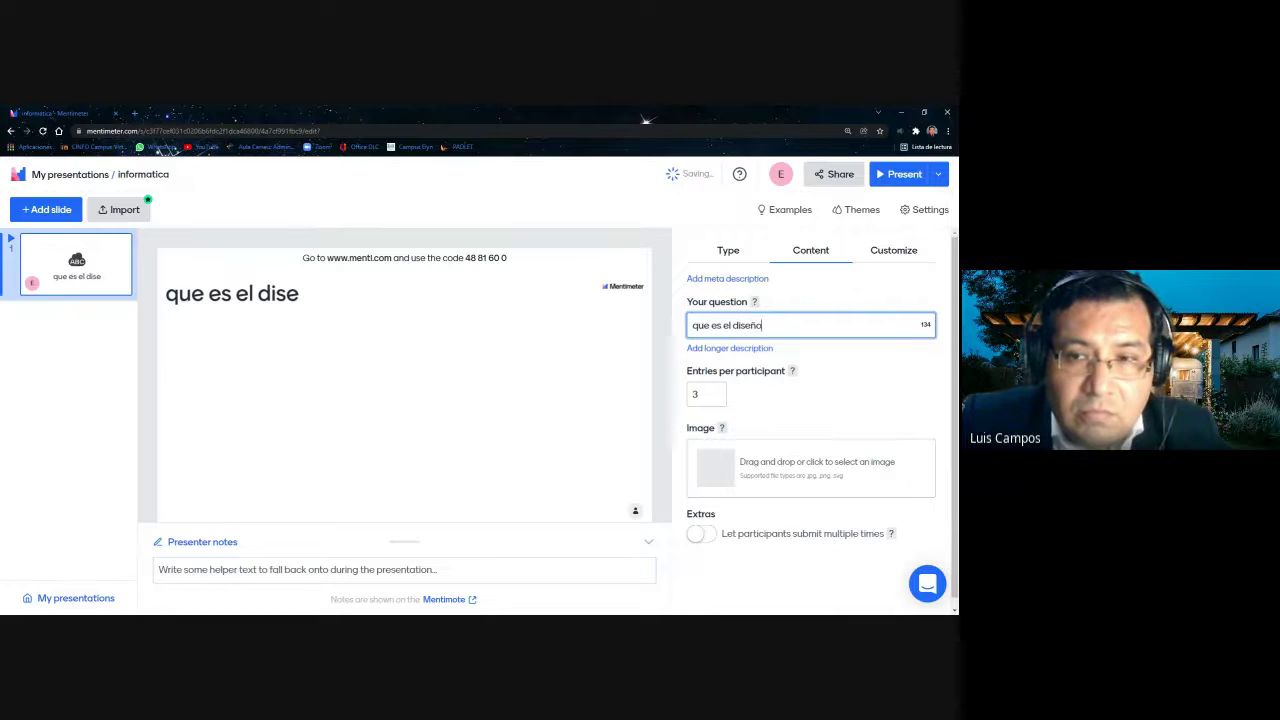
type(" gráfico?")
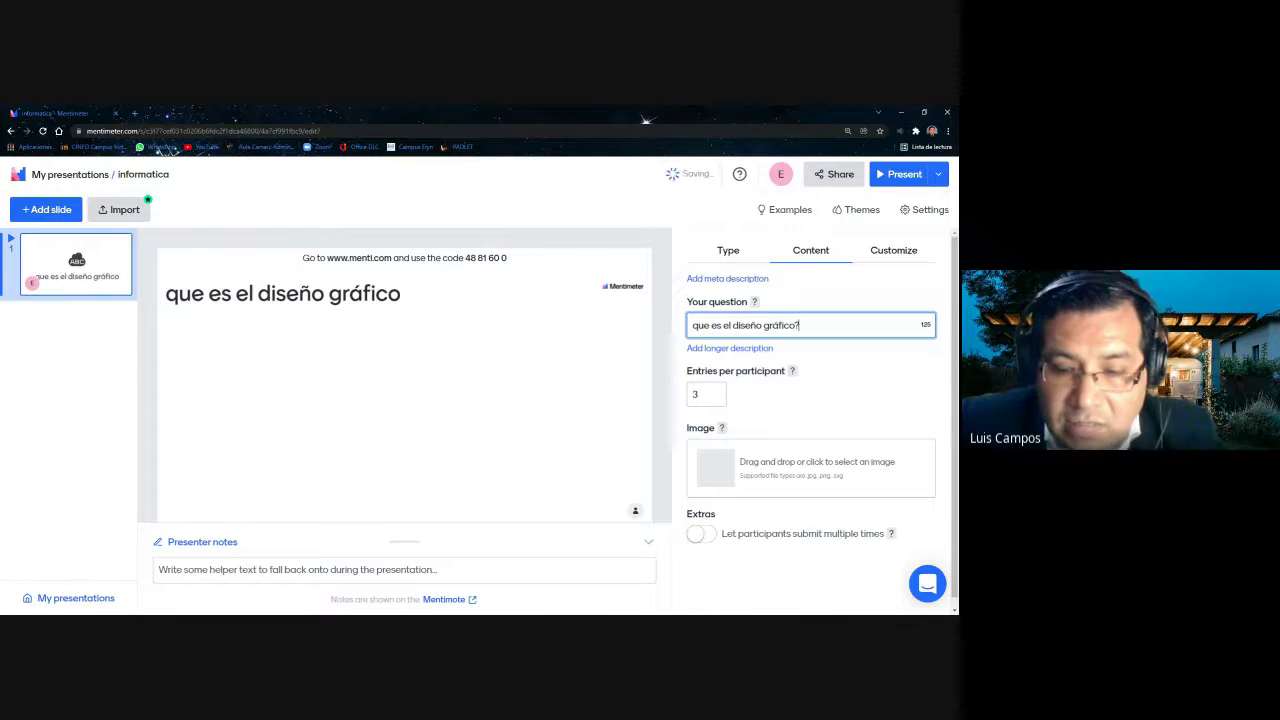
Step: Correct the opening punctuation, capital and accent so the question reads "¿Qué es el diseño gráfico?"
key("Home")
type("¿")
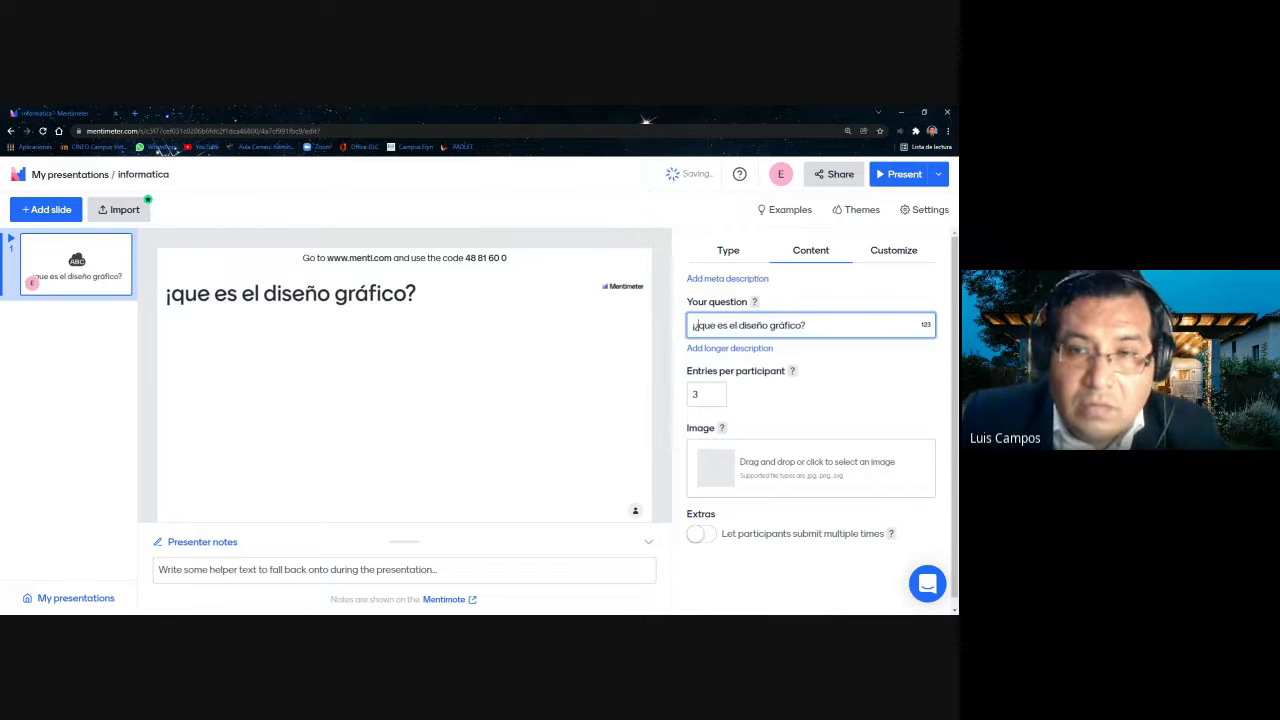
key("Delete")
type("Q")
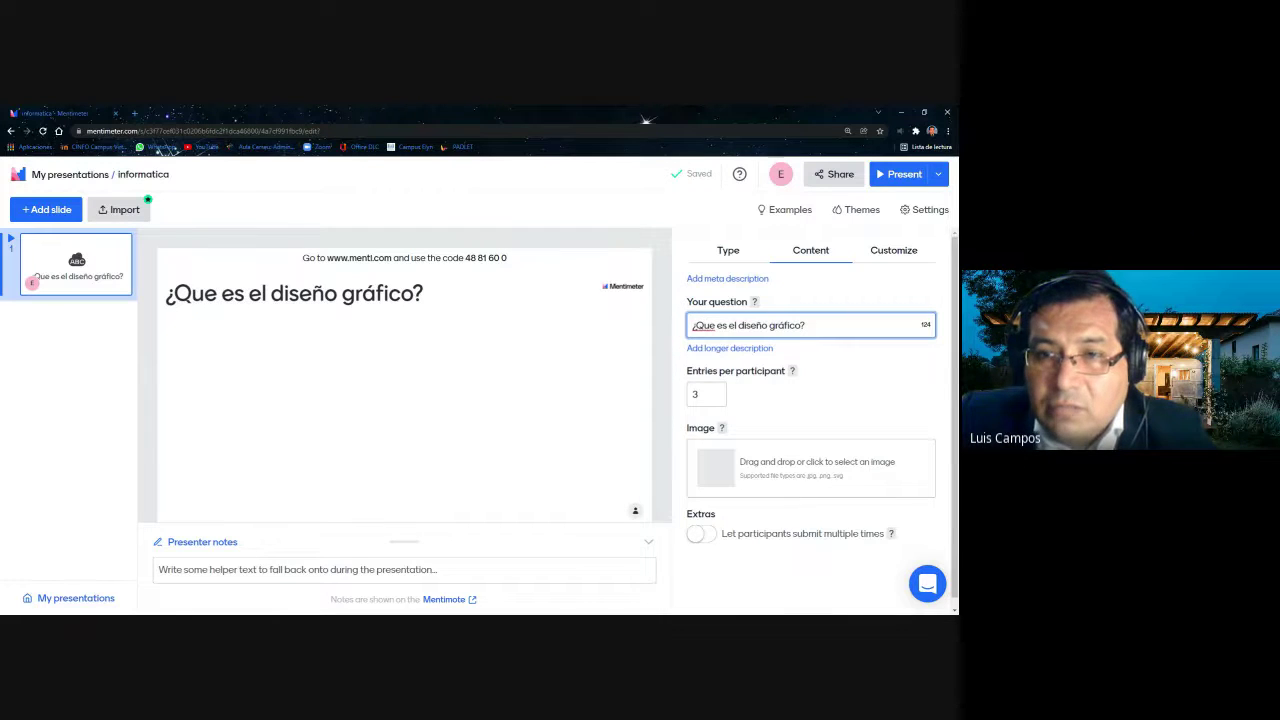
key("ctrl+shift+Left")
type("¿Qué")
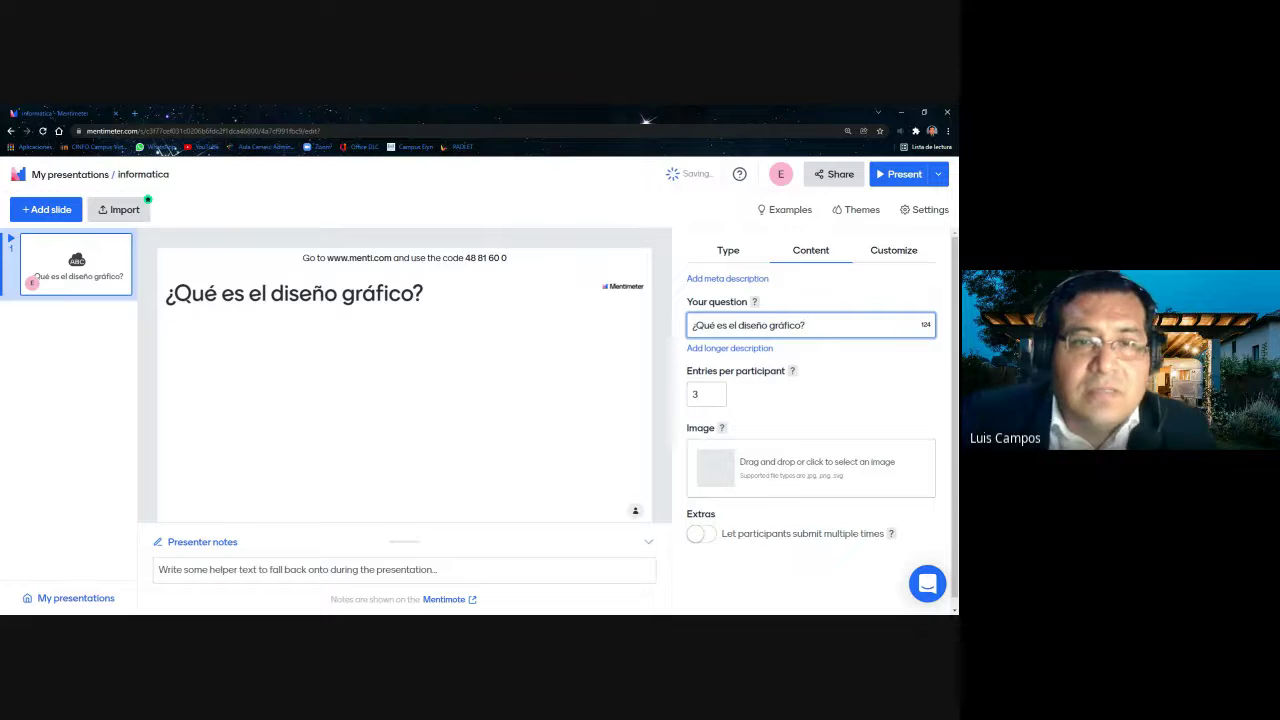
left_click(646, 116)
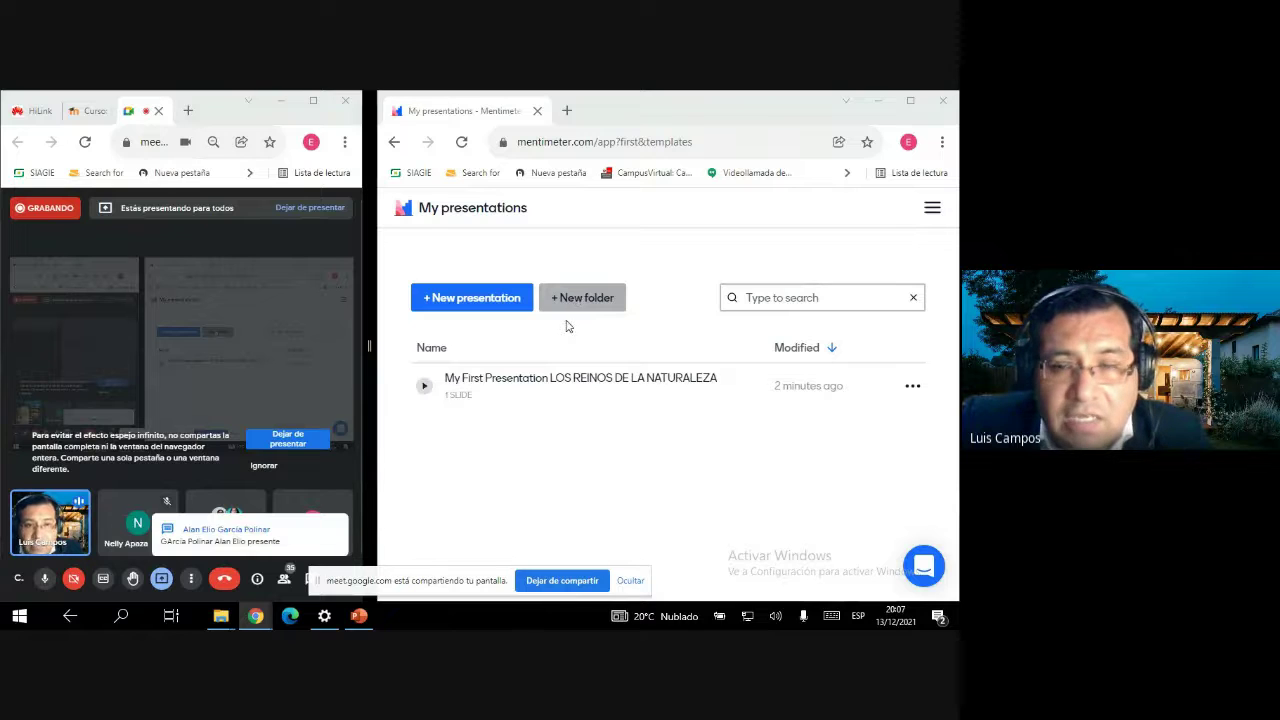
Step: Open the LOS REINOS DE LA NATURALEZA presentation and remove "My First Presentation" from its title
left_click(548, 380)
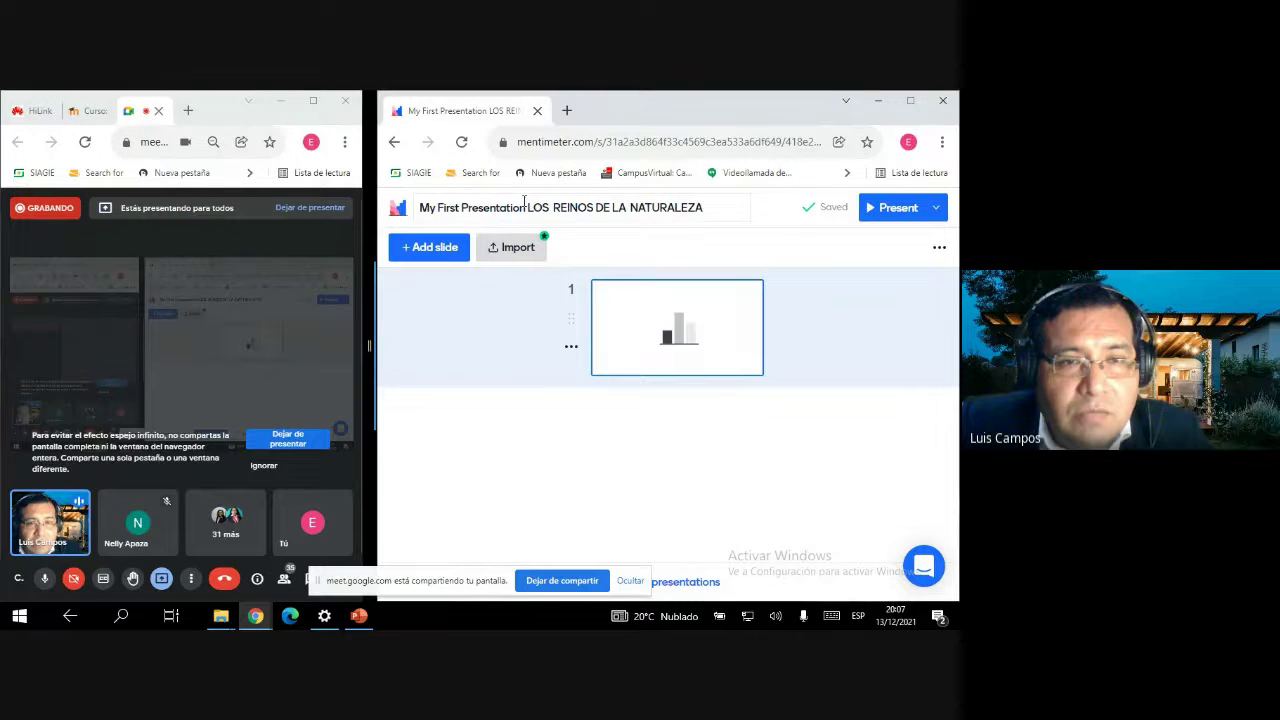
left_click_drag(524, 207, 415, 193)
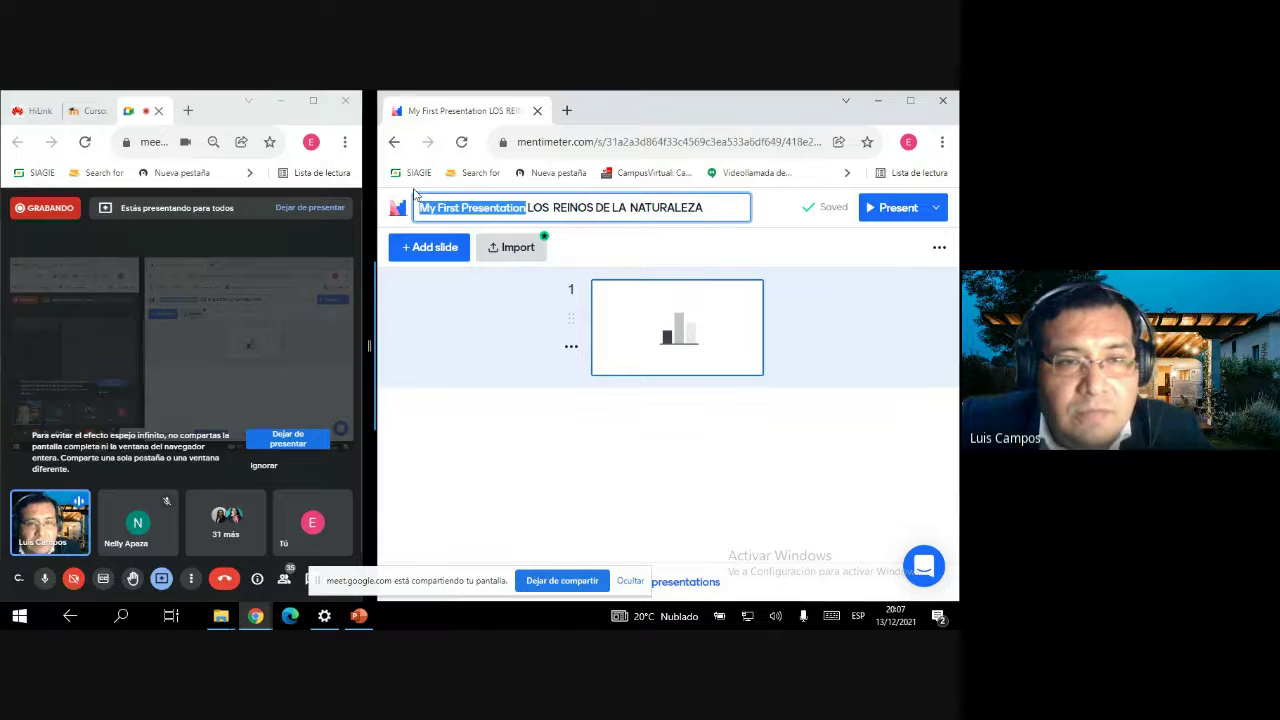
key("BackSpace")
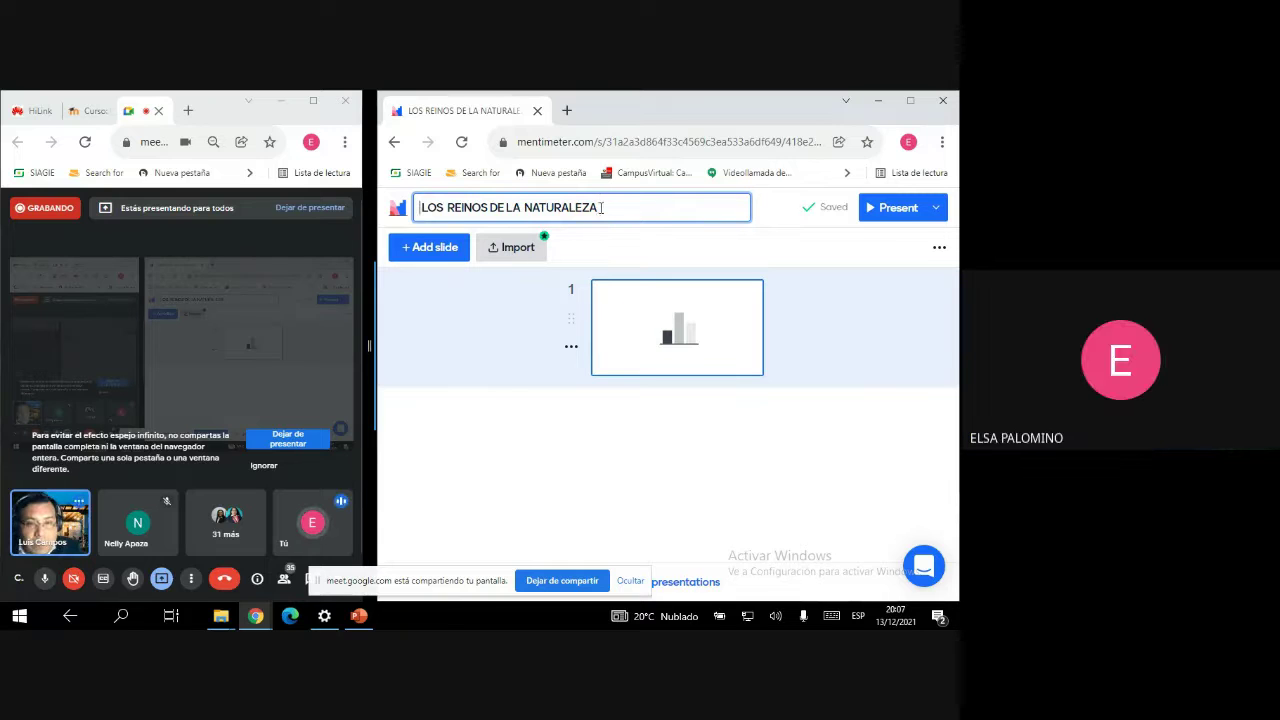
left_click(628, 301)
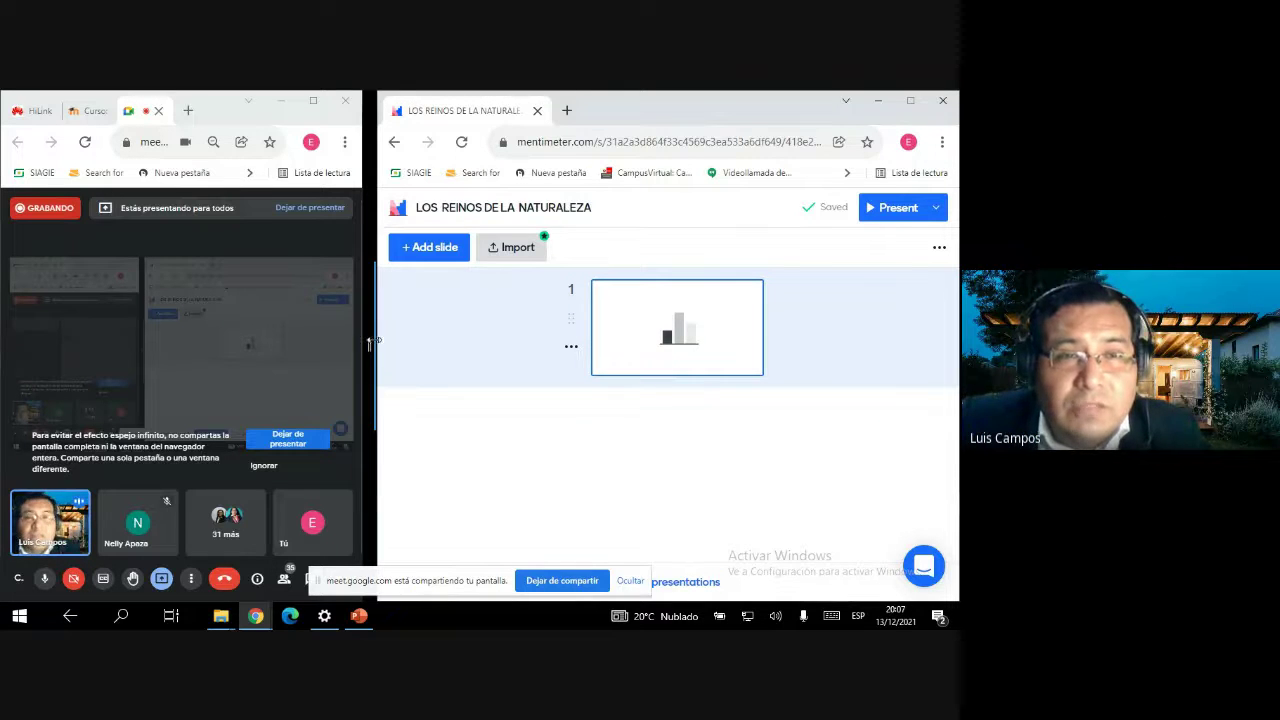
Step: Reduce the browser zoom to 80% so the full slide editor fits in the window
left_click(939, 248)
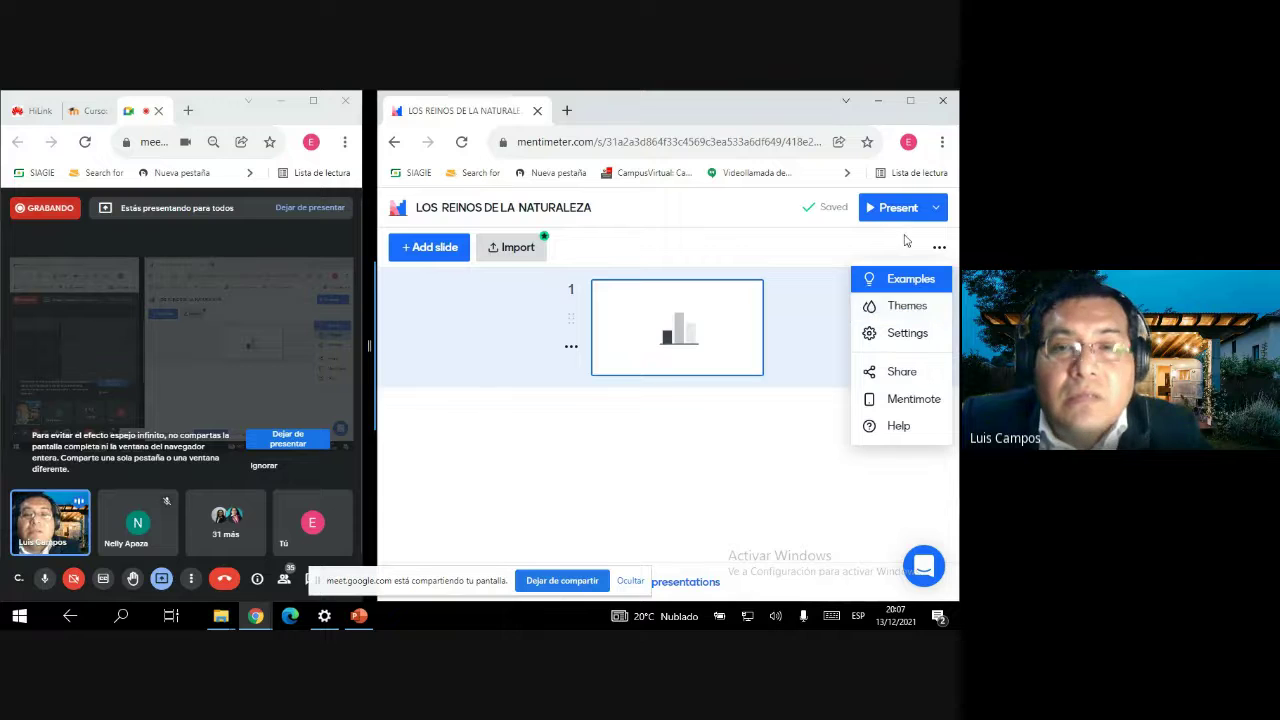
left_click(941, 142)
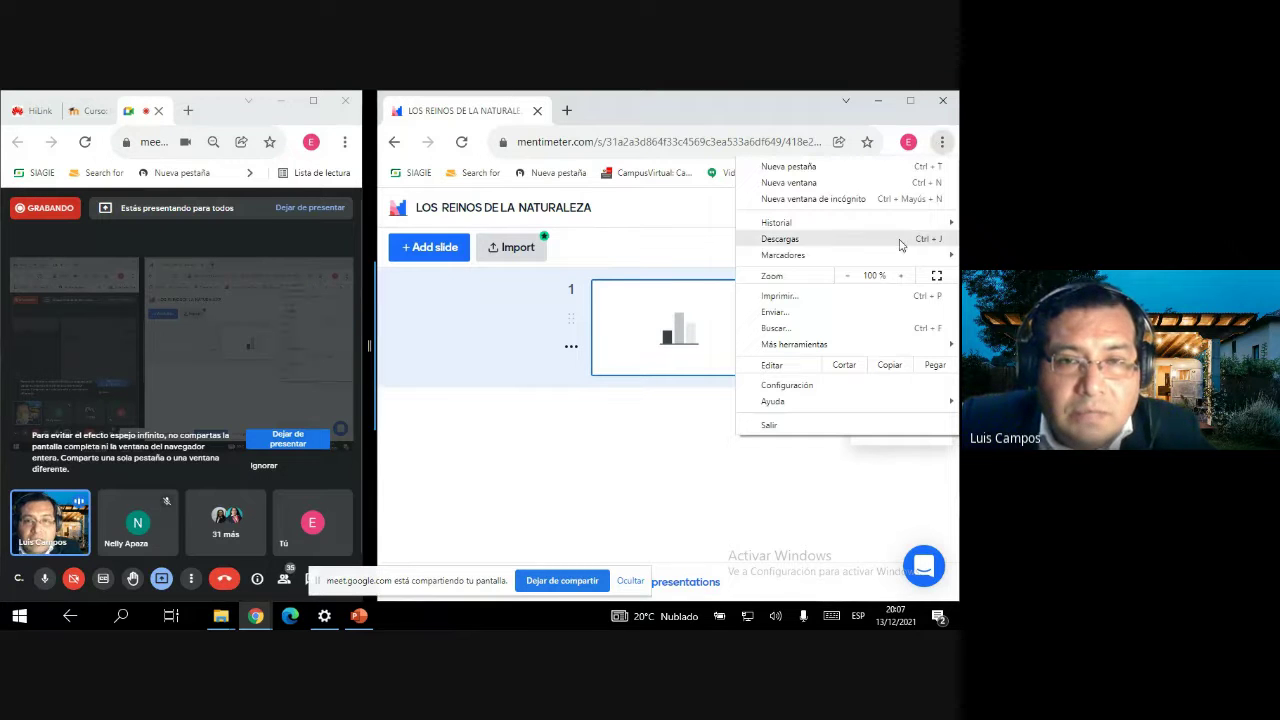
left_click(847, 276)
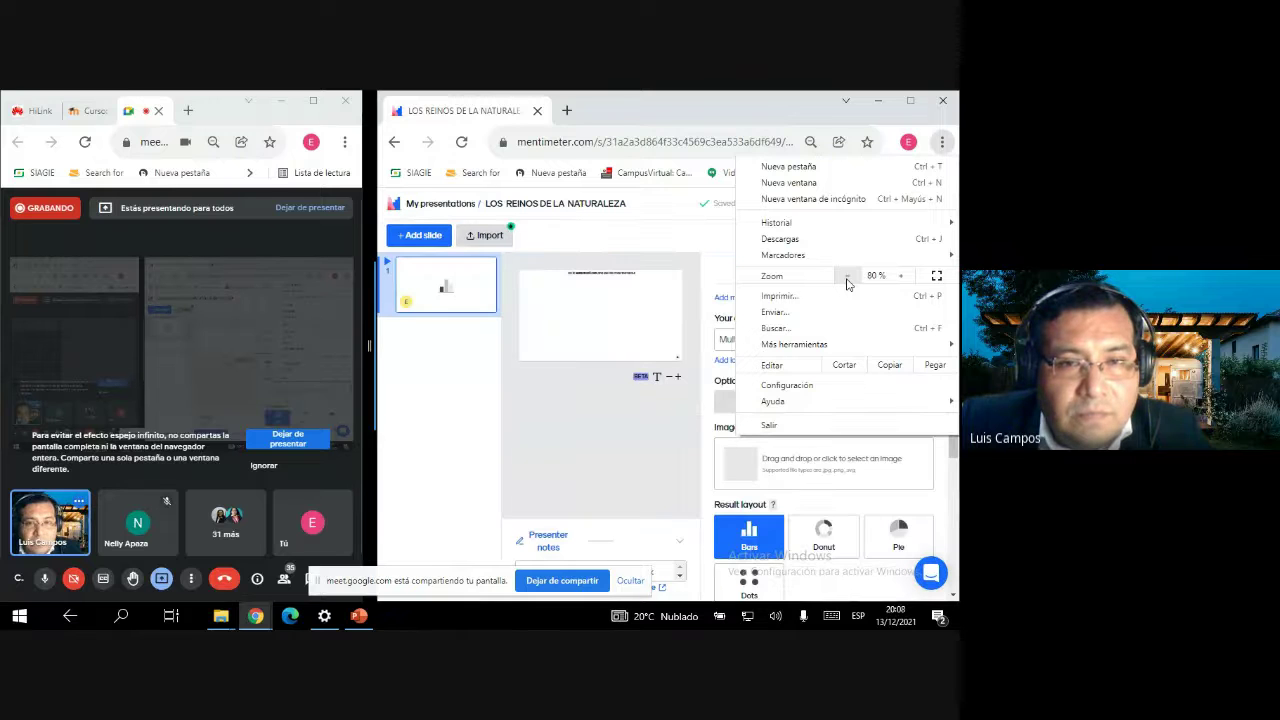
left_click(640, 436)
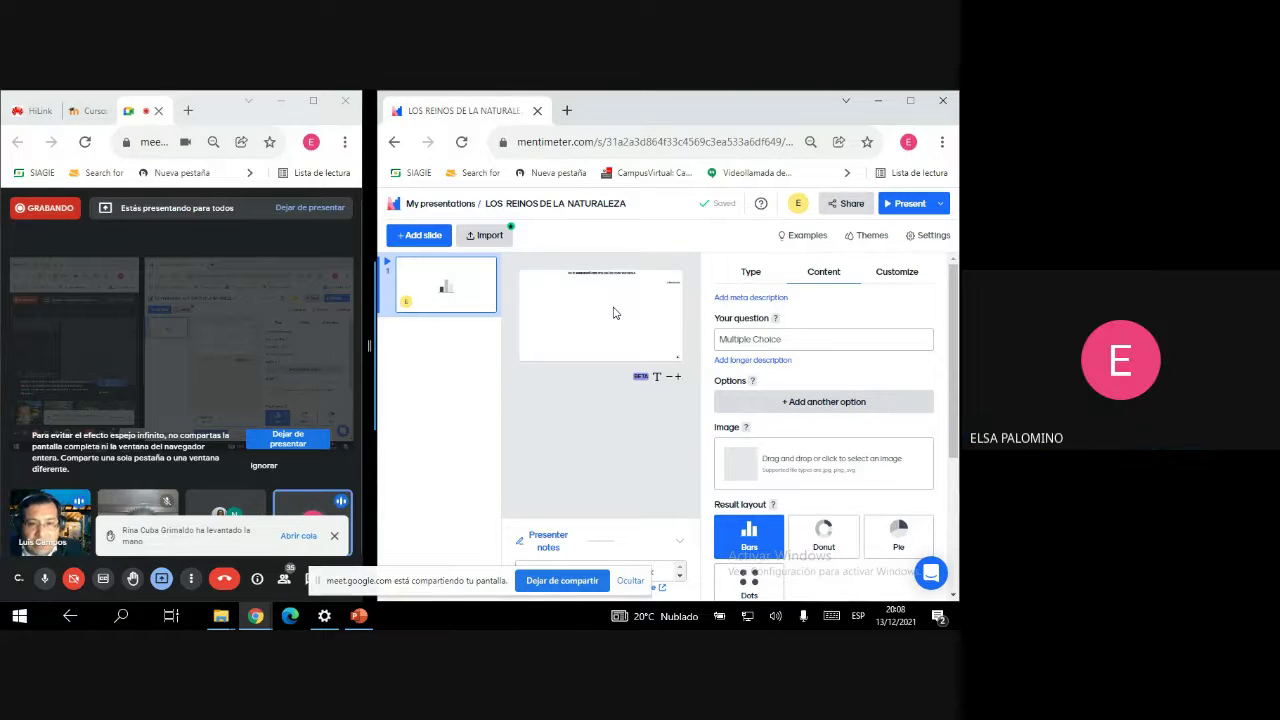
Step: Enter "CUALES SON LOS REINOS DE LA NATURALEZA" as the slide's question
left_click(746, 337)
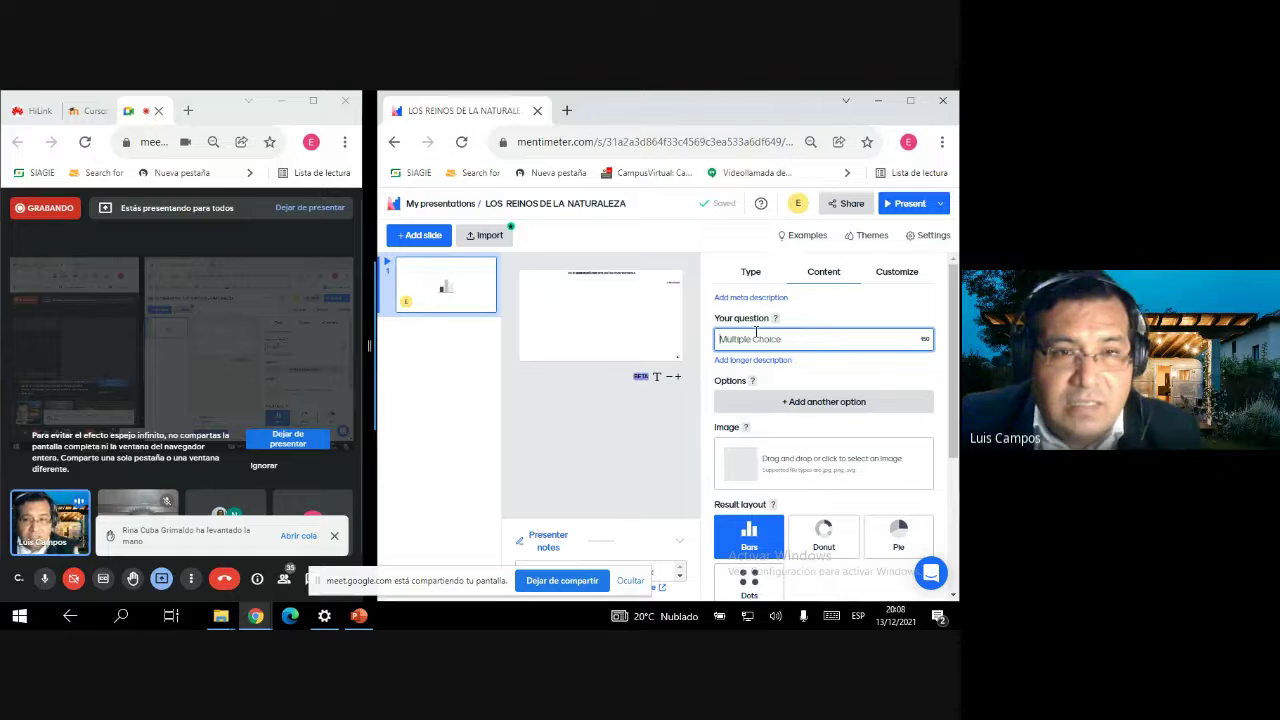
type("CUALES SON LOS R")
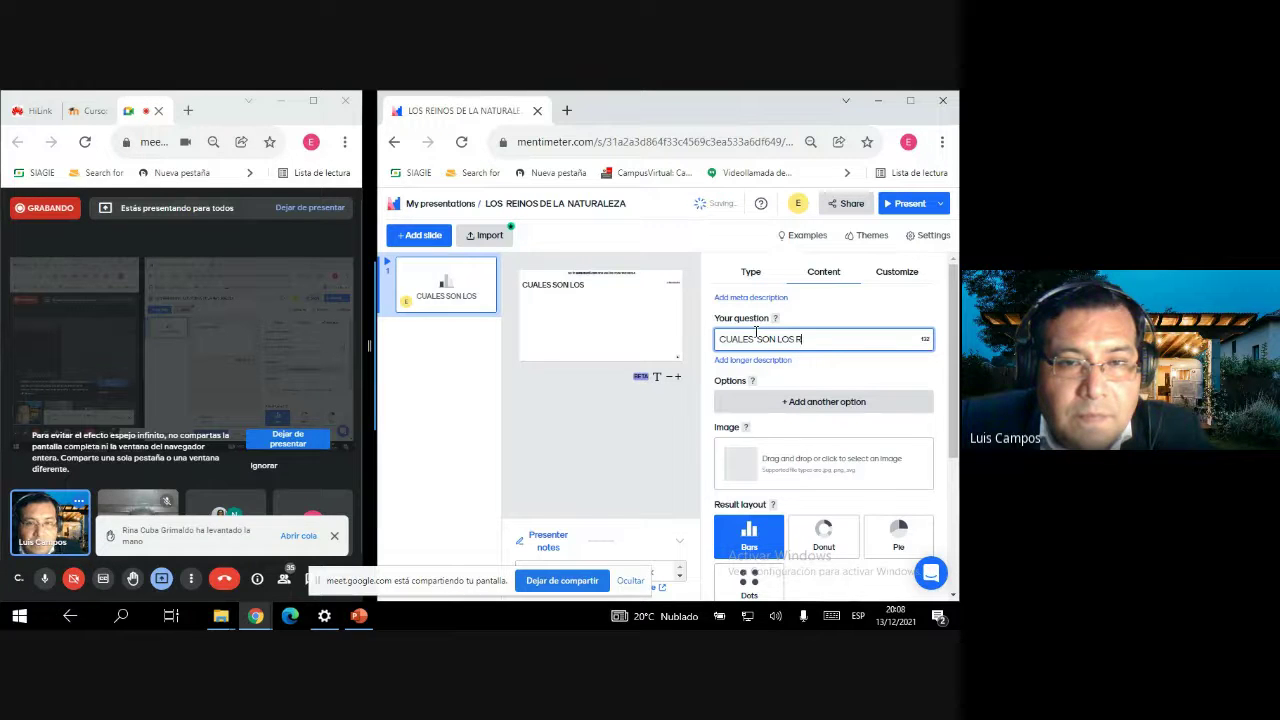
type("EINOS DE LA NAT")
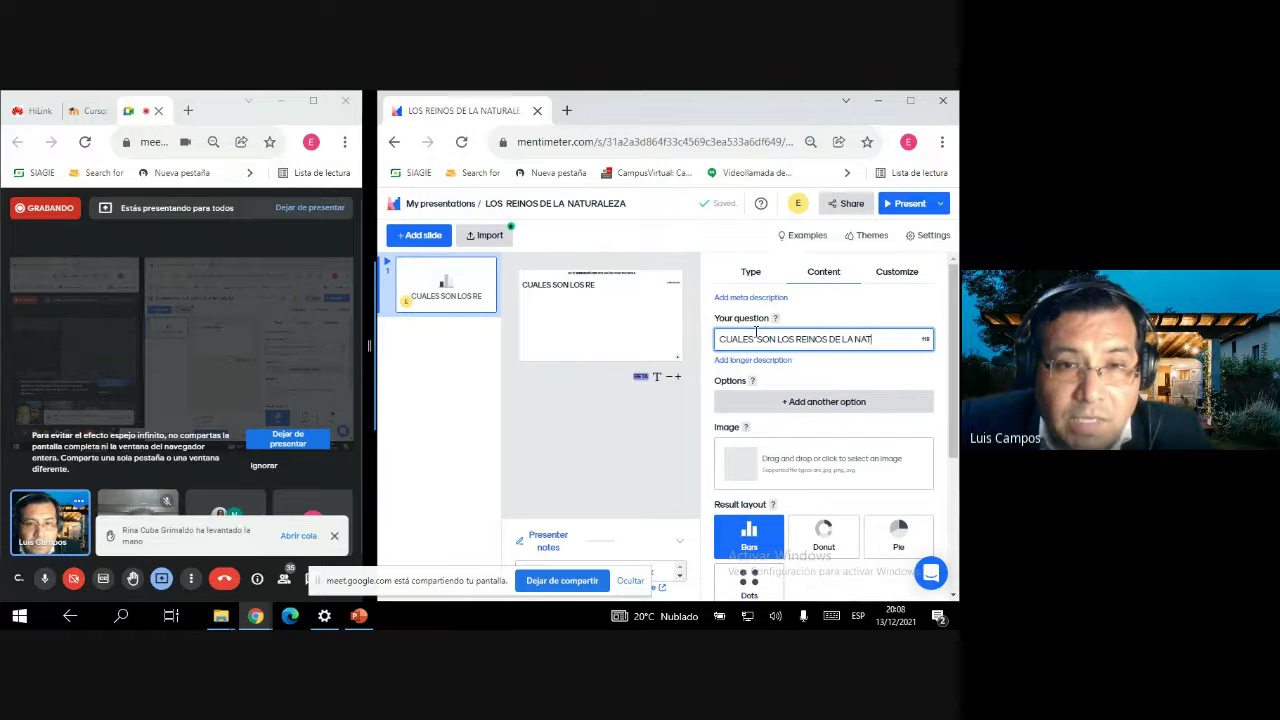
type("URALEZA")
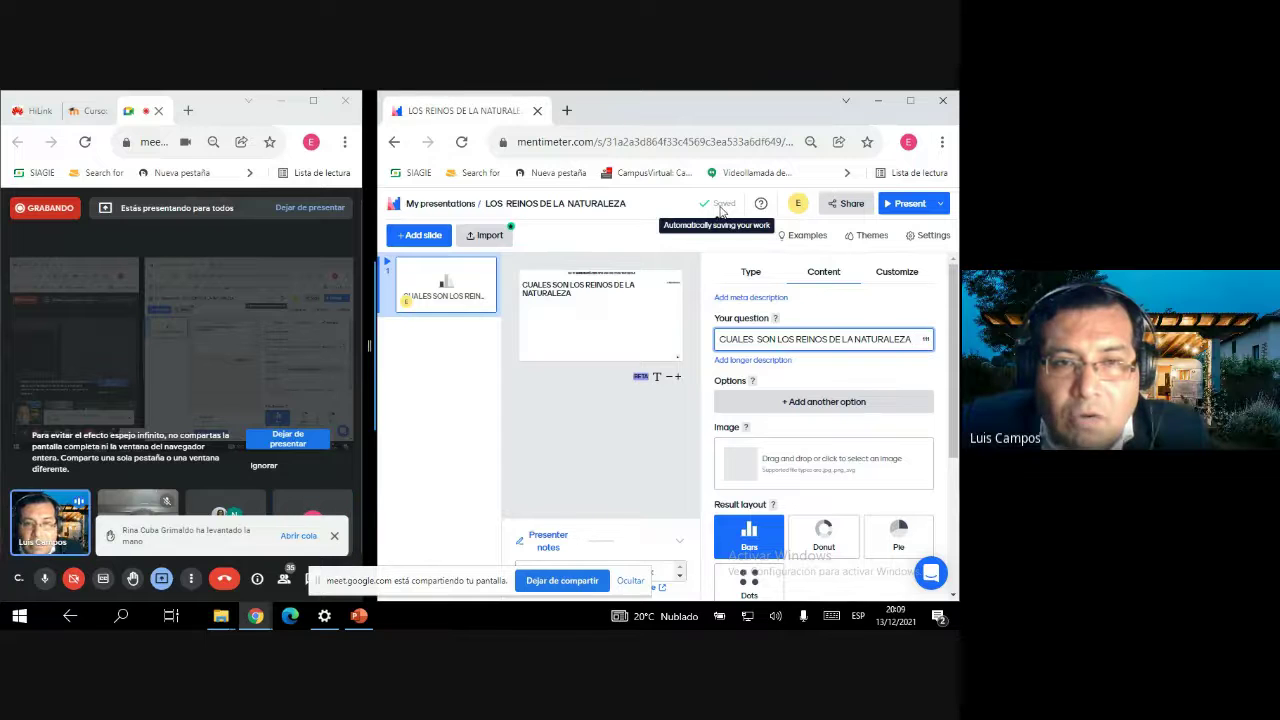
Step: Change the slide's question type to Word Cloud and stop presenting the screen in the meeting
left_click(751, 278)
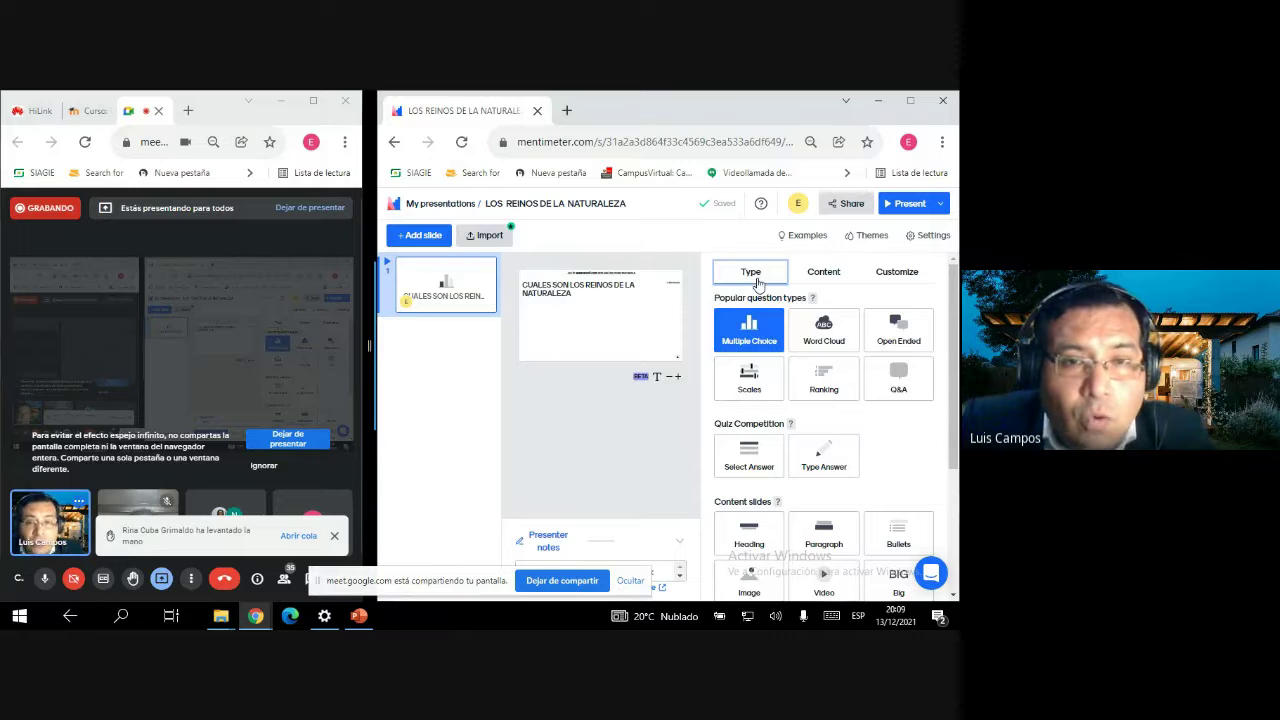
left_click(826, 335)
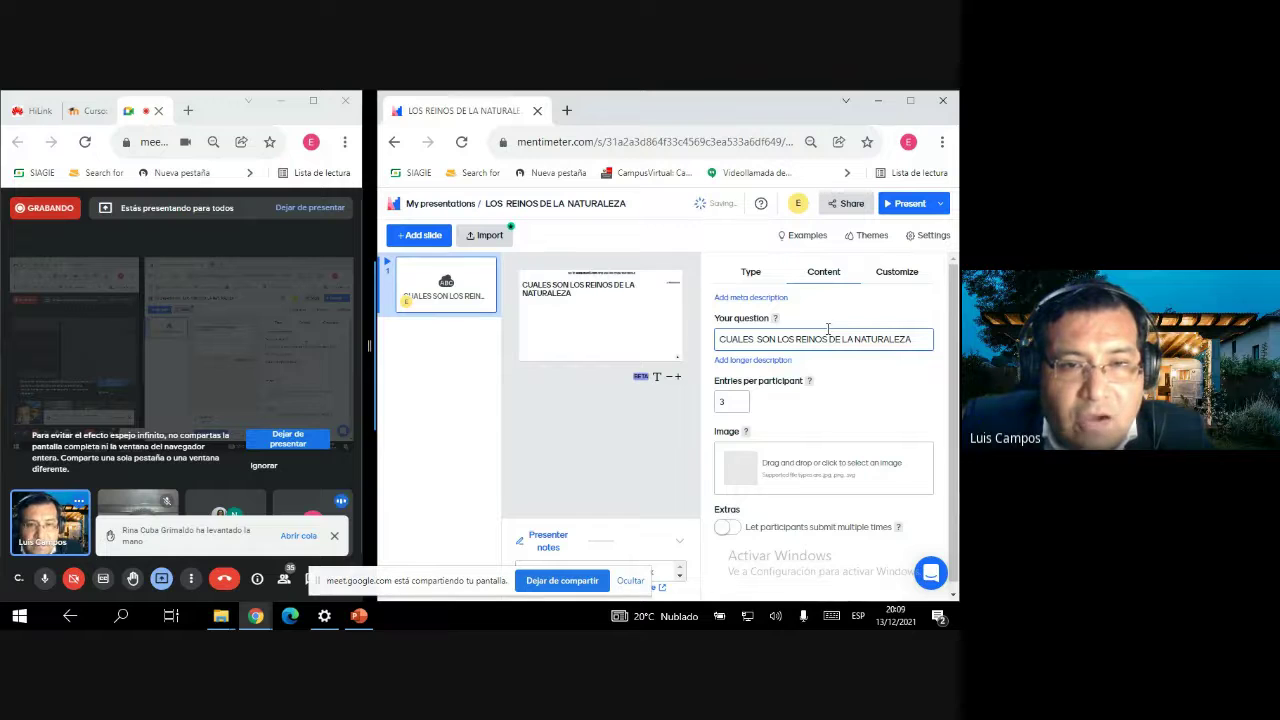
left_click(823, 321)
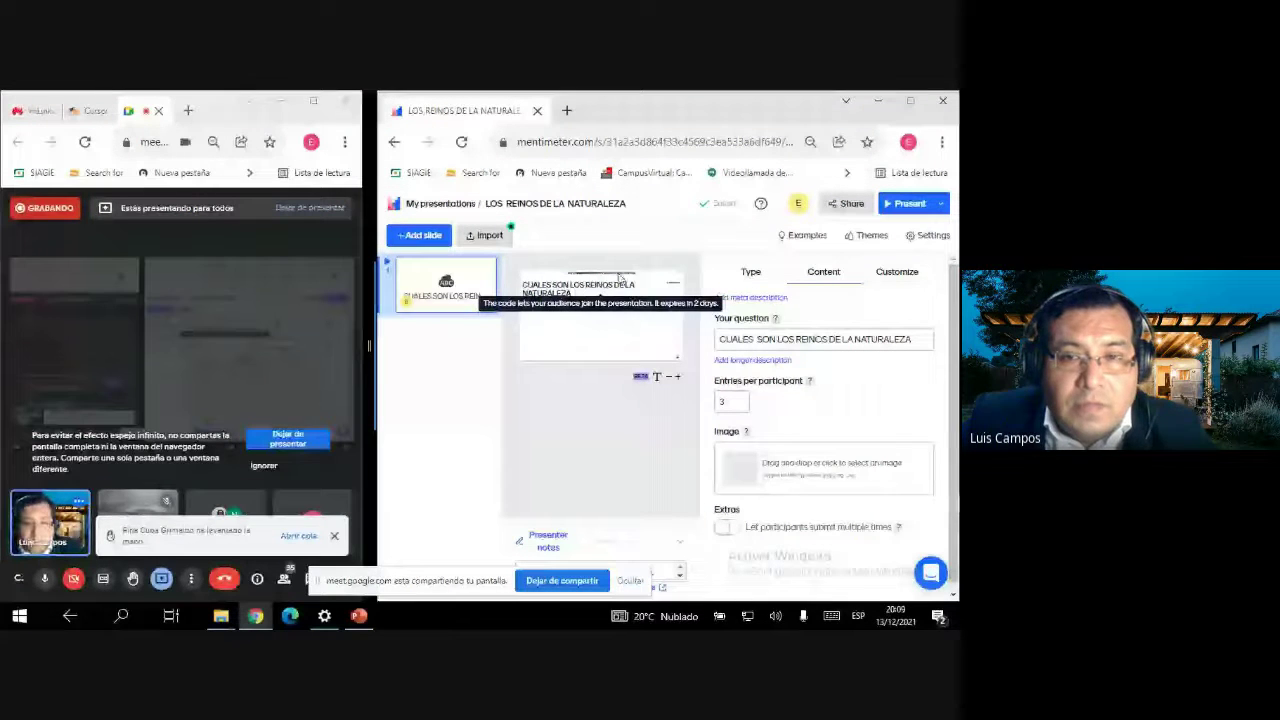
left_click(288, 438)
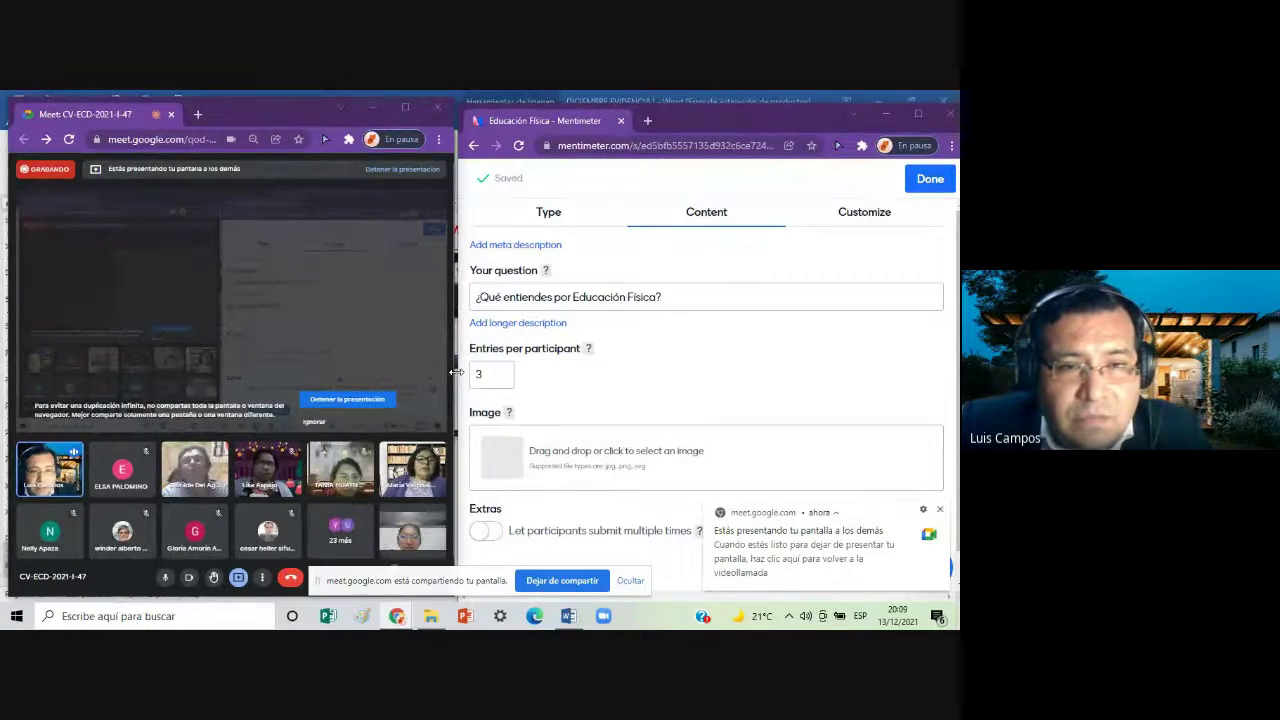
Step: Widen the browser window showing the Educación Física presentation and finish editing its slide content
left_click_drag(455, 425, 363, 367)
left_click_drag(458, 340, 142, 318)
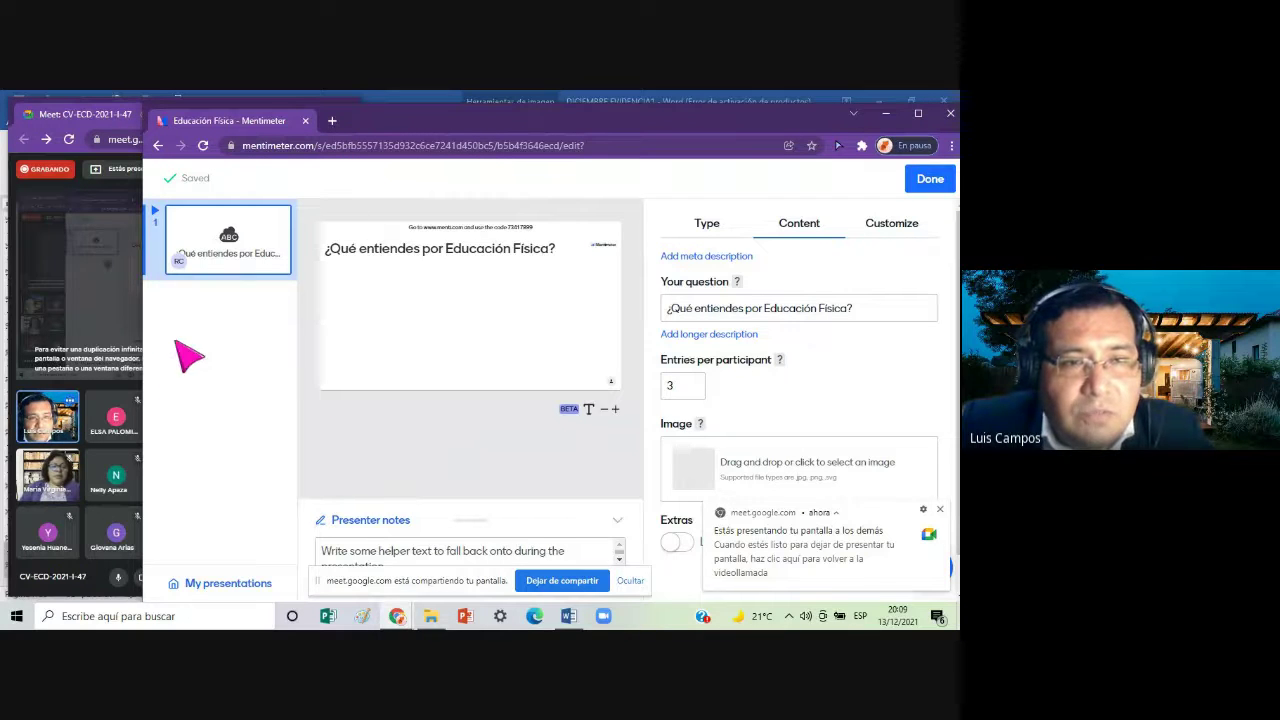
left_click_drag(414, 121, 419, 101)
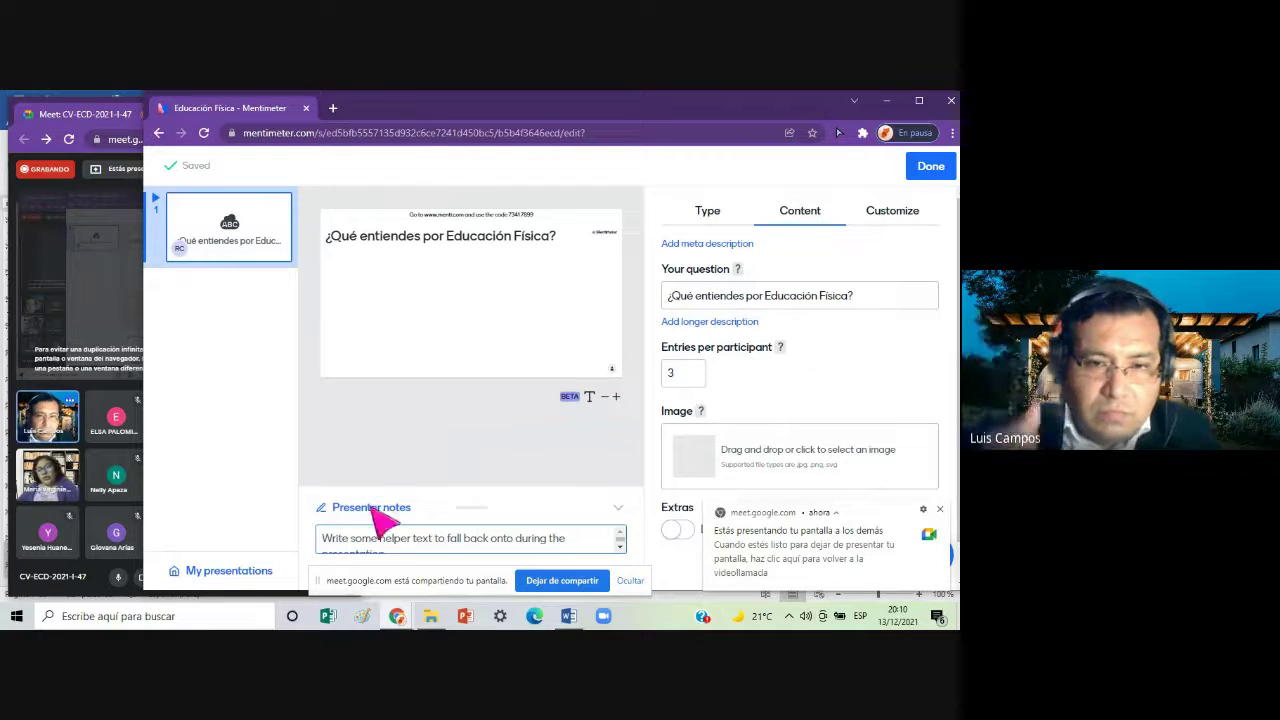
left_click_drag(424, 100, 418, 91)
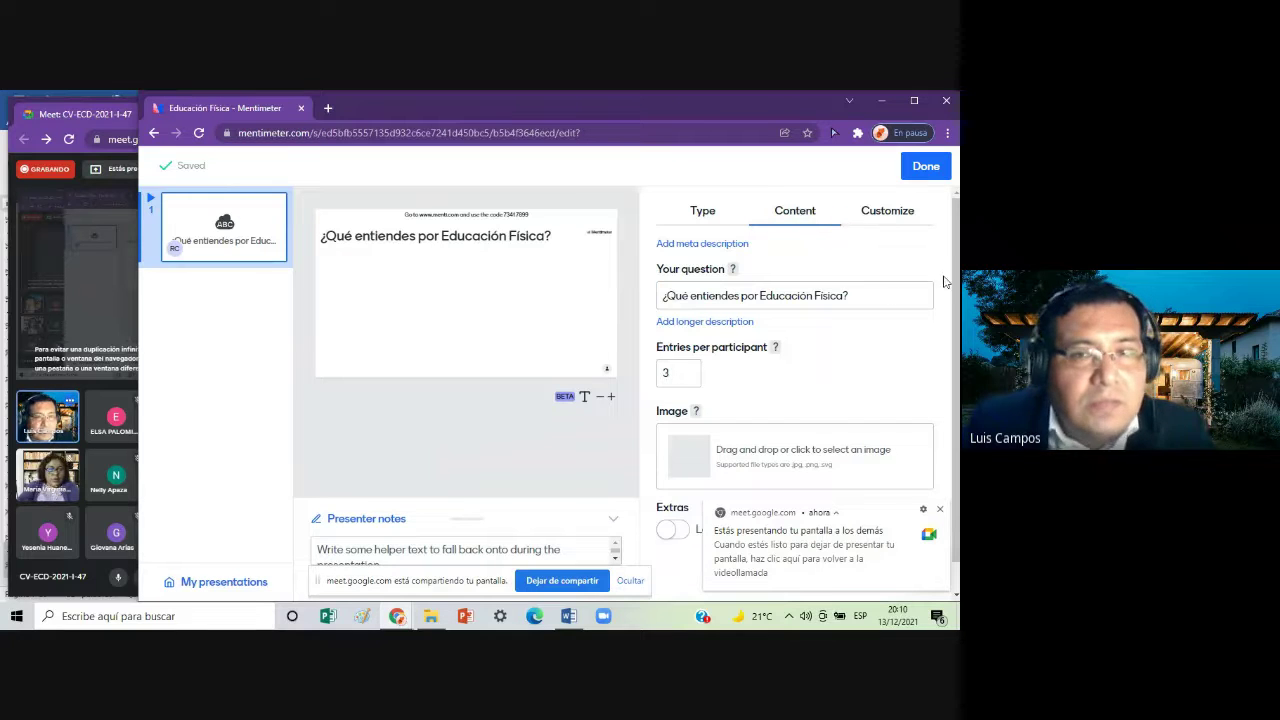
left_click_drag(958, 264, 958, 314)
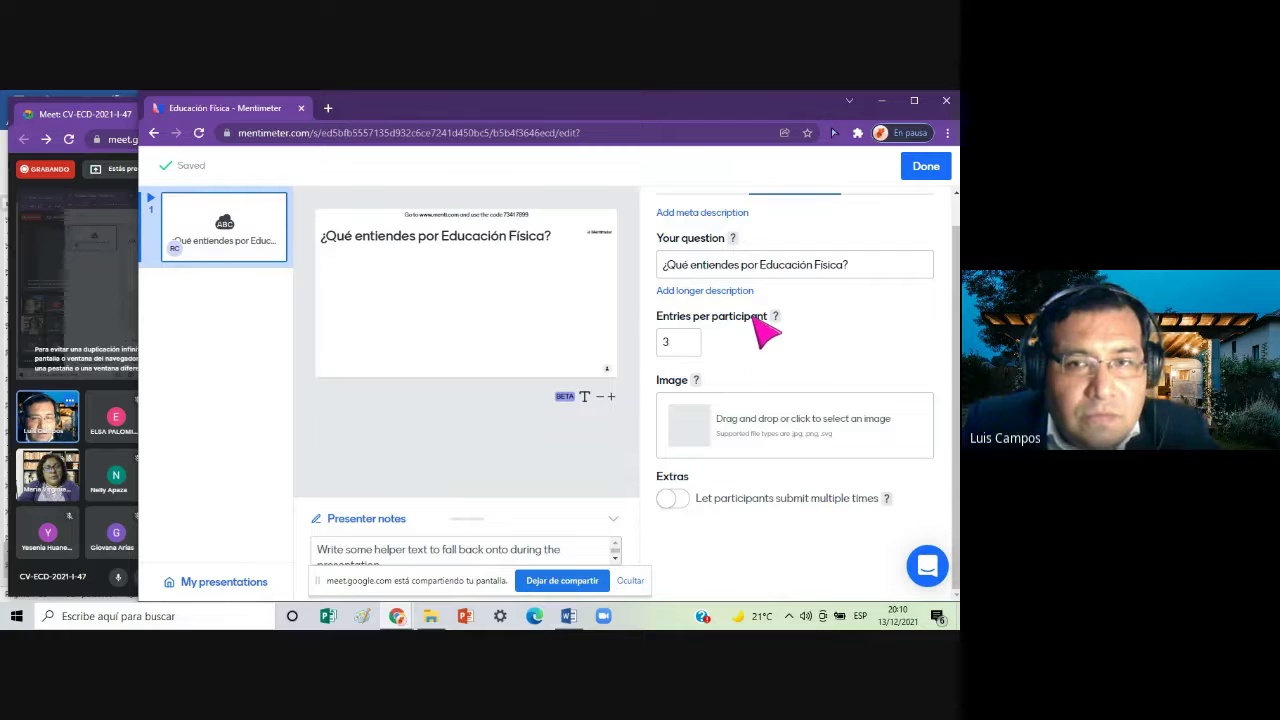
left_click(934, 175)
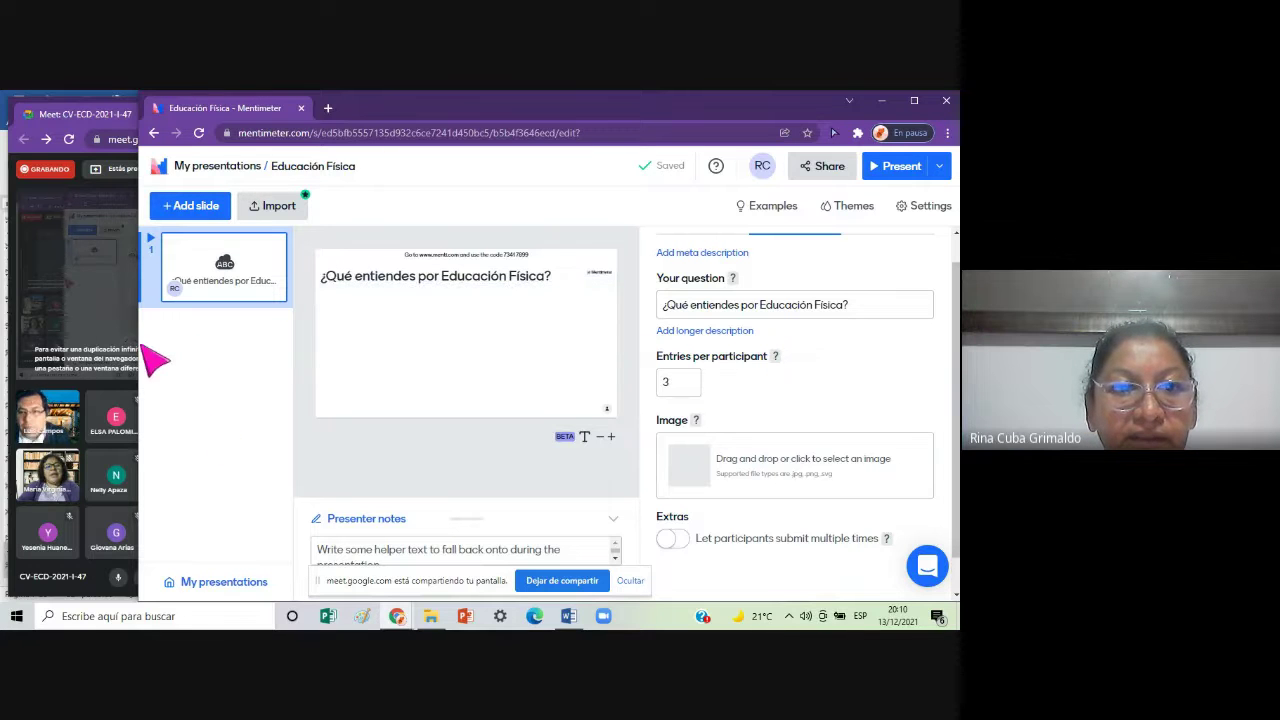
left_click_drag(140, 345, 294, 530)
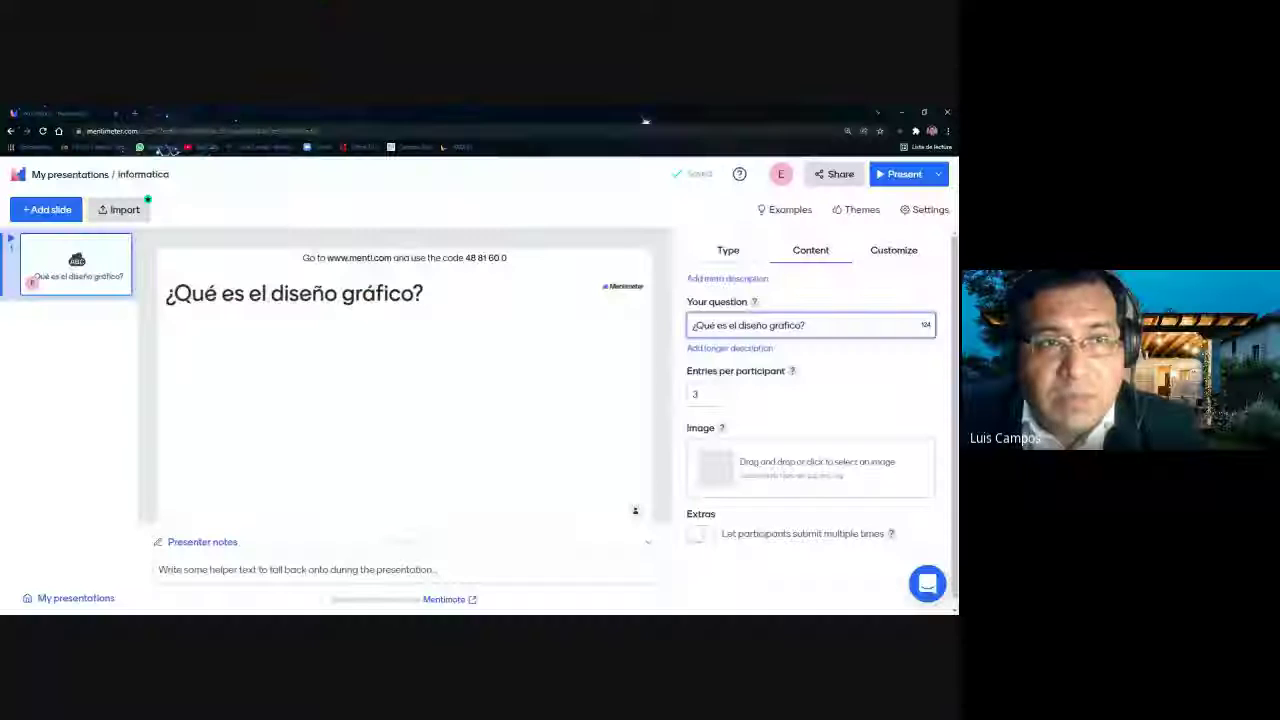
Step: Correct the presentation's title to "informática", adding the missing accent
key("ctrl+a")
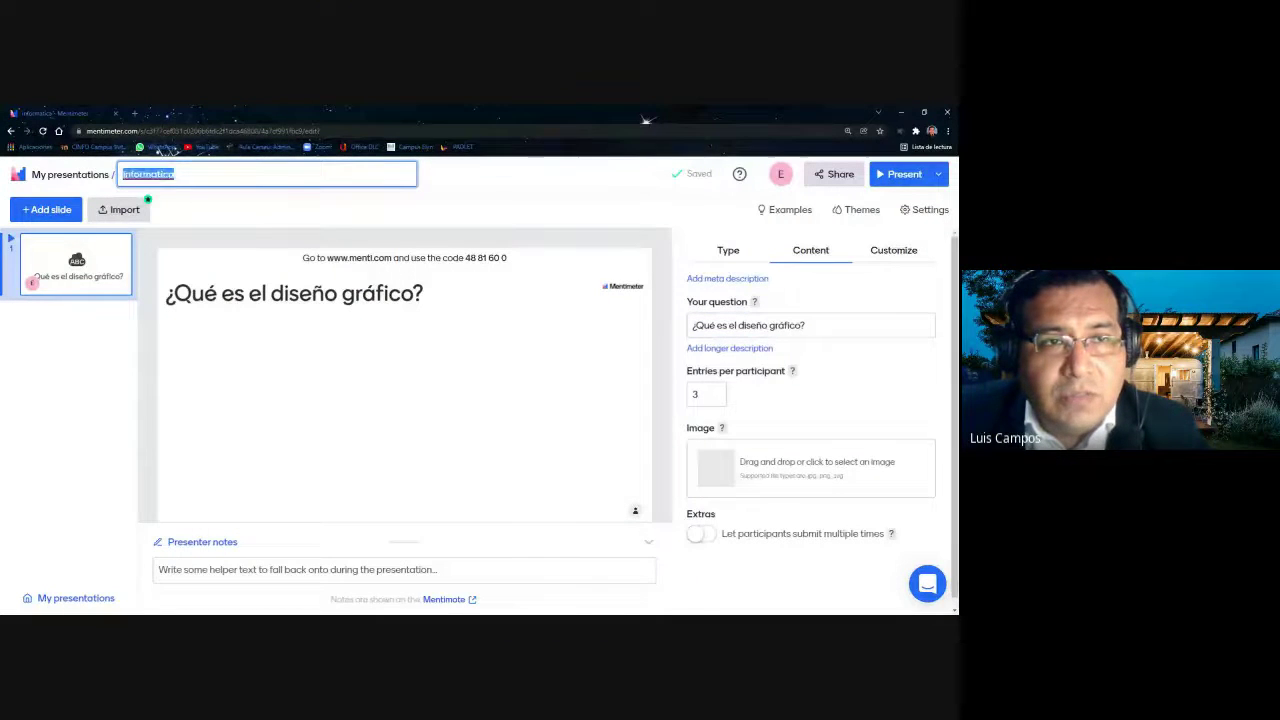
key("End")
key("Return")
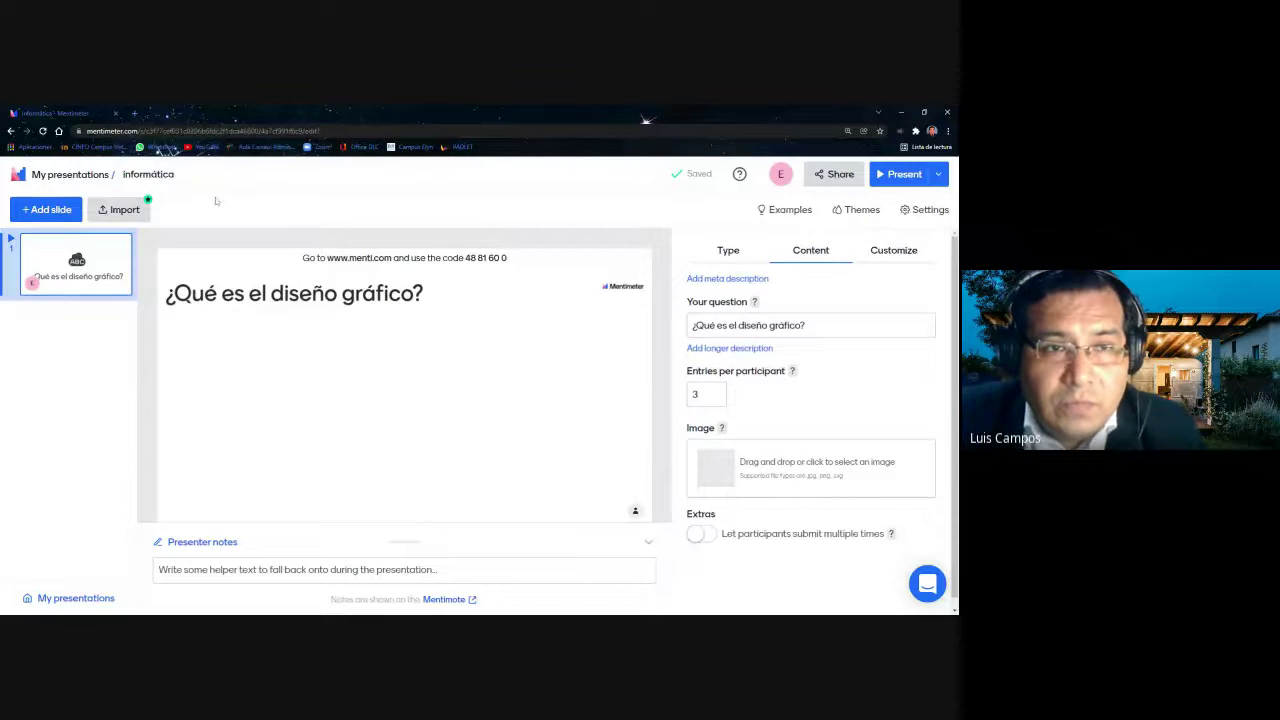
Step: Review the slide's Word Cloud question type and the wording of its question
left_click(747, 251)
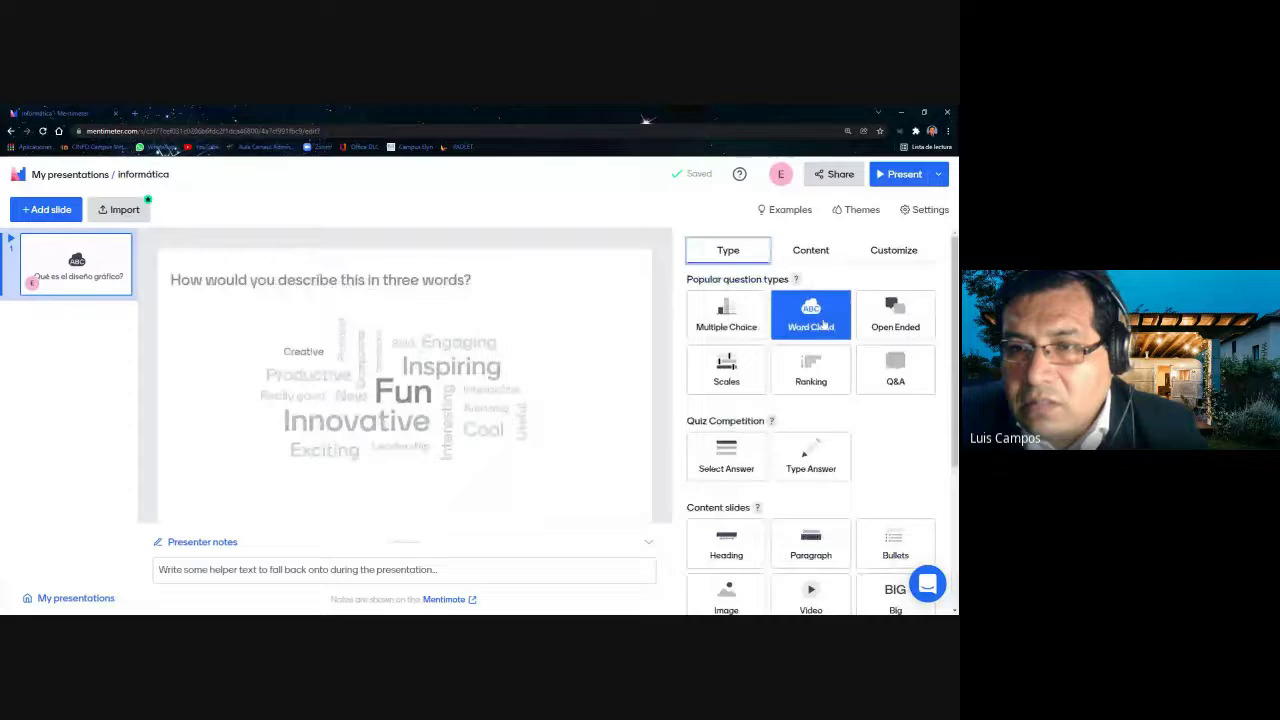
left_click(811, 251)
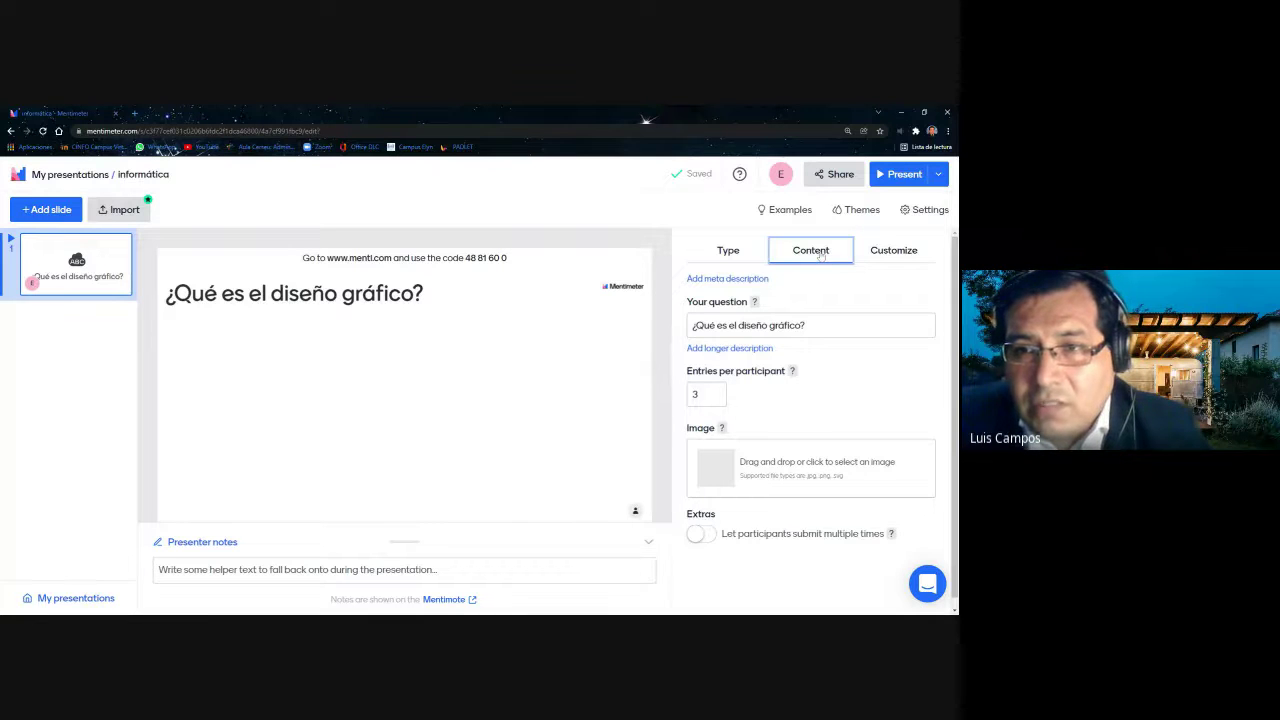
left_click(805, 325)
left_click_drag(805, 325, 692, 325)
left_click(805, 325)
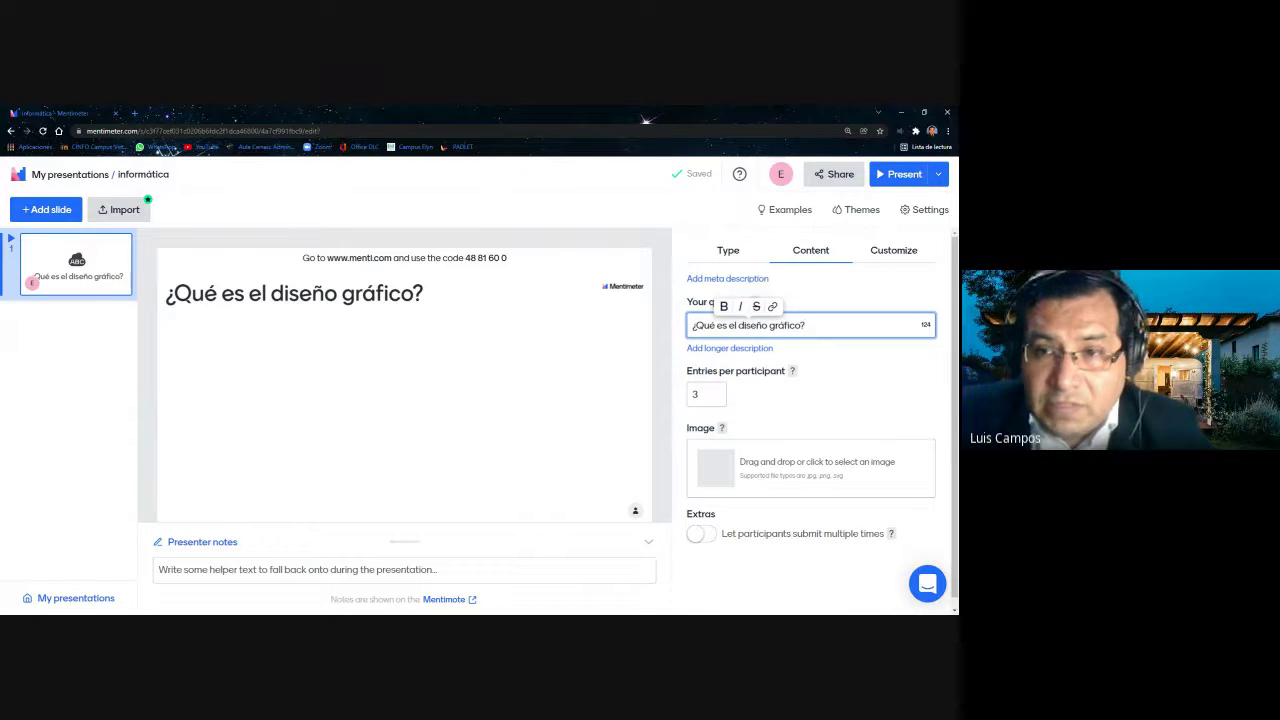
left_click(858, 373)
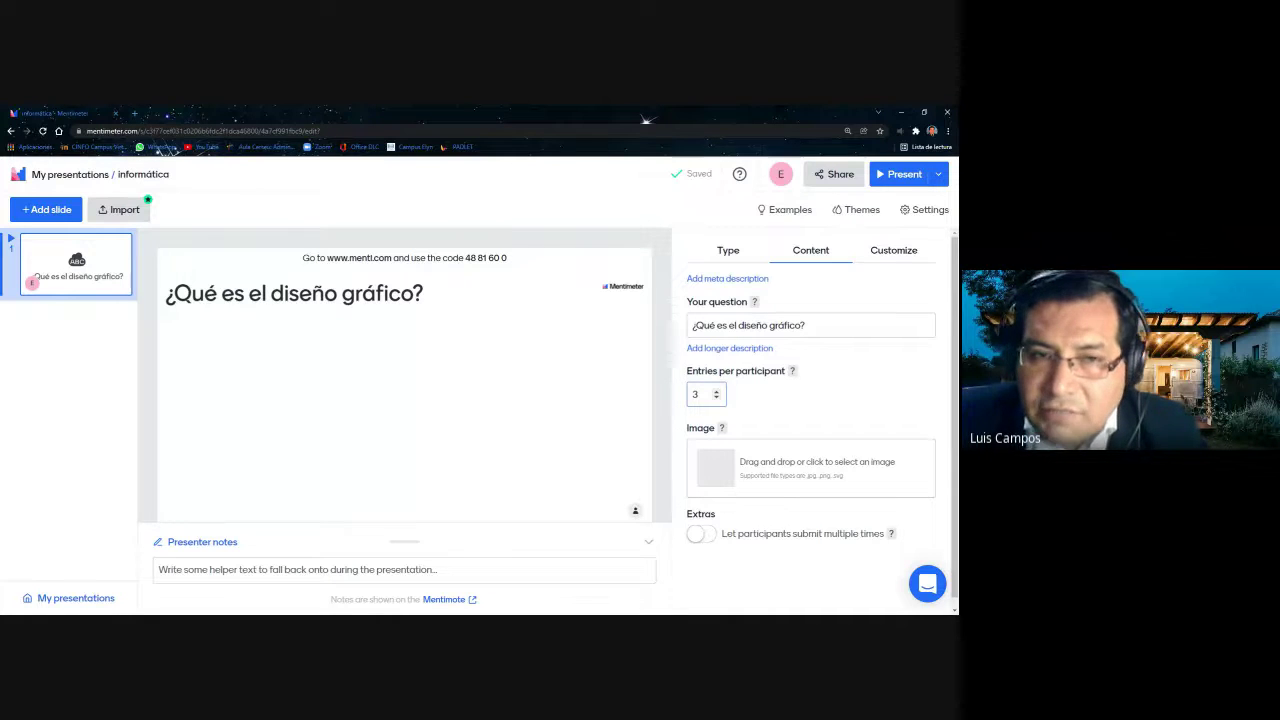
Step: Set the Word Cloud slide's entries per participant to 1
left_click(646, 118)
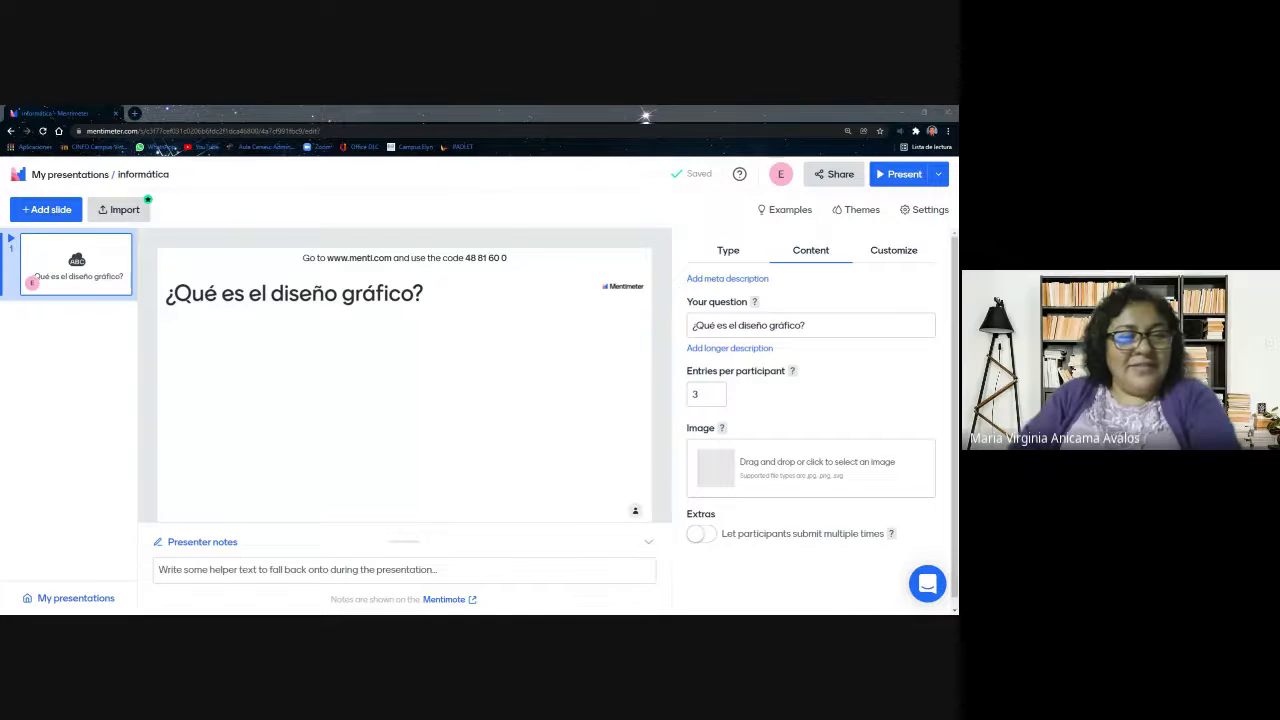
left_click(645, 117)
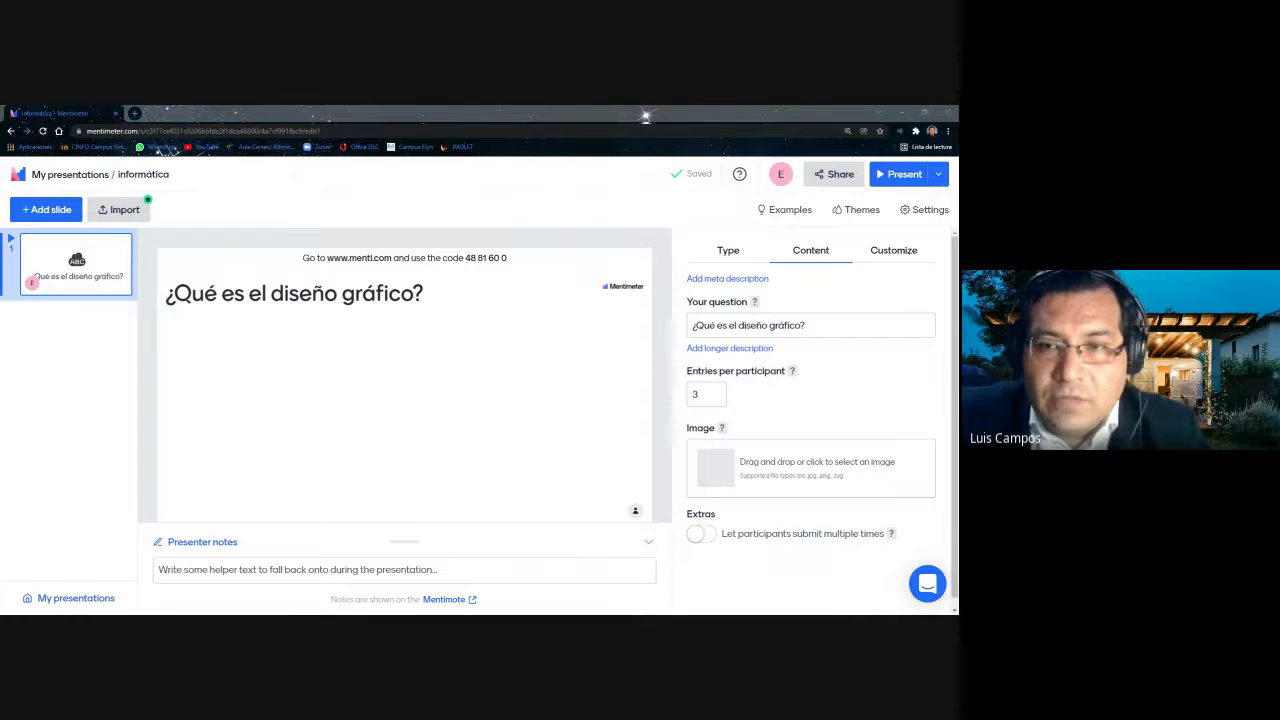
left_click(645, 117)
left_click(717, 398)
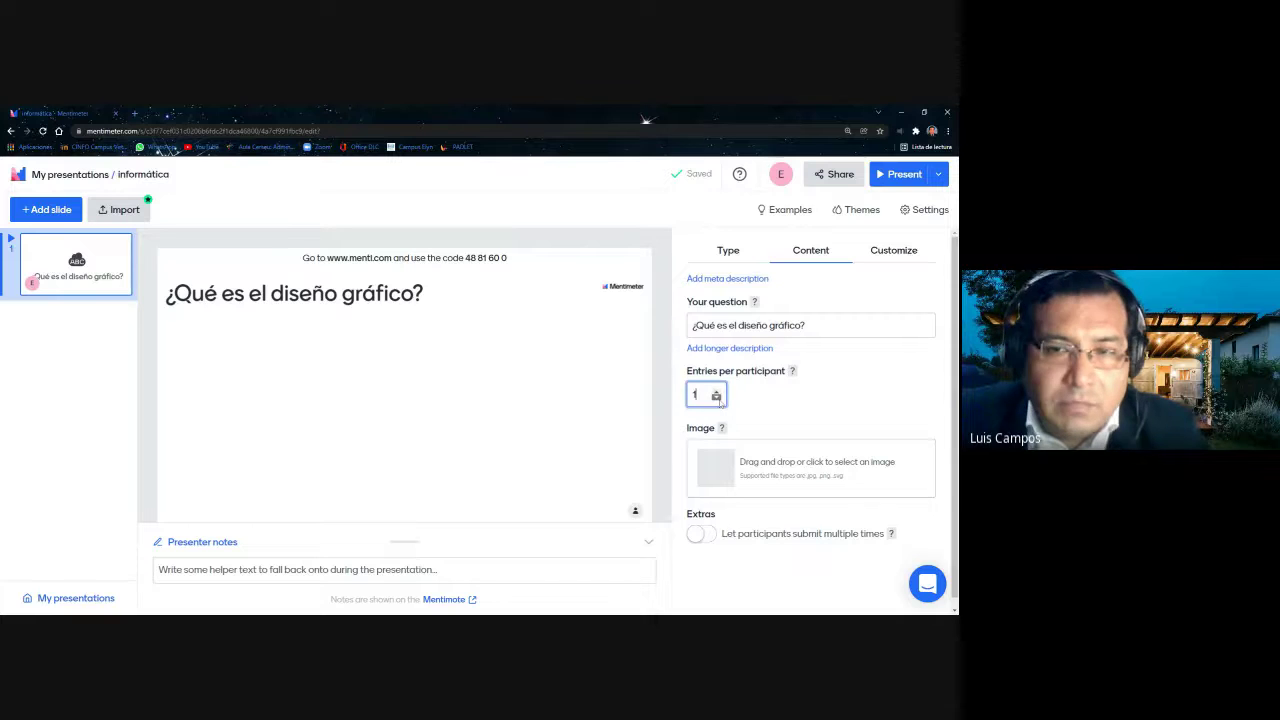
left_click(746, 400)
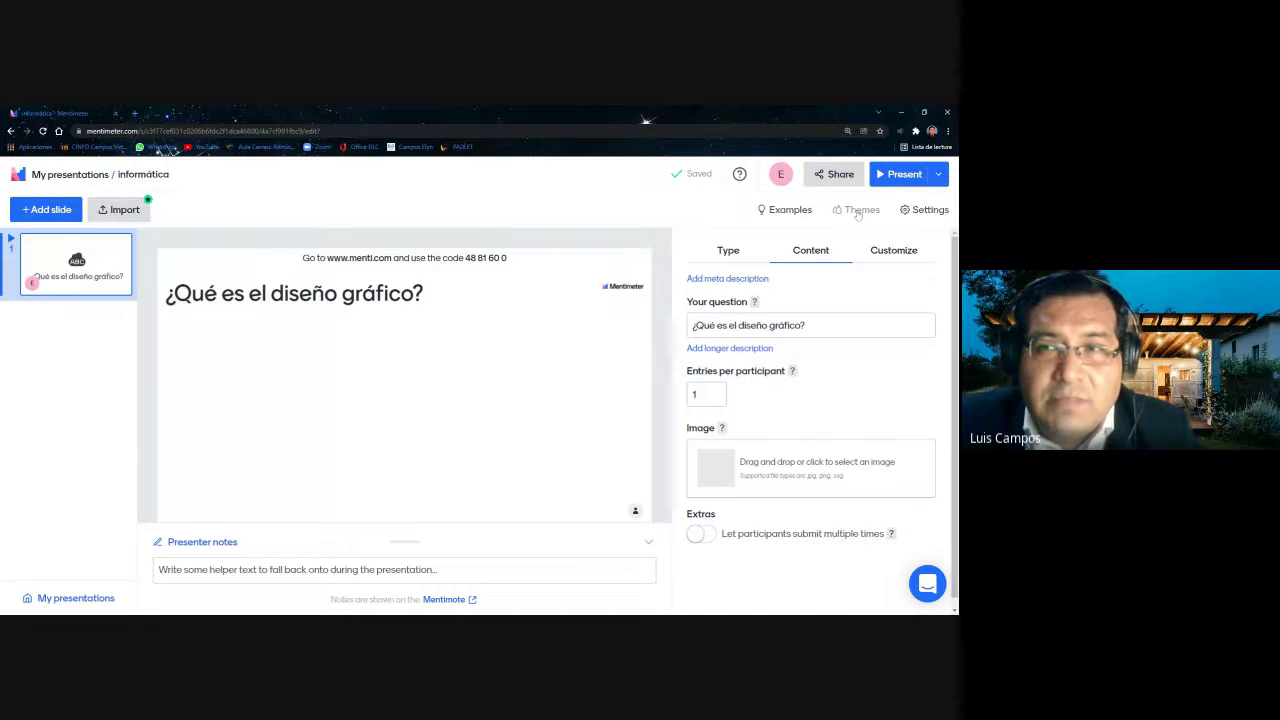
Step: Try the Menti Dark, Bold and Gold, Gradient and Greenhouse themes, and settle on the Explore theme for the presentation
left_click(858, 210)
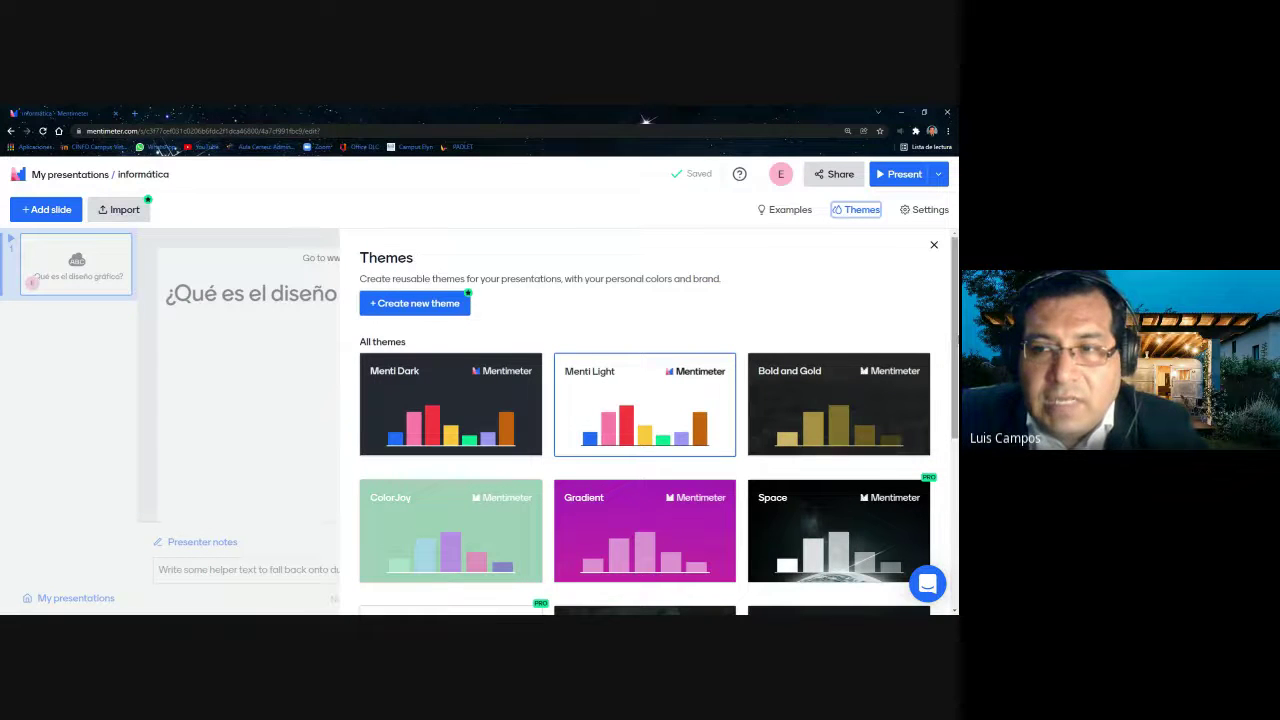
left_click(467, 404)
key("ctrl+minus")
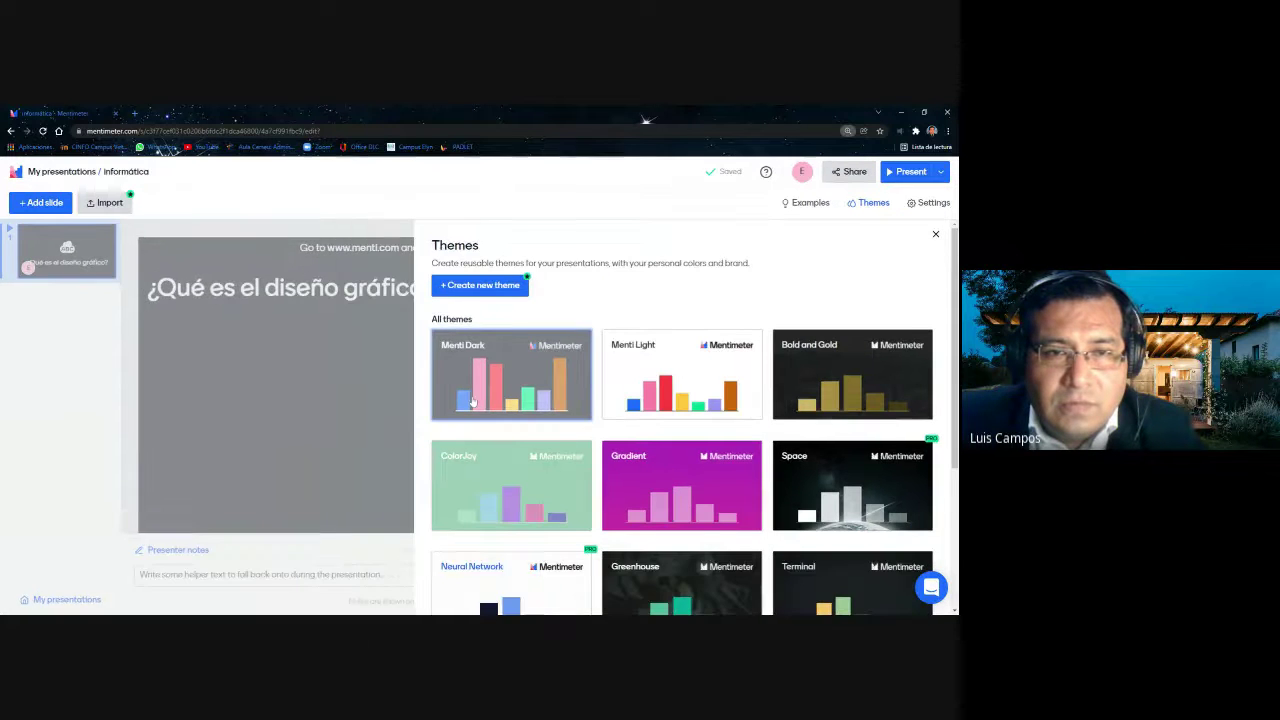
key("ctrl+minus")
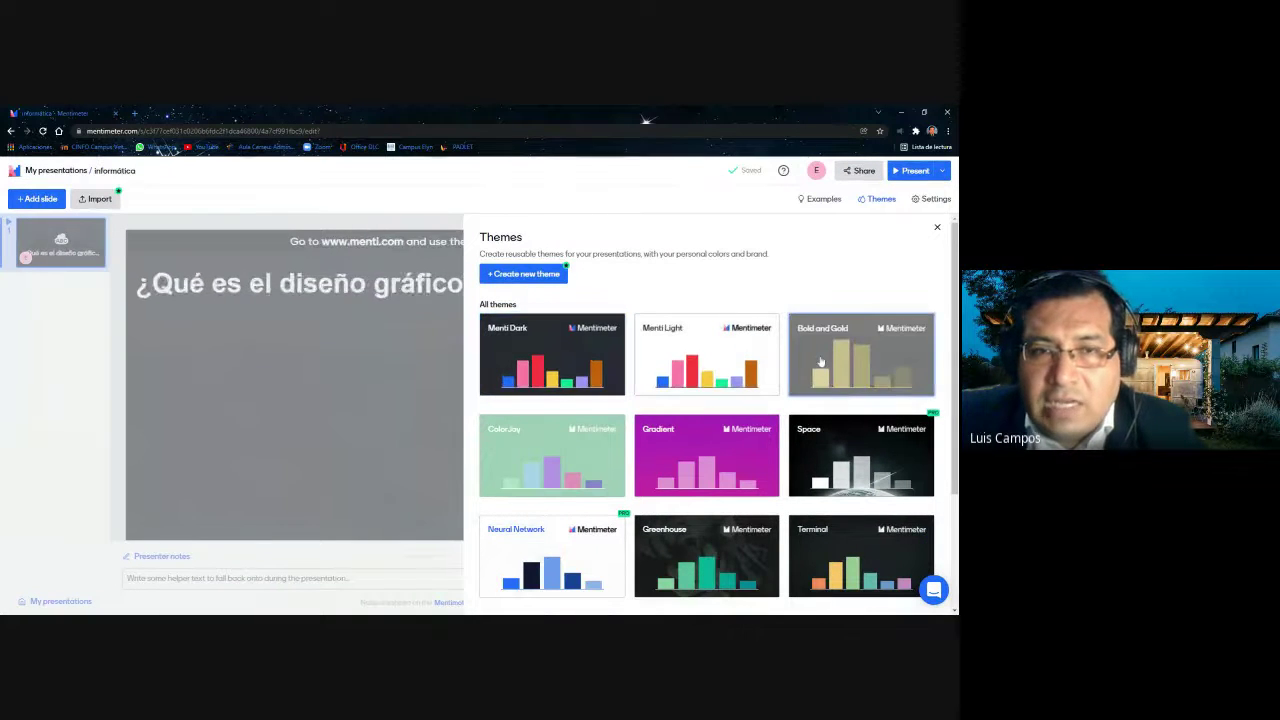
scroll(820, 362, "down", 2)
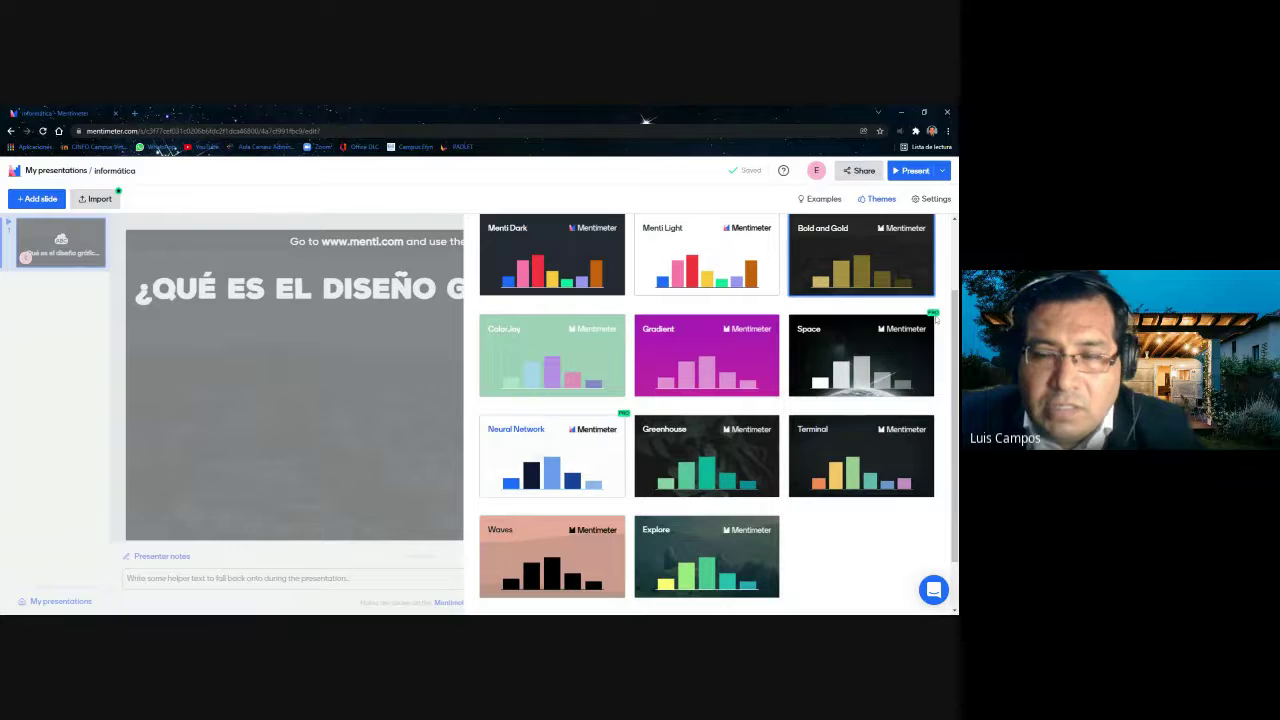
left_click(707, 366)
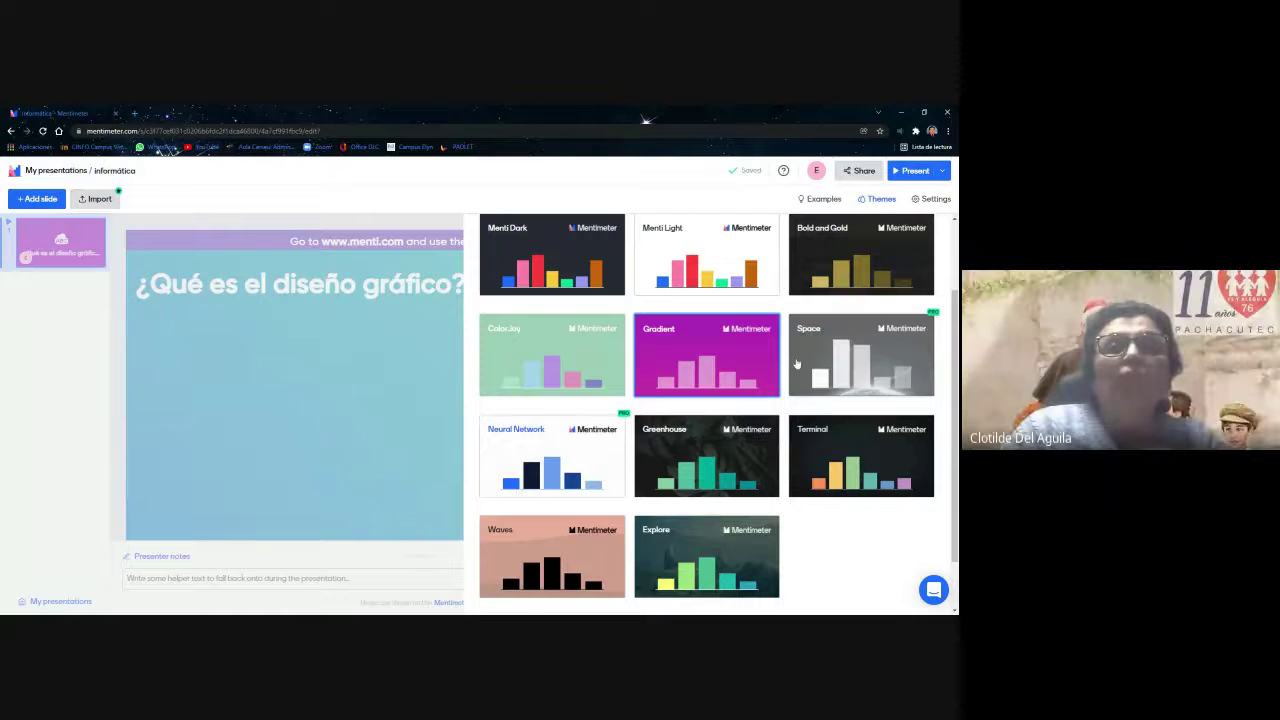
left_click(680, 458)
scroll(716, 425, "down", 1)
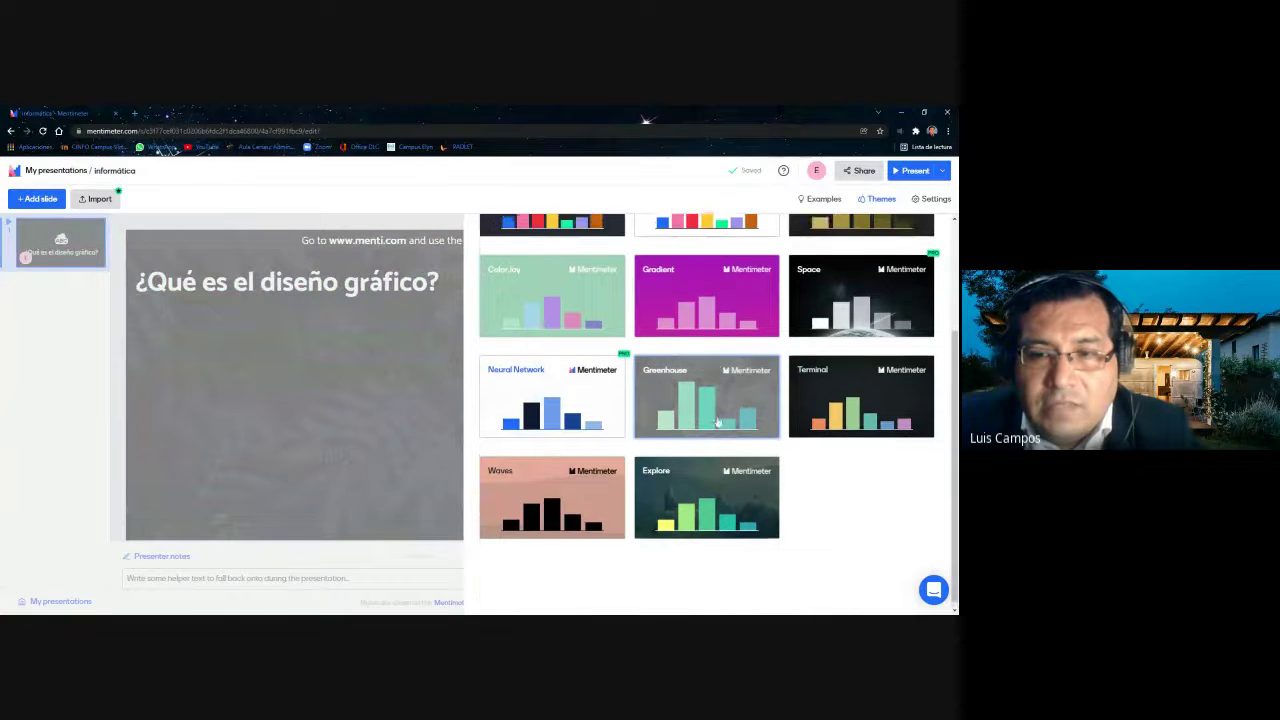
left_click(703, 484)
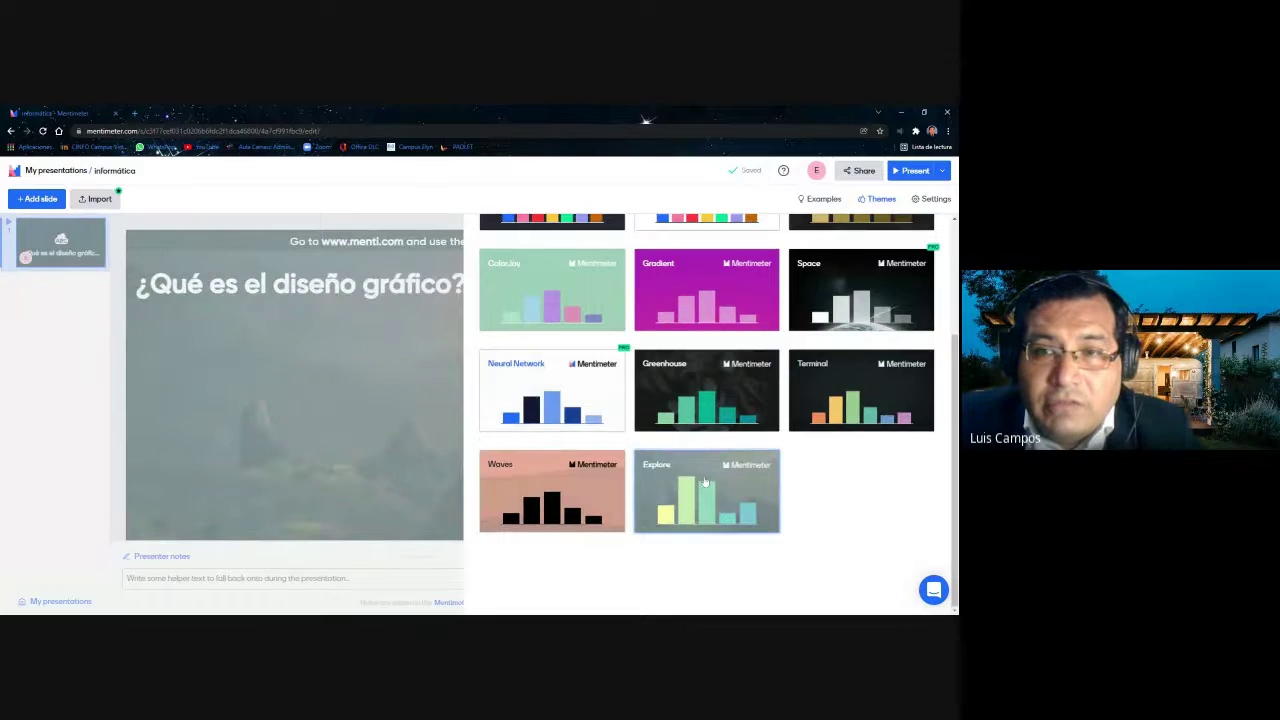
scroll(705, 483, "up", 3)
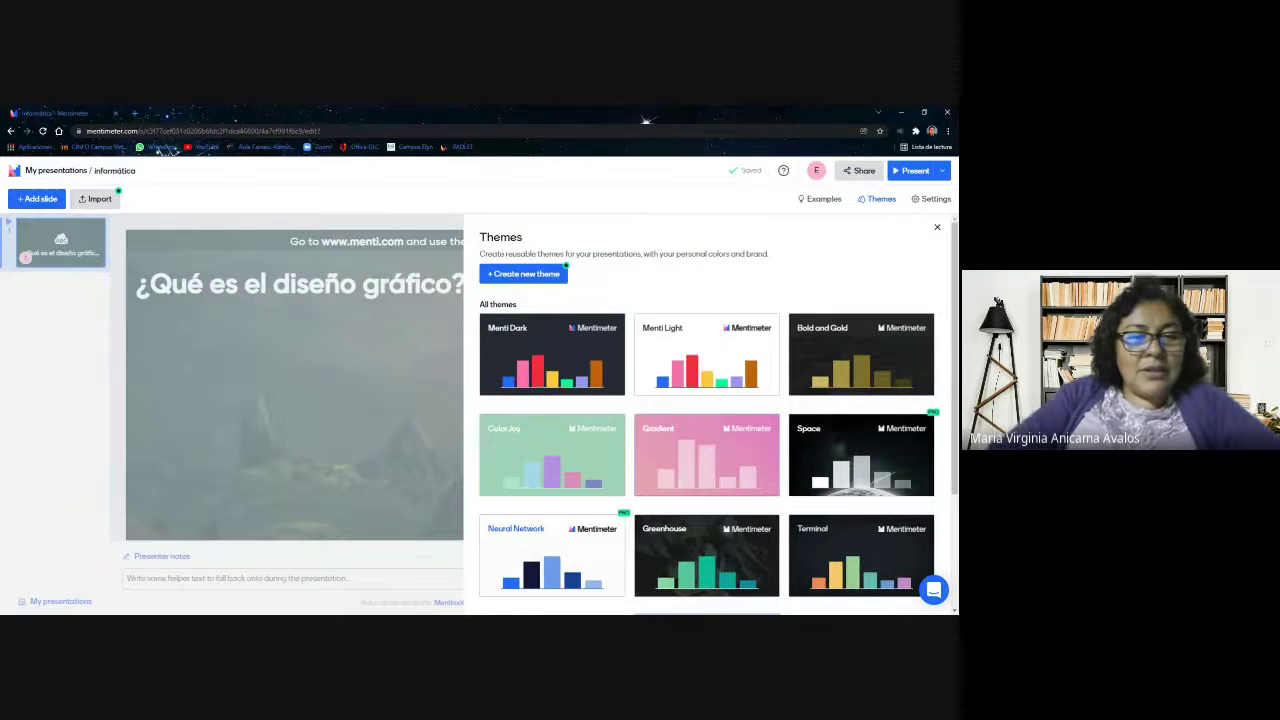
left_click(936, 228)
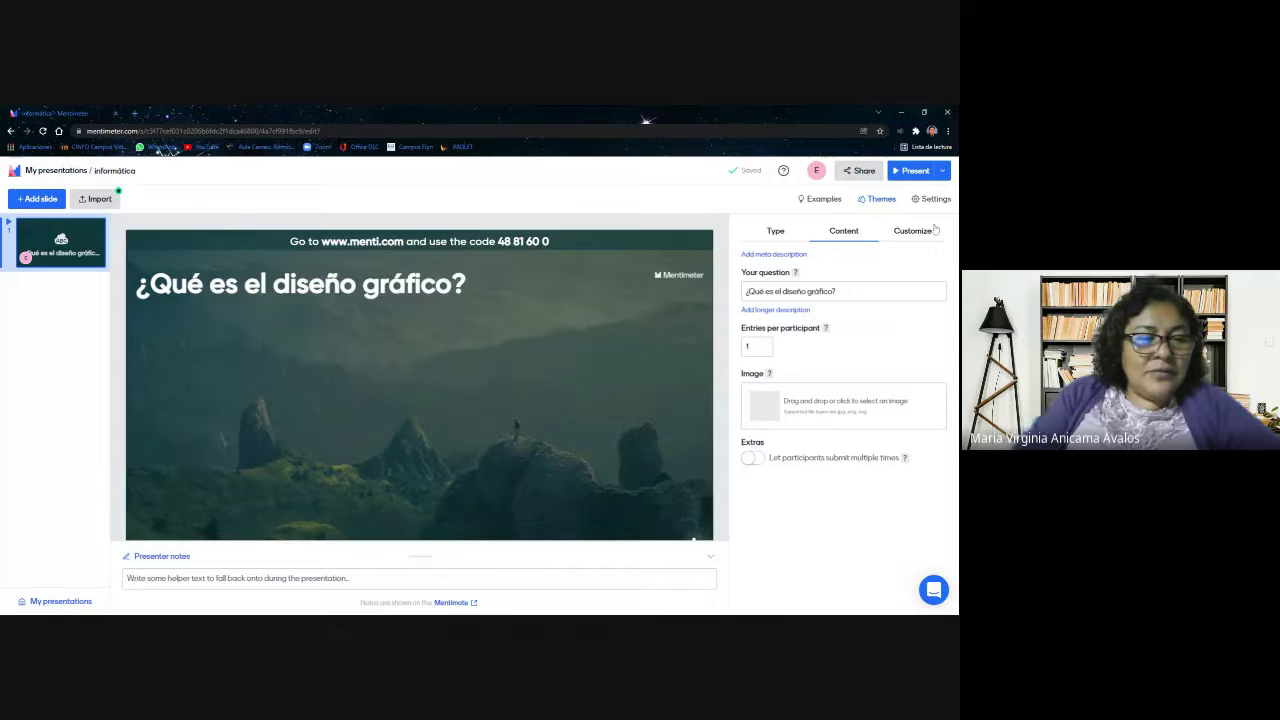
Step: Try the Gradient, ColorJoy and Menti Dark themes again and reapply the Explore theme
left_click(873, 201)
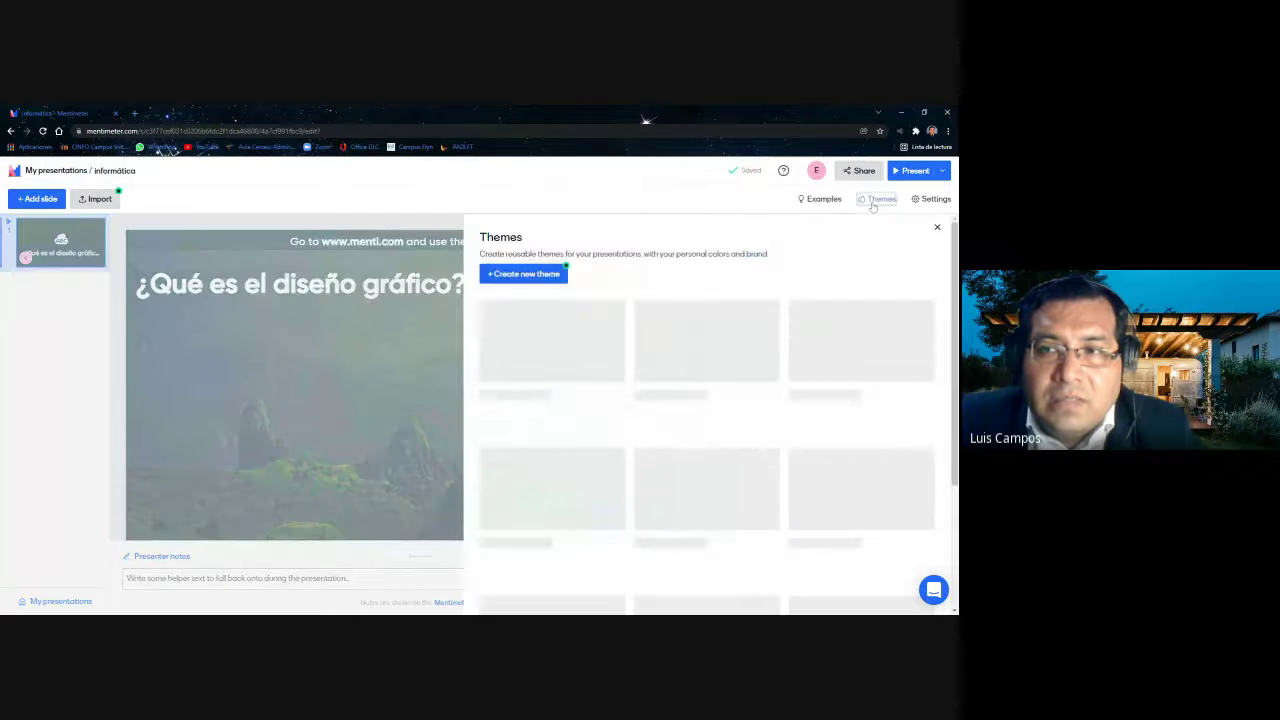
scroll(740, 400, "down", 1)
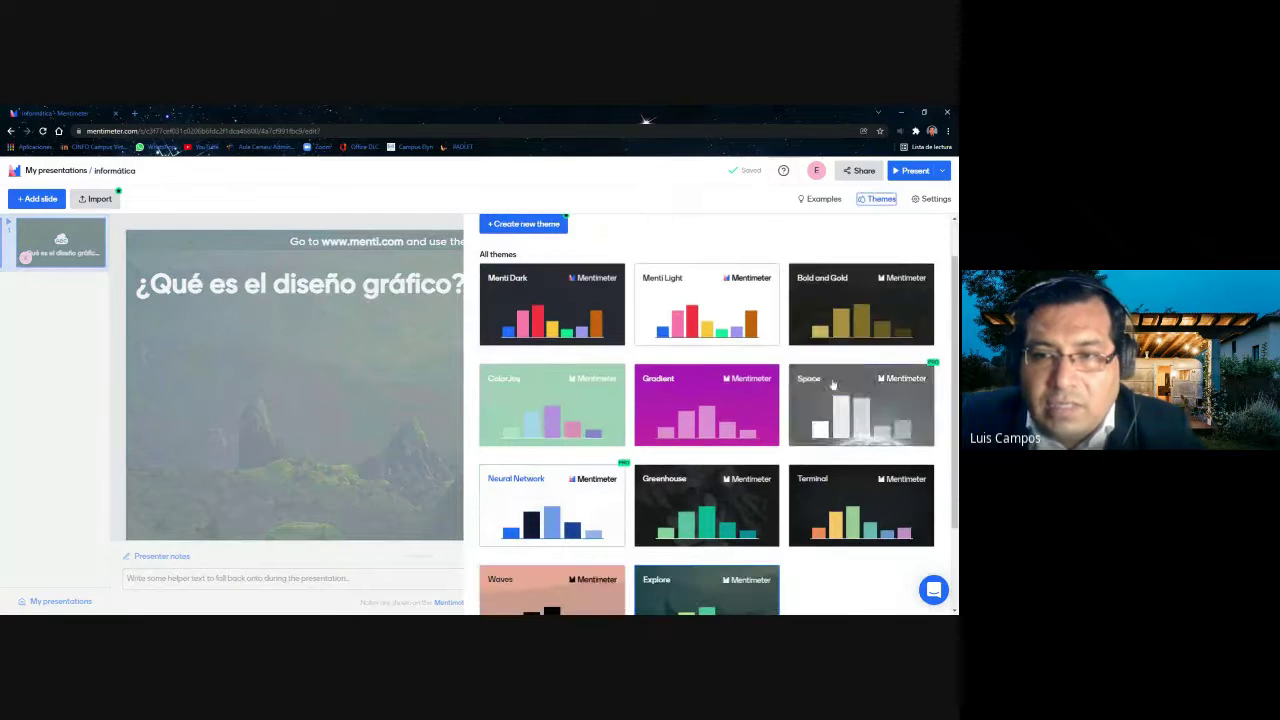
left_click(740, 398)
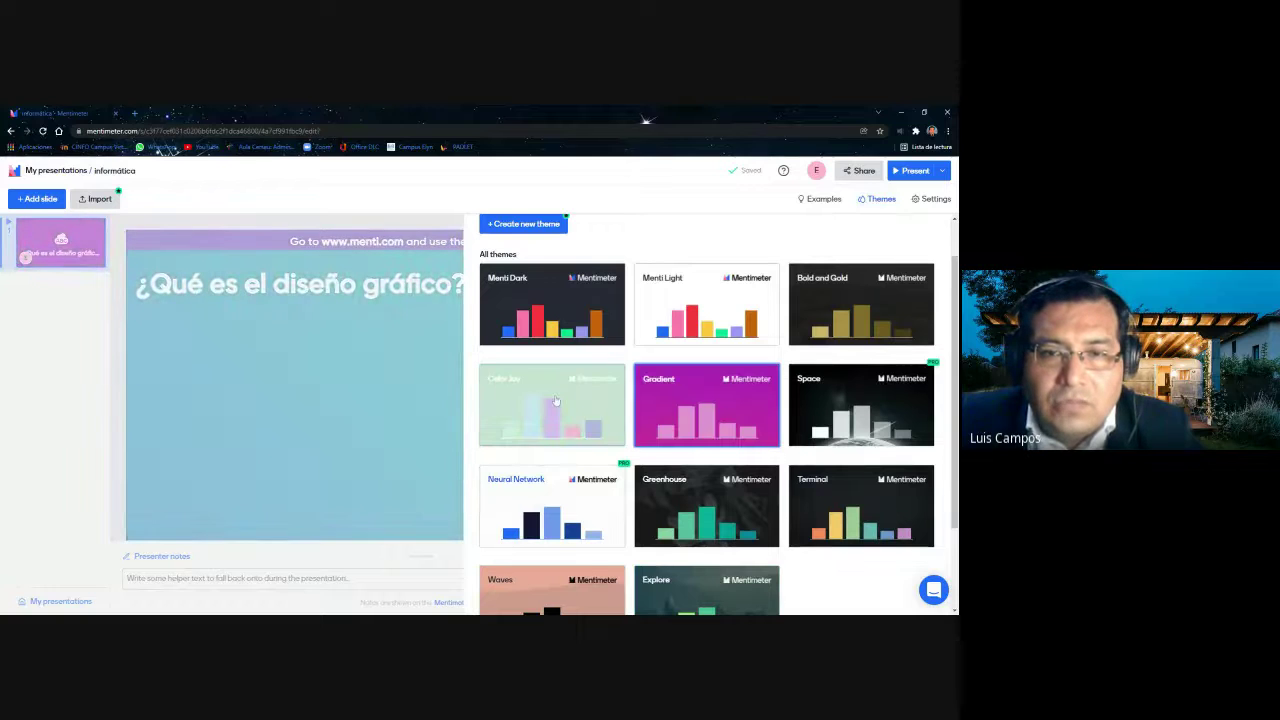
left_click(557, 397)
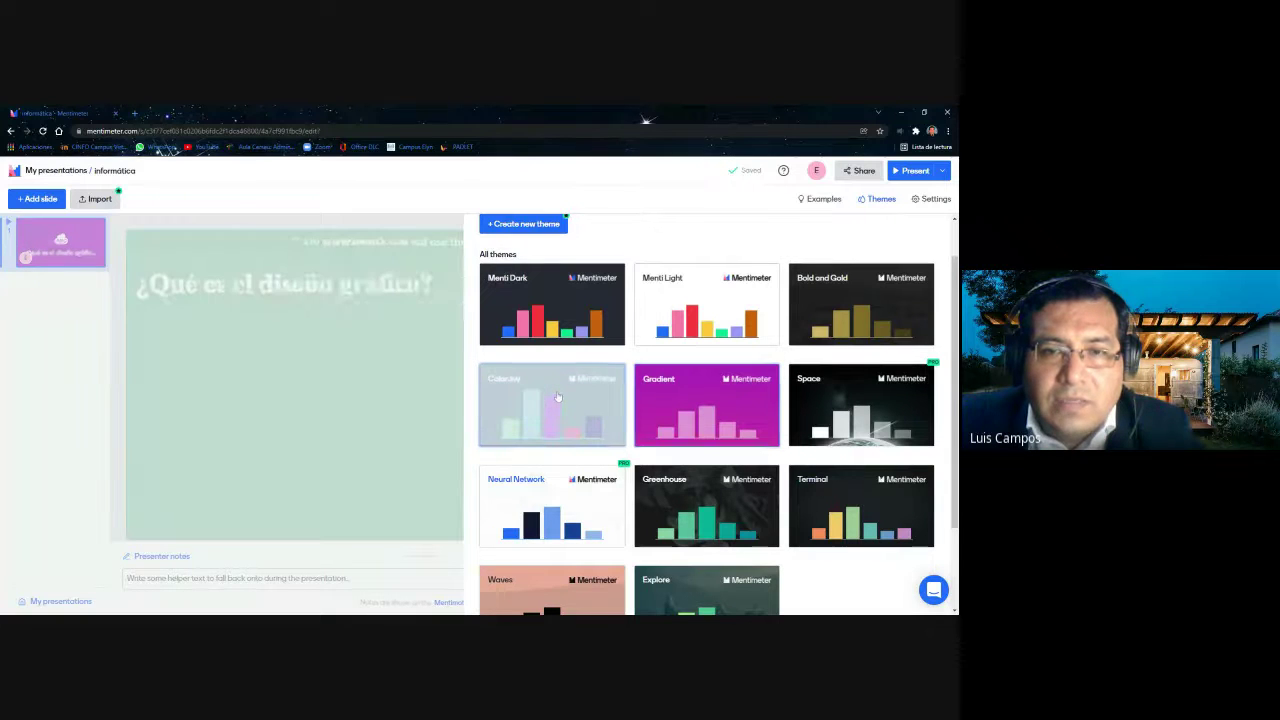
left_click(573, 330)
scroll(640, 420, "down", 2)
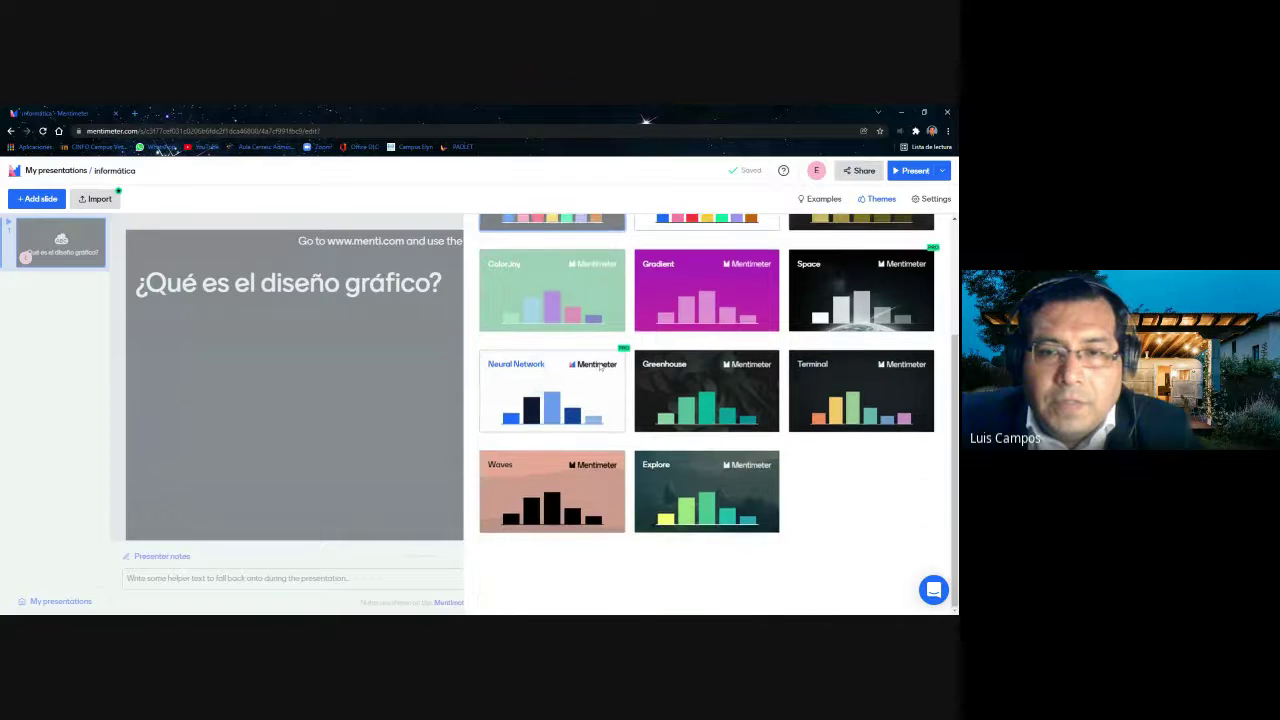
left_click(680, 488)
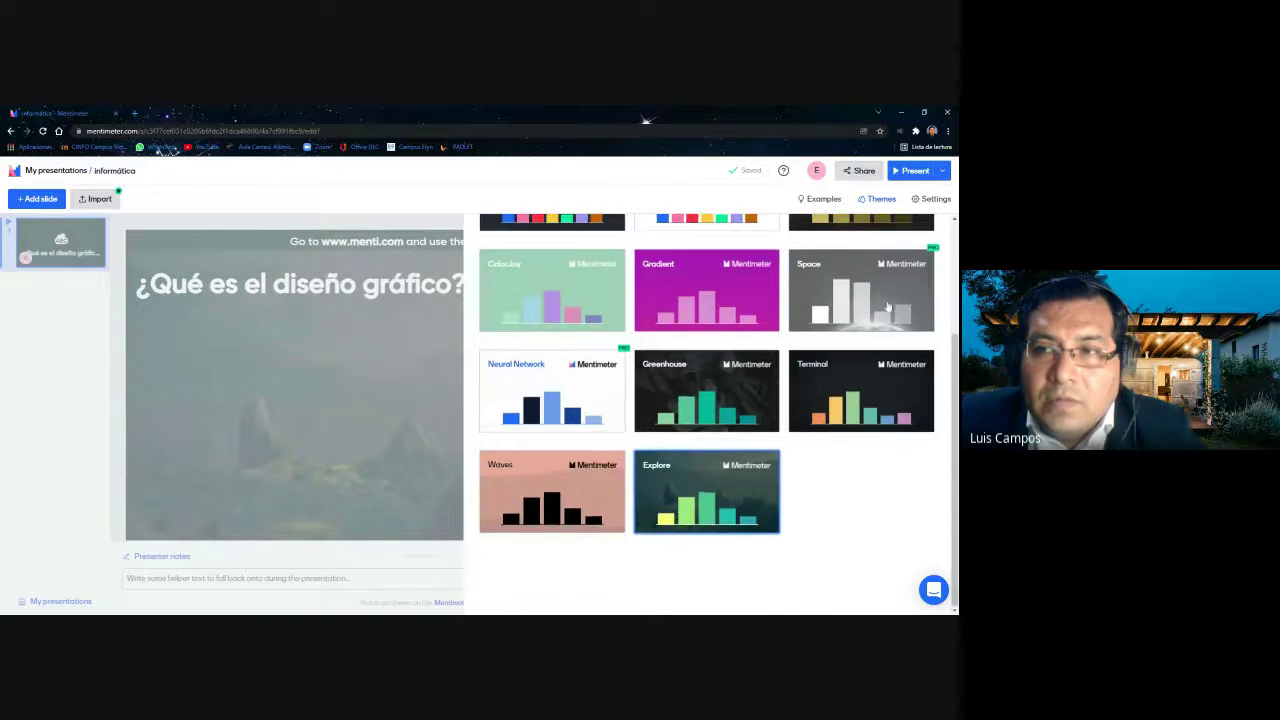
scroll(877, 315, "up", 3)
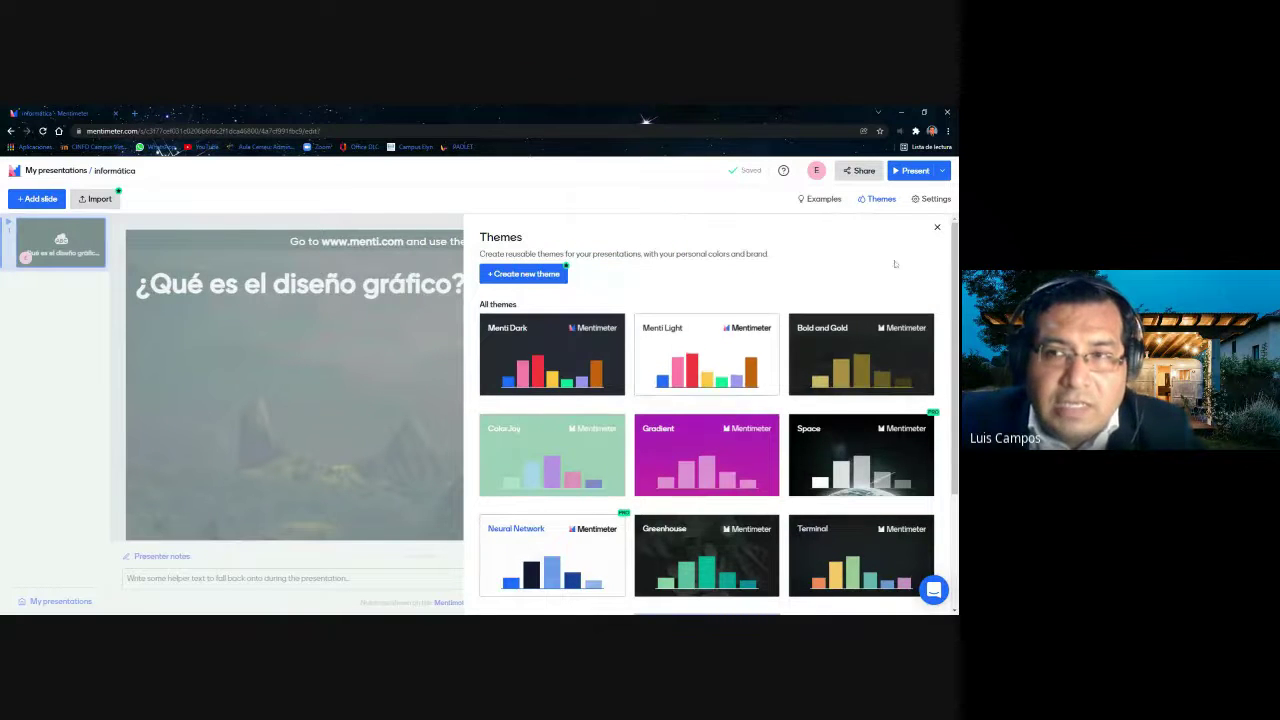
left_click(937, 231)
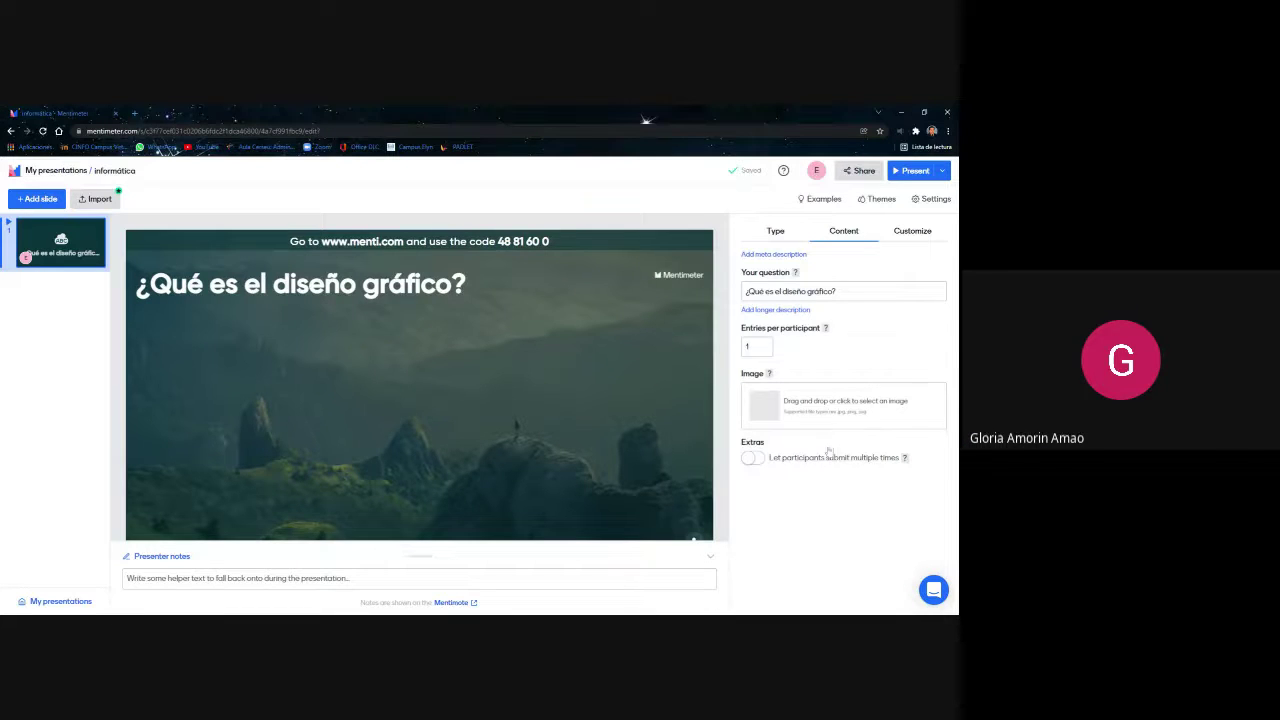
Step: Reopen the theme gallery briefly and enlarge the browser zoom slightly so the slide editor is easier to read
left_click(877, 198)
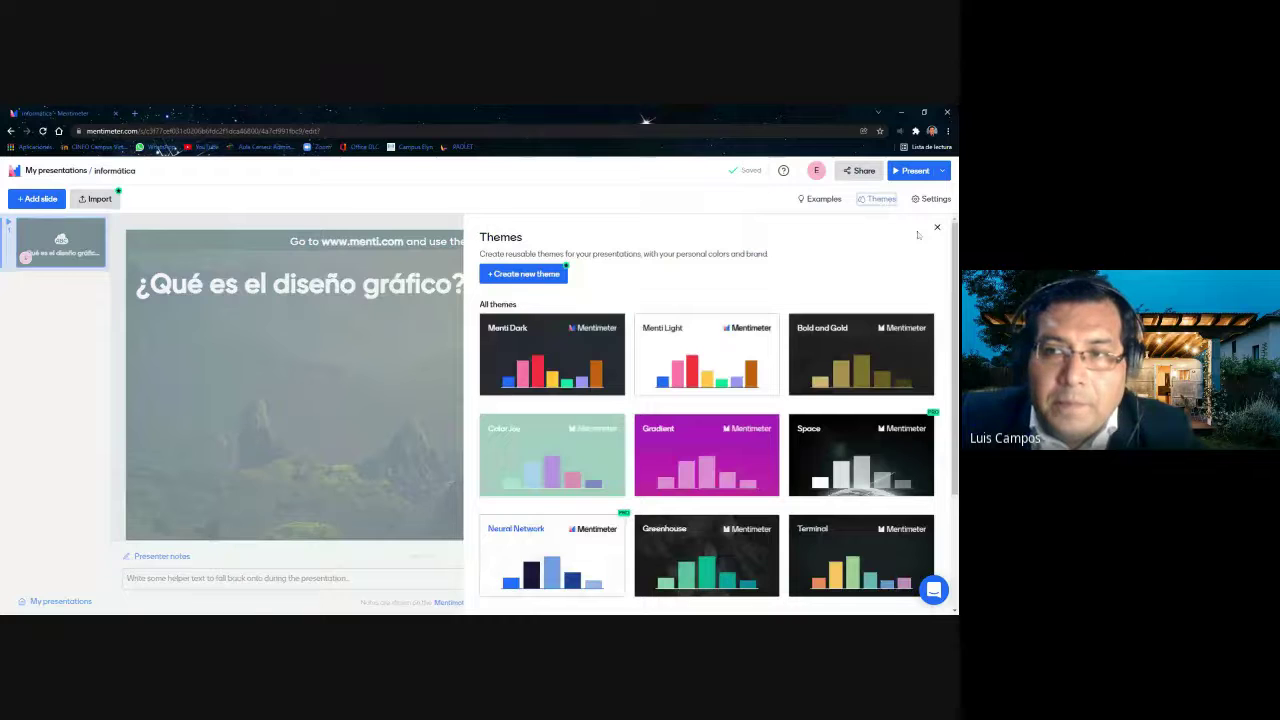
key("ctrl+plus")
key("ctrl+plus")
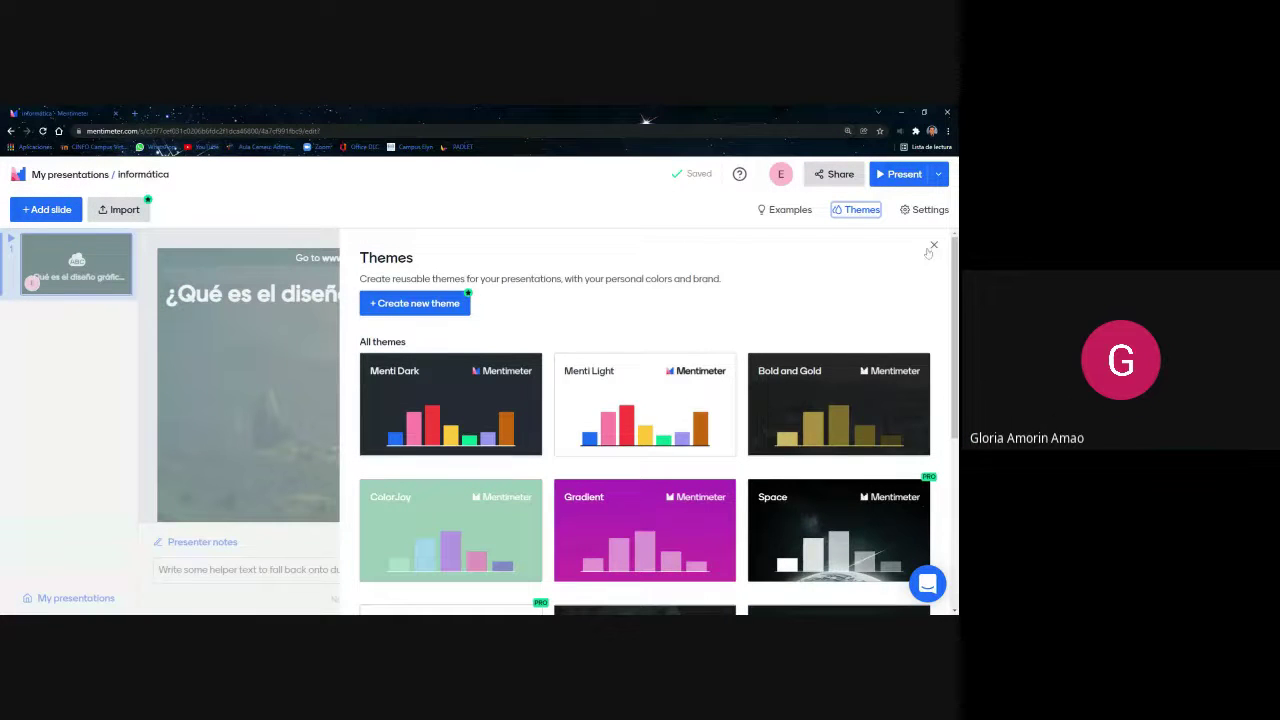
left_click(932, 246)
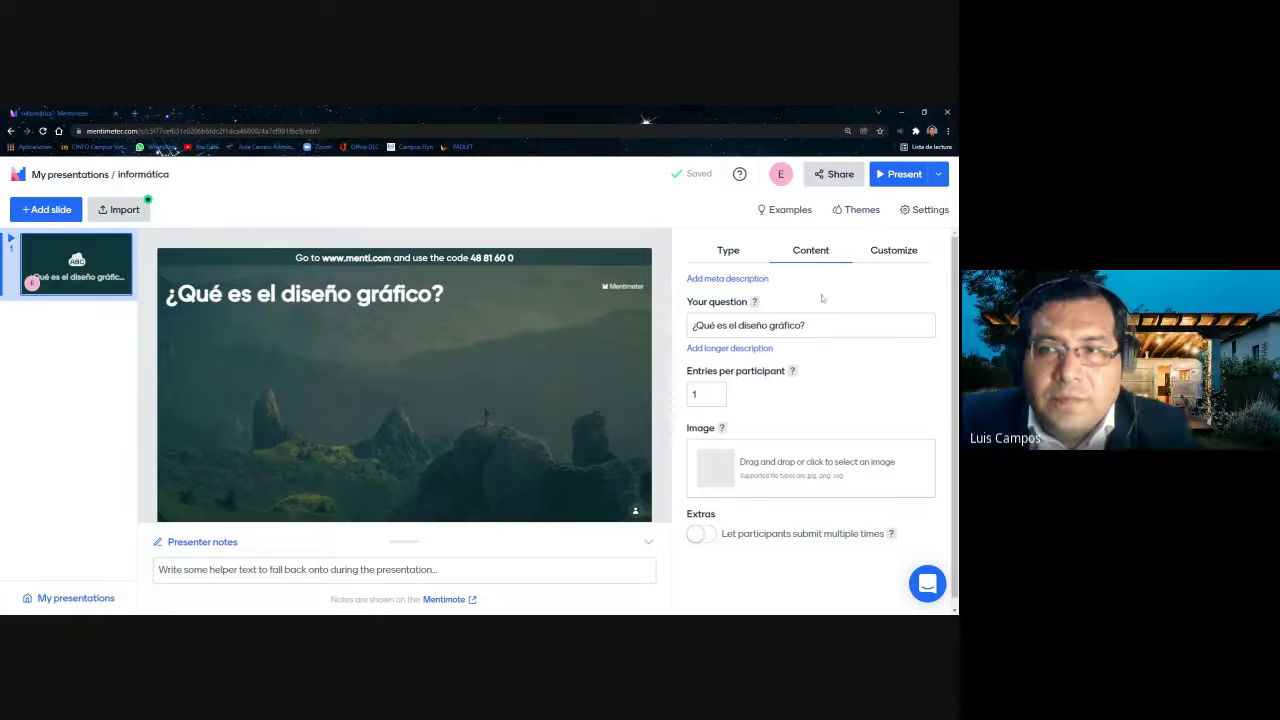
key("ctrl+plus")
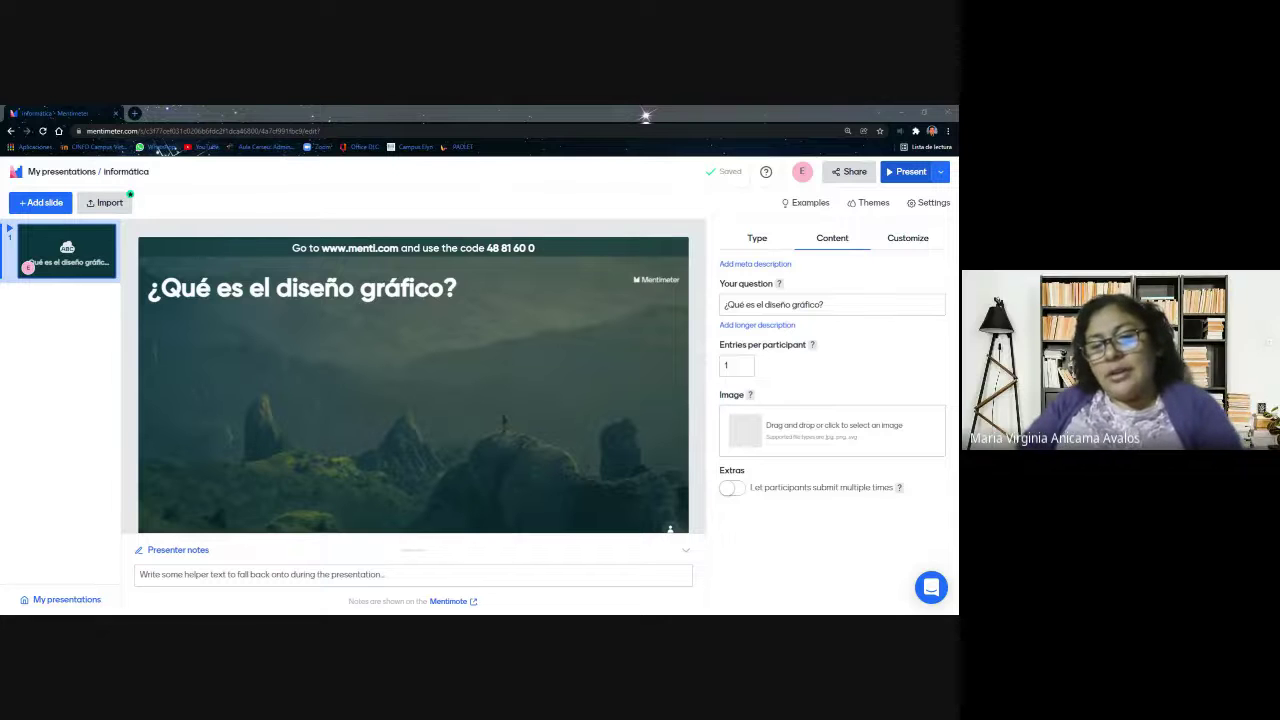
Step: Try the Greenhouse theme on the presentation and return it to the Explore theme
left_click(870, 203)
scroll(755, 304, "down", 2)
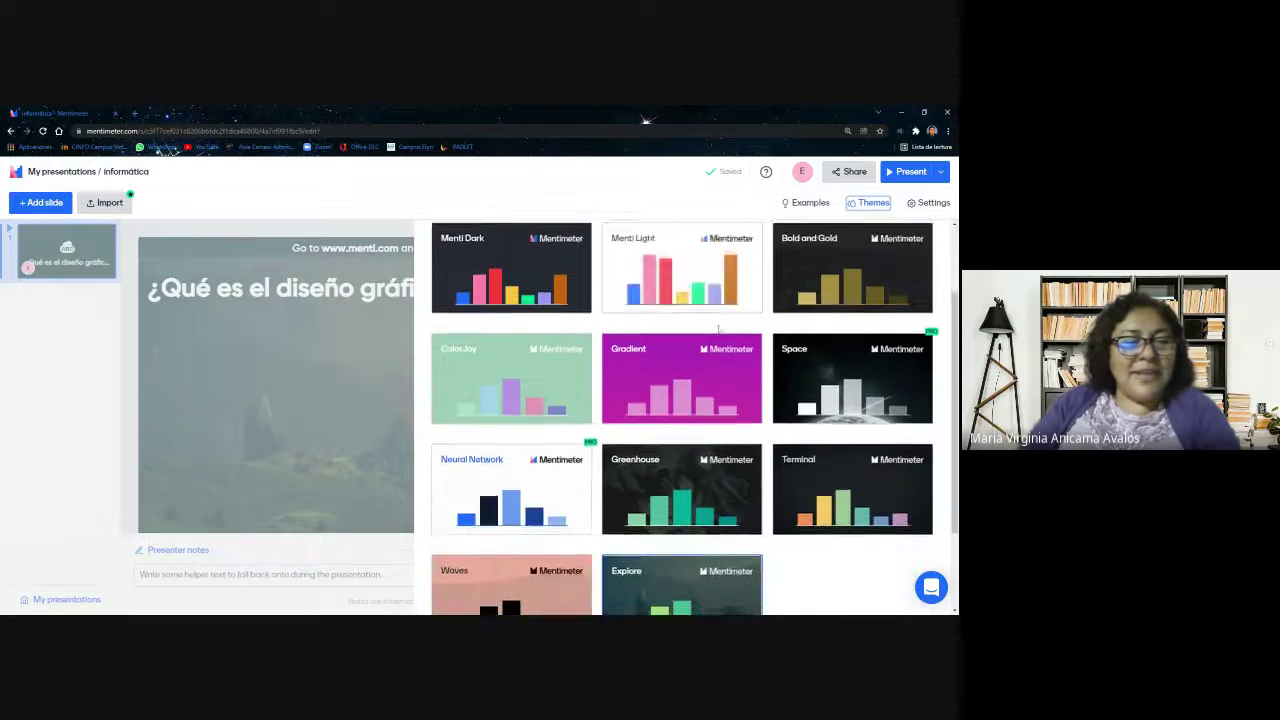
scroll(718, 329, "down", 1)
left_click(640, 400)
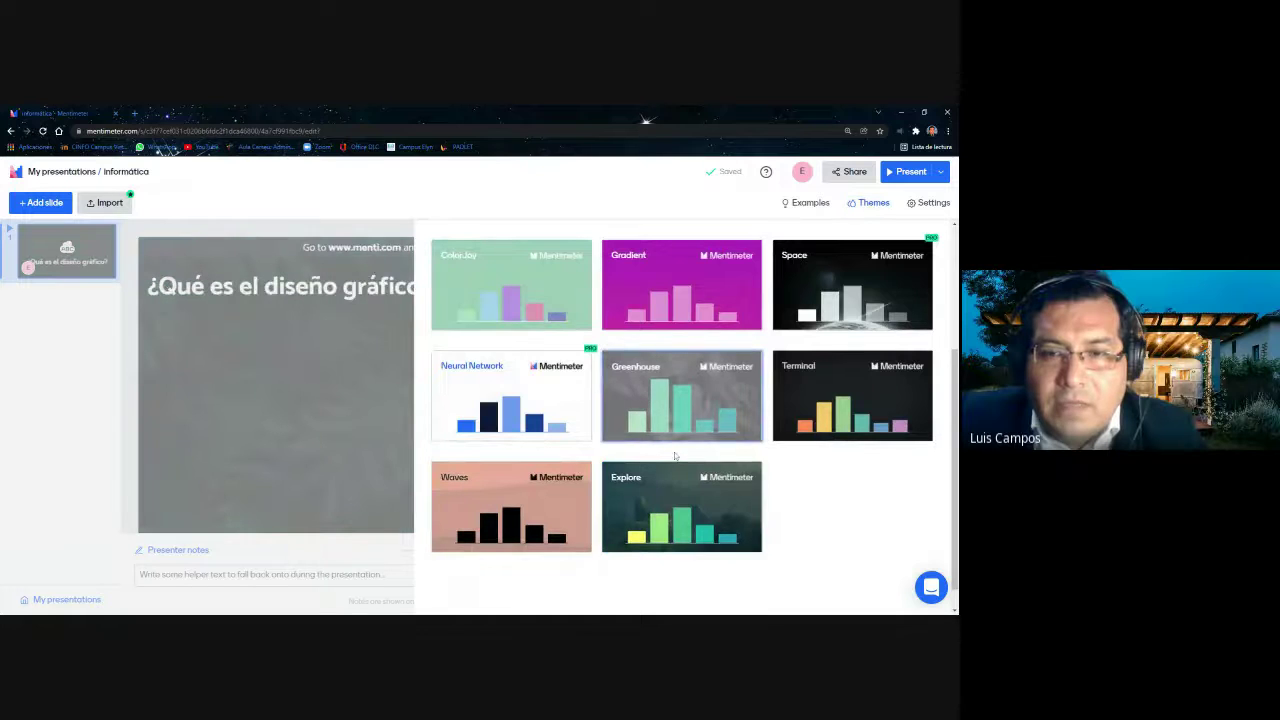
scroll(792, 355, "up", 3)
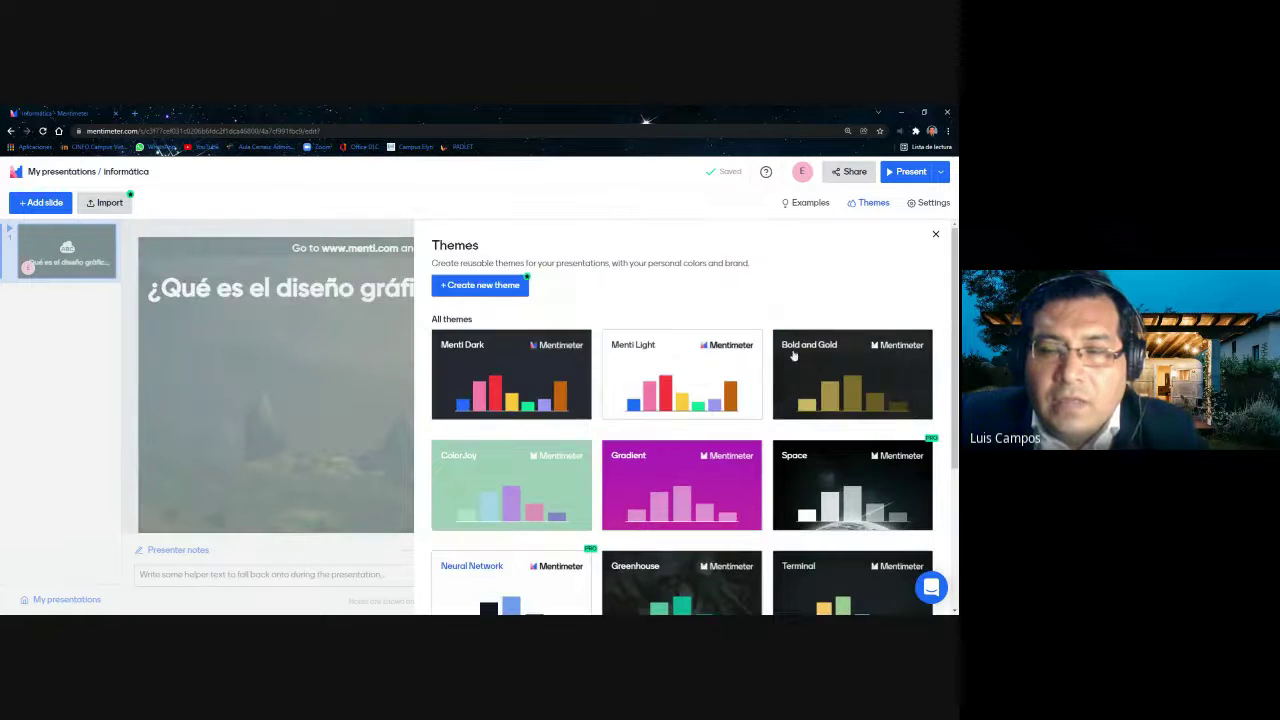
left_click(936, 236)
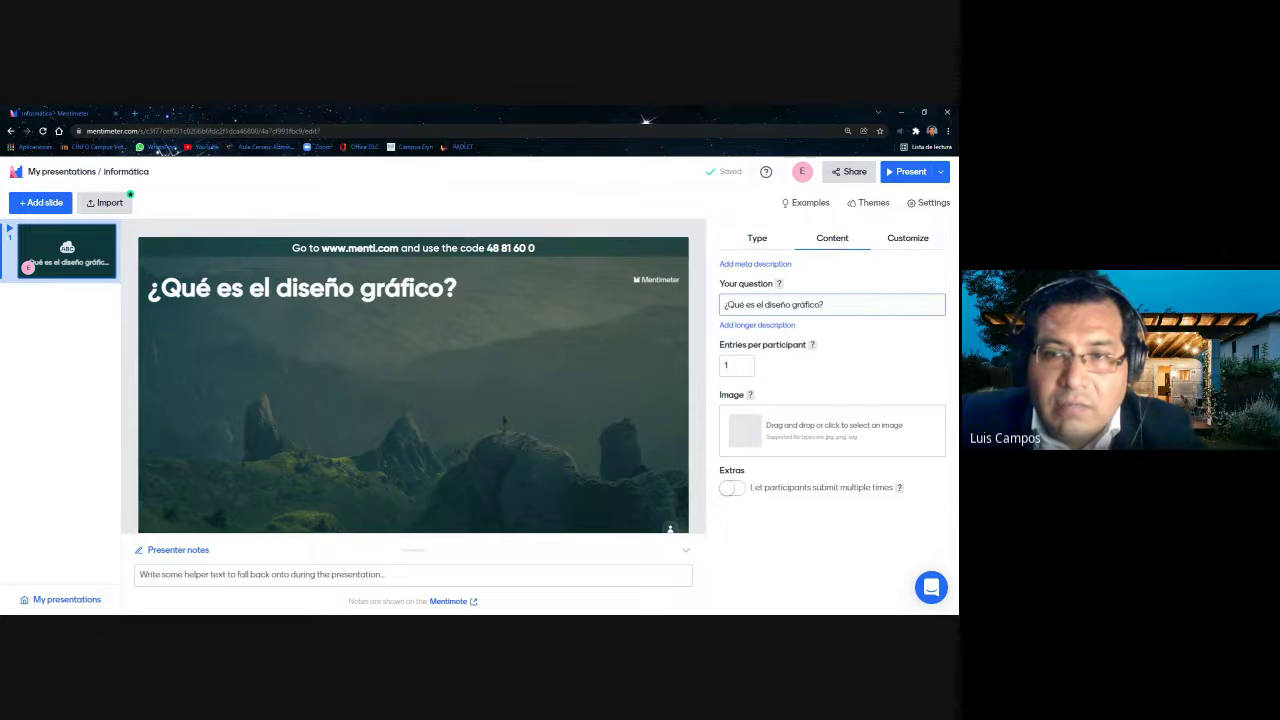
Step: Try a higher number of entries per participant and restore the value to 1
left_click(744, 366)
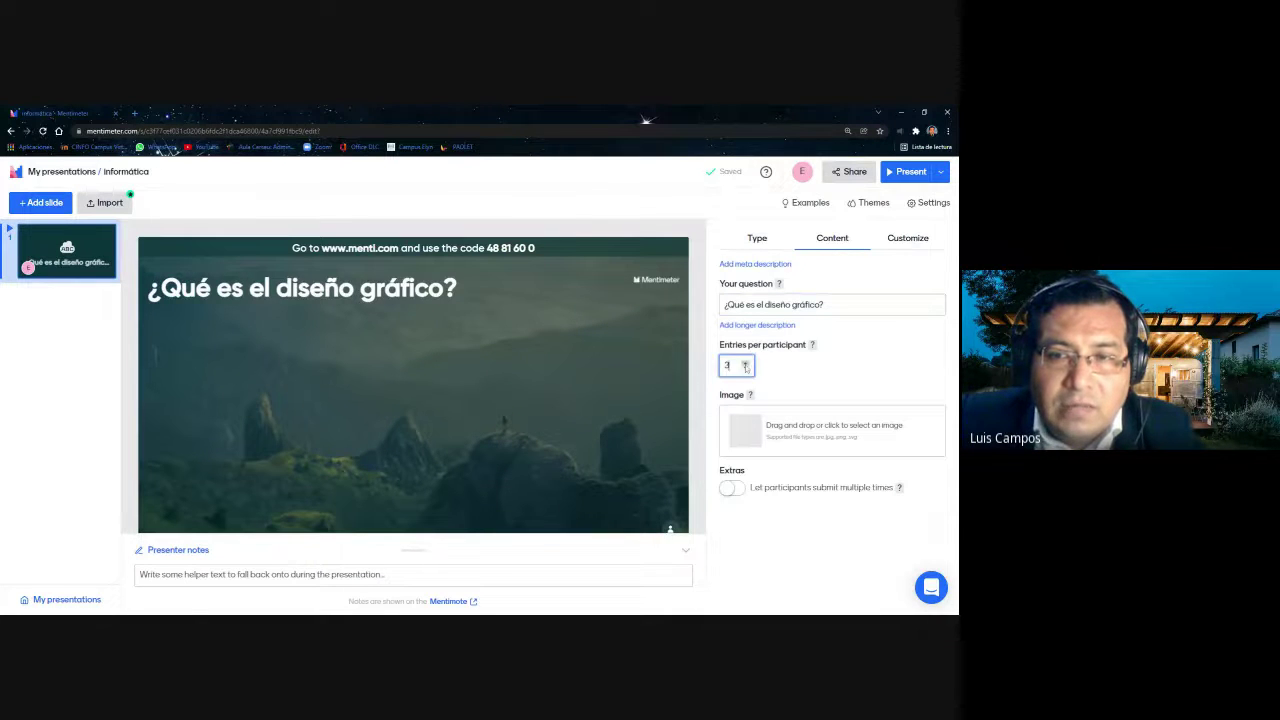
left_click(745, 369)
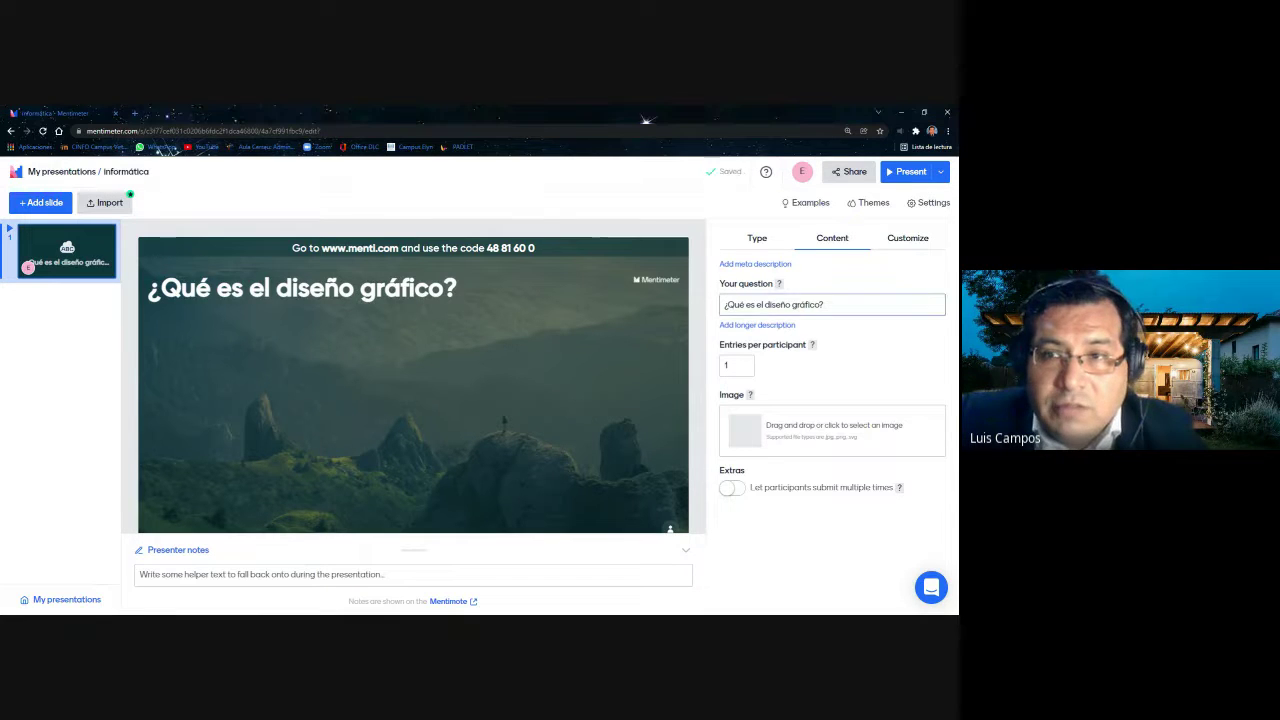
Step: Browse the theme gallery, try the Pro theme Space and the Menti Dark theme, and apply Bold and Gold to the presentation
left_click(872, 204)
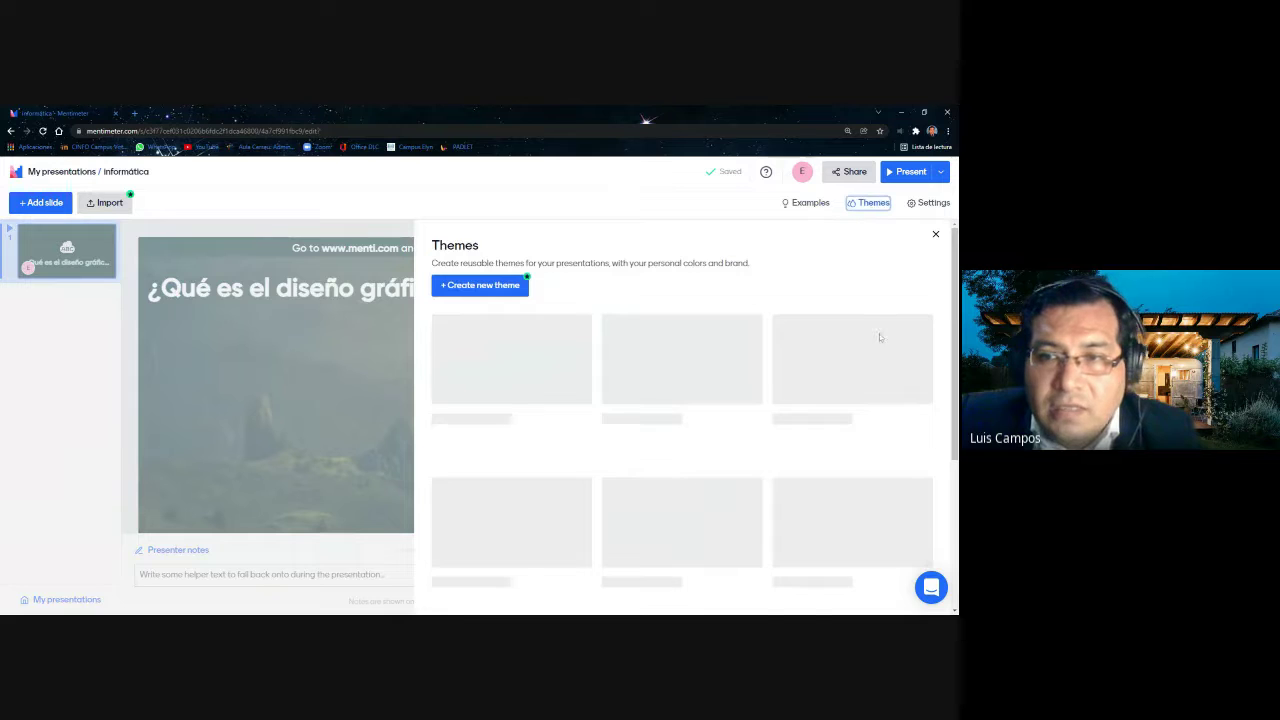
scroll(893, 368, "down", 2)
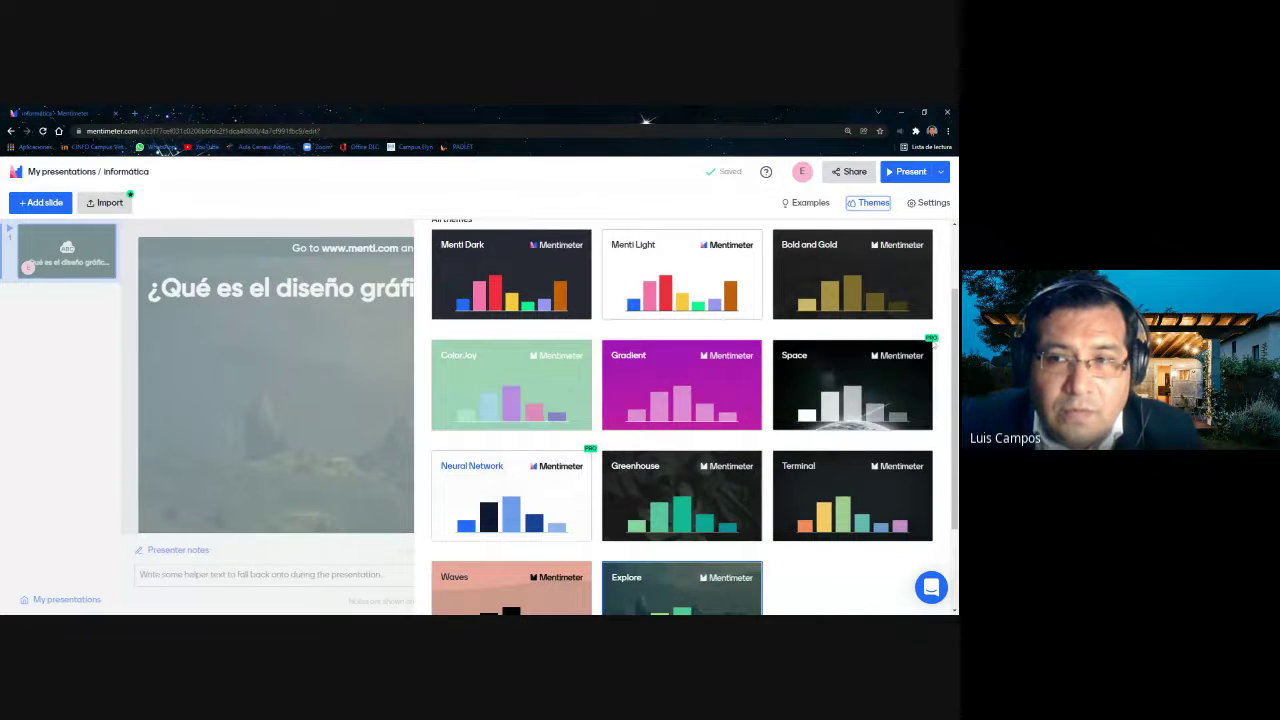
scroll(932, 318, "down", 1)
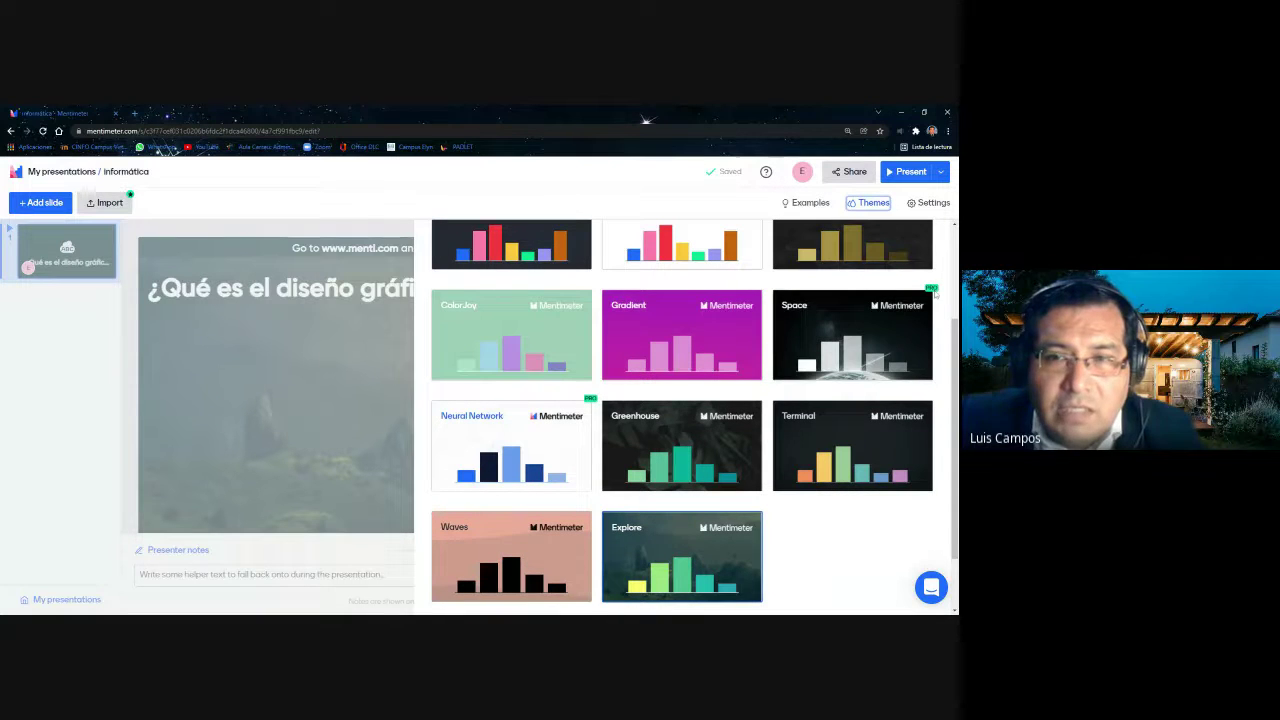
left_click(847, 328)
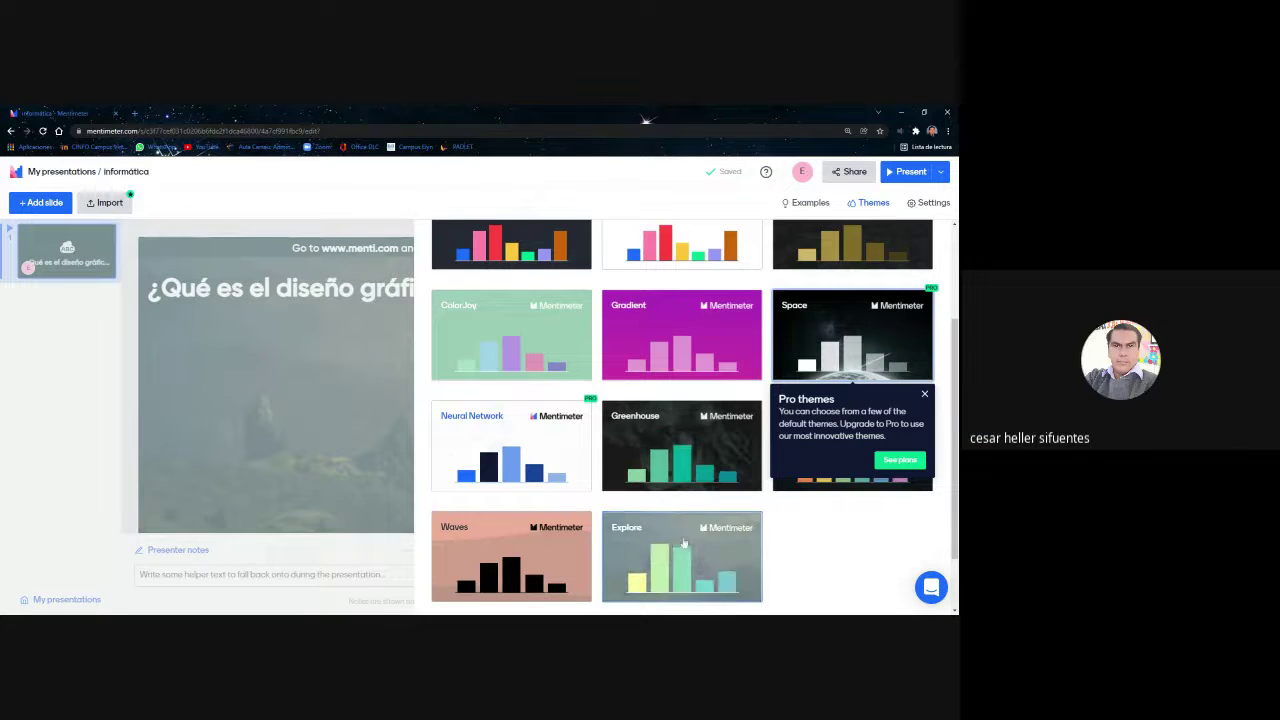
scroll(661, 524, "up", 3)
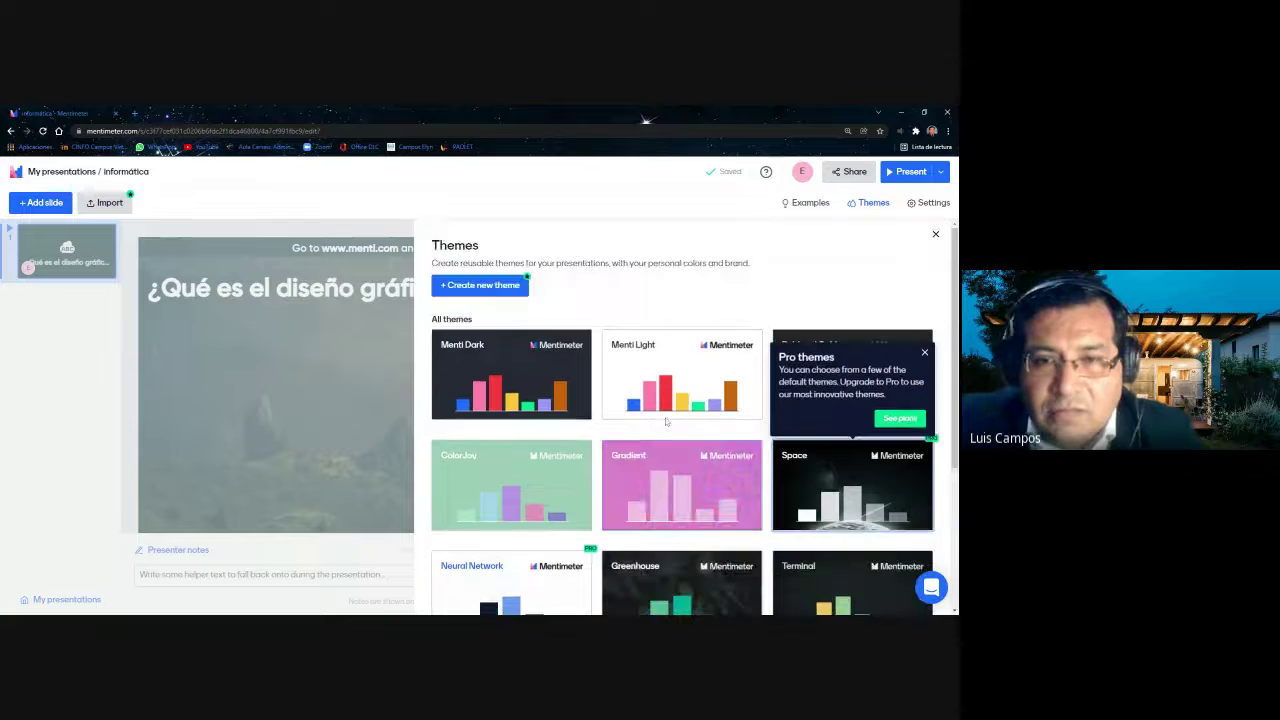
scroll(843, 260, "down", 3)
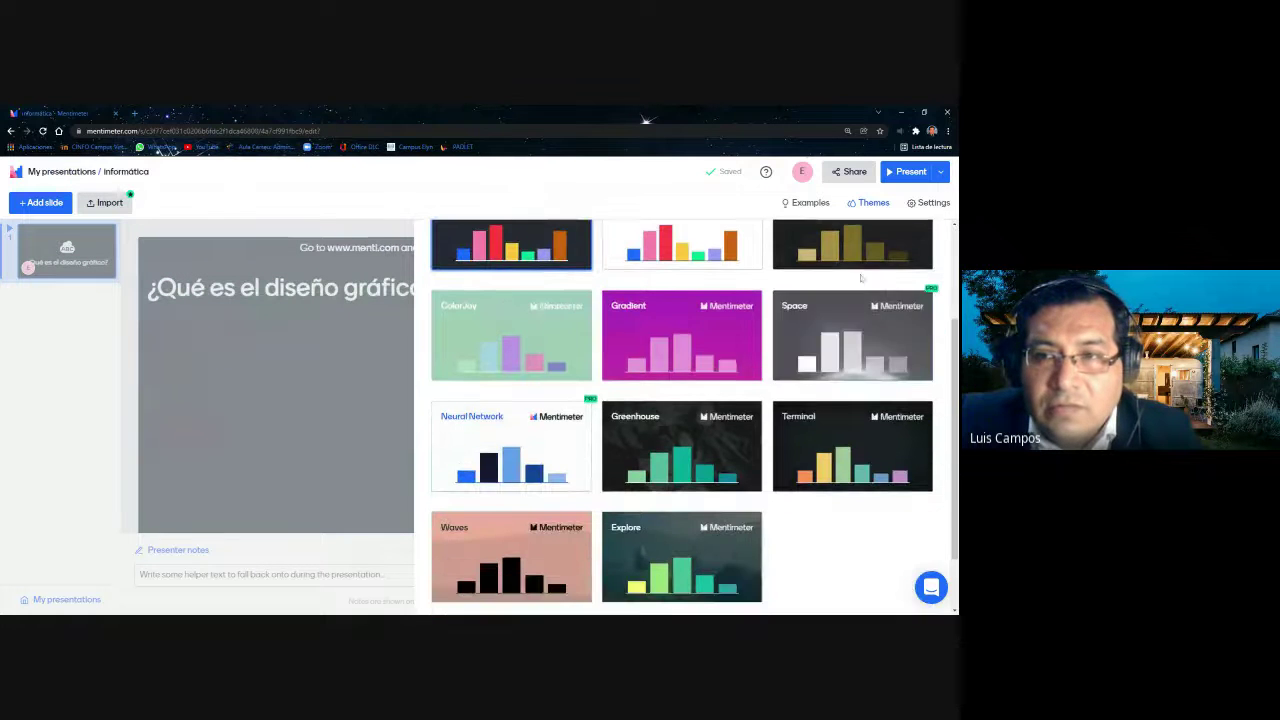
left_click(843, 254)
scroll(843, 254, "up", 3)
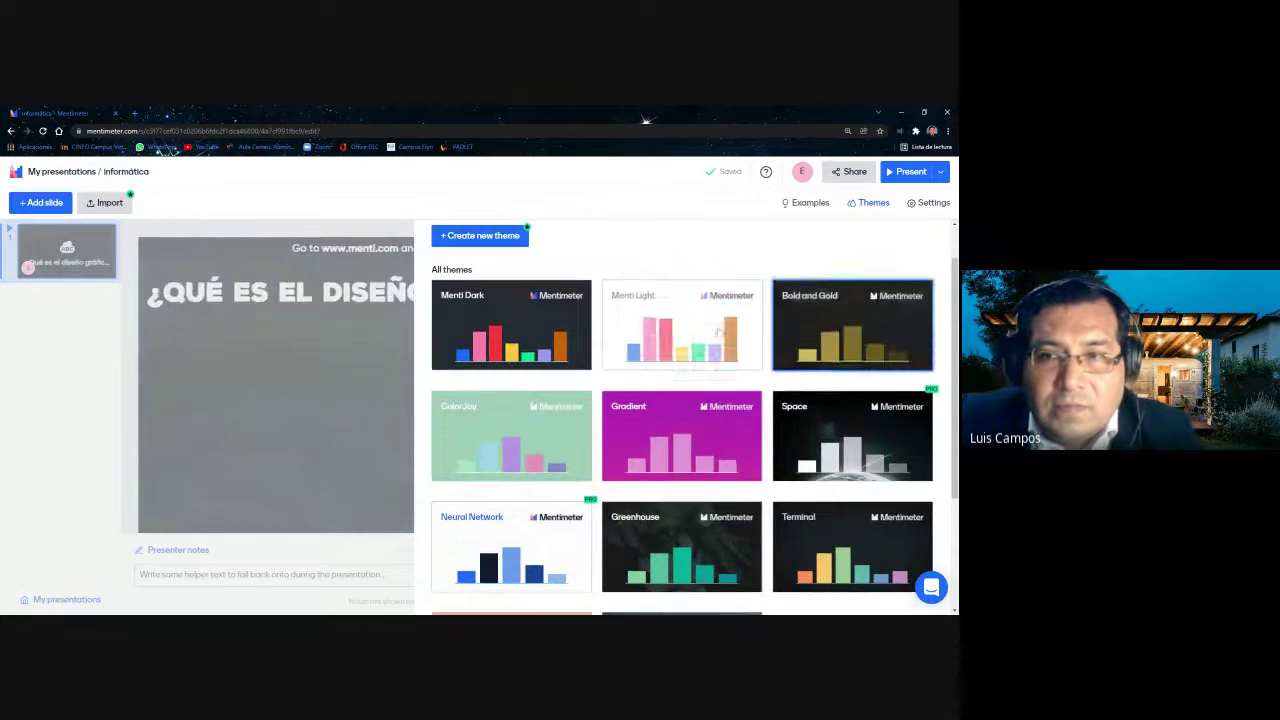
left_click(935, 235)
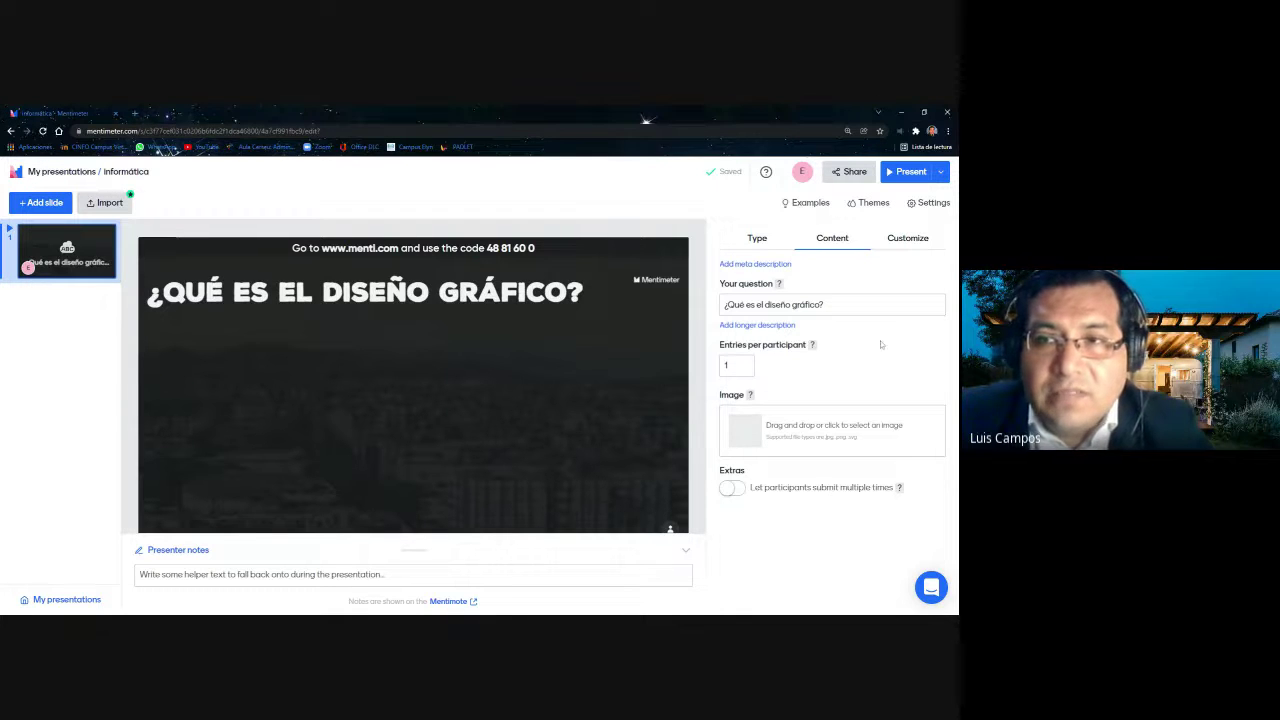
Step: Apply the Waves theme to the presentation and close the theme gallery
left_click(871, 204)
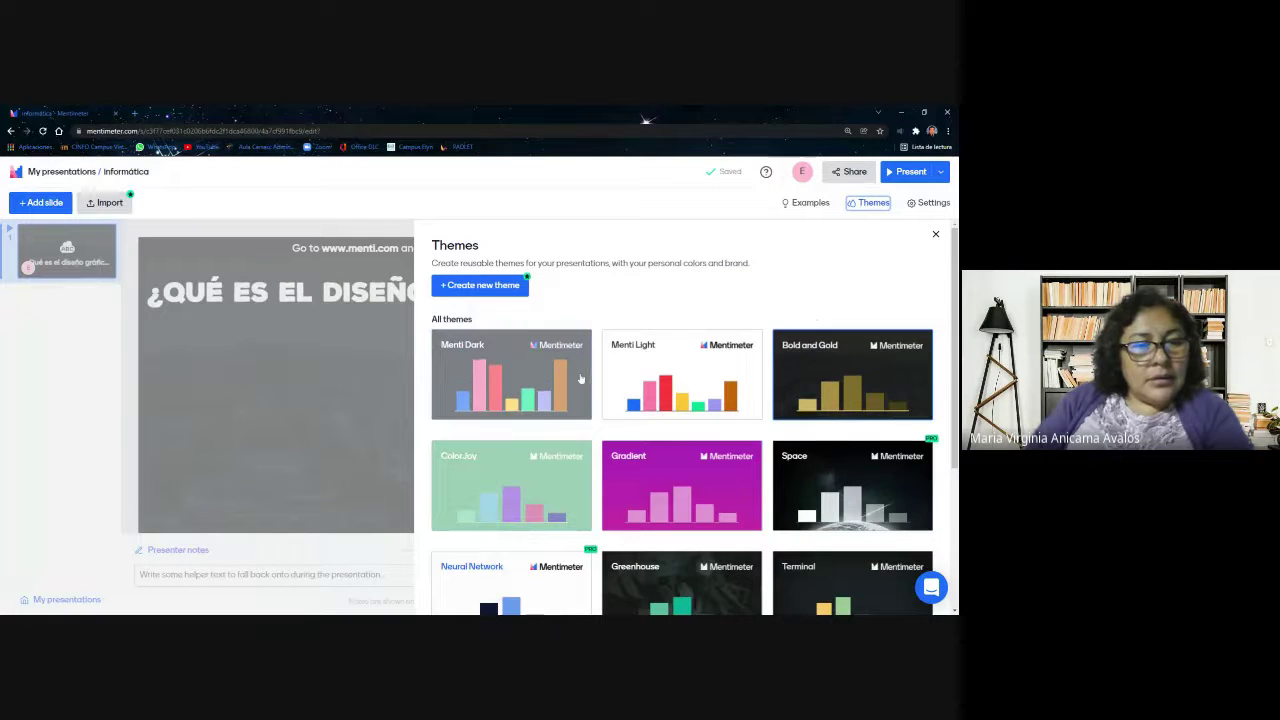
scroll(580, 372, "down", 3)
scroll(580, 378, "down", 2)
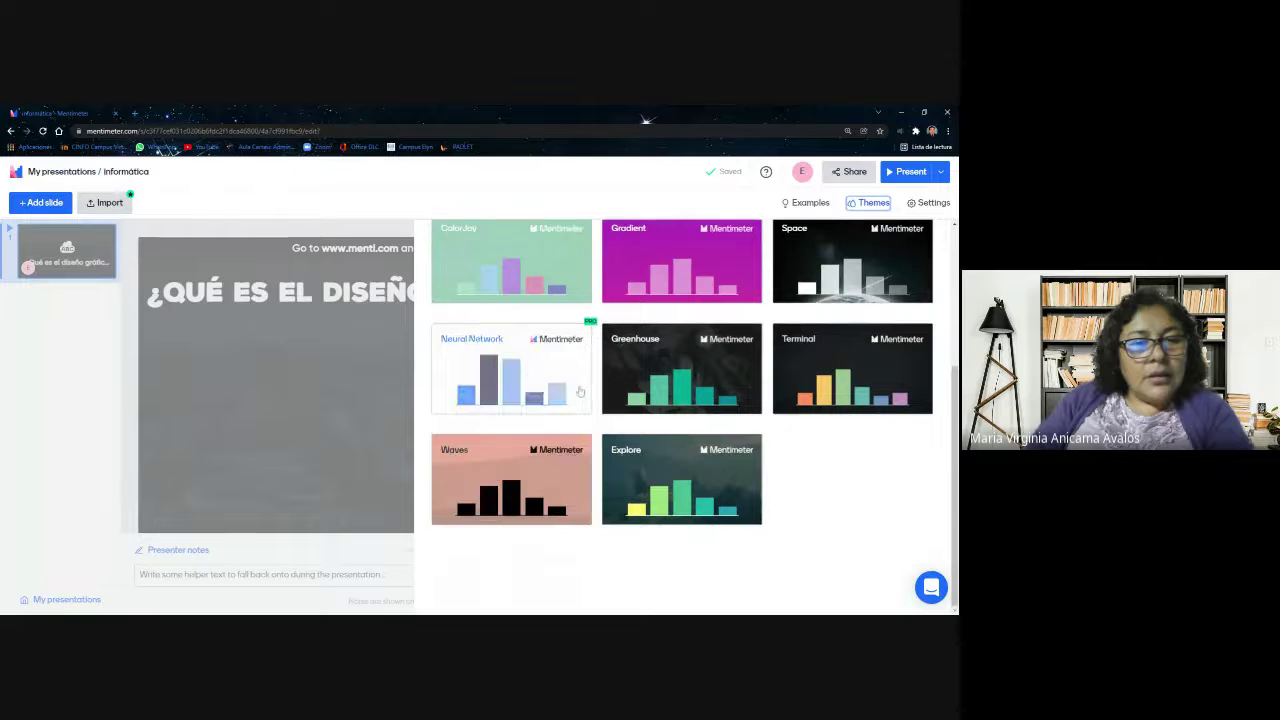
left_click(553, 478)
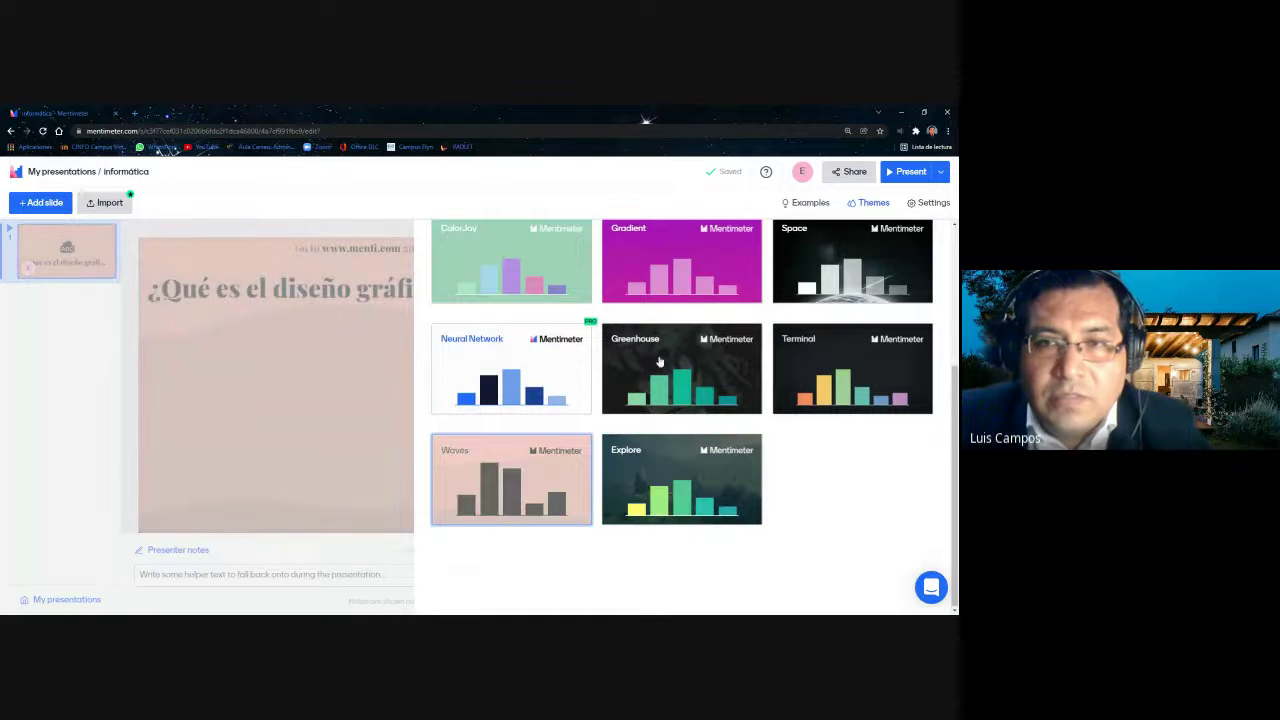
scroll(945, 265, "up", 1)
scroll(945, 265, "up", 5)
left_click(938, 235)
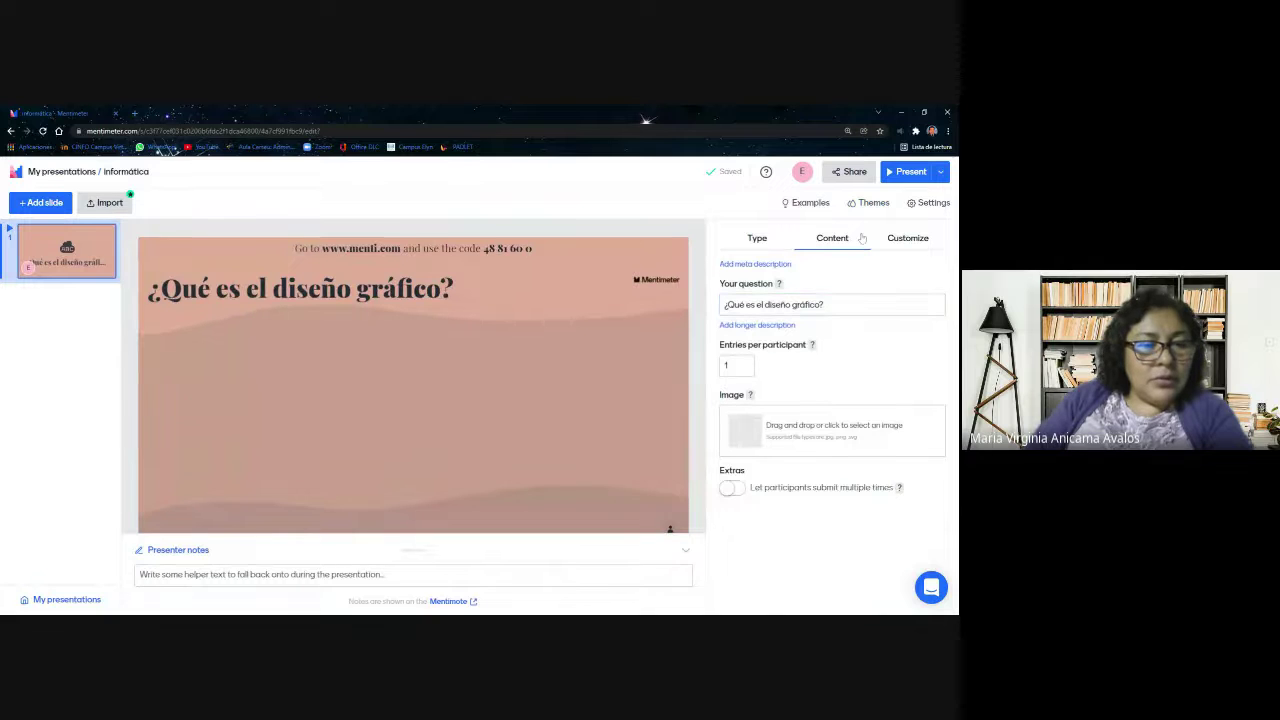
Step: Switch the presentation back to the Explore theme and close the theme gallery
left_click(871, 203)
scroll(708, 471, "down", 1)
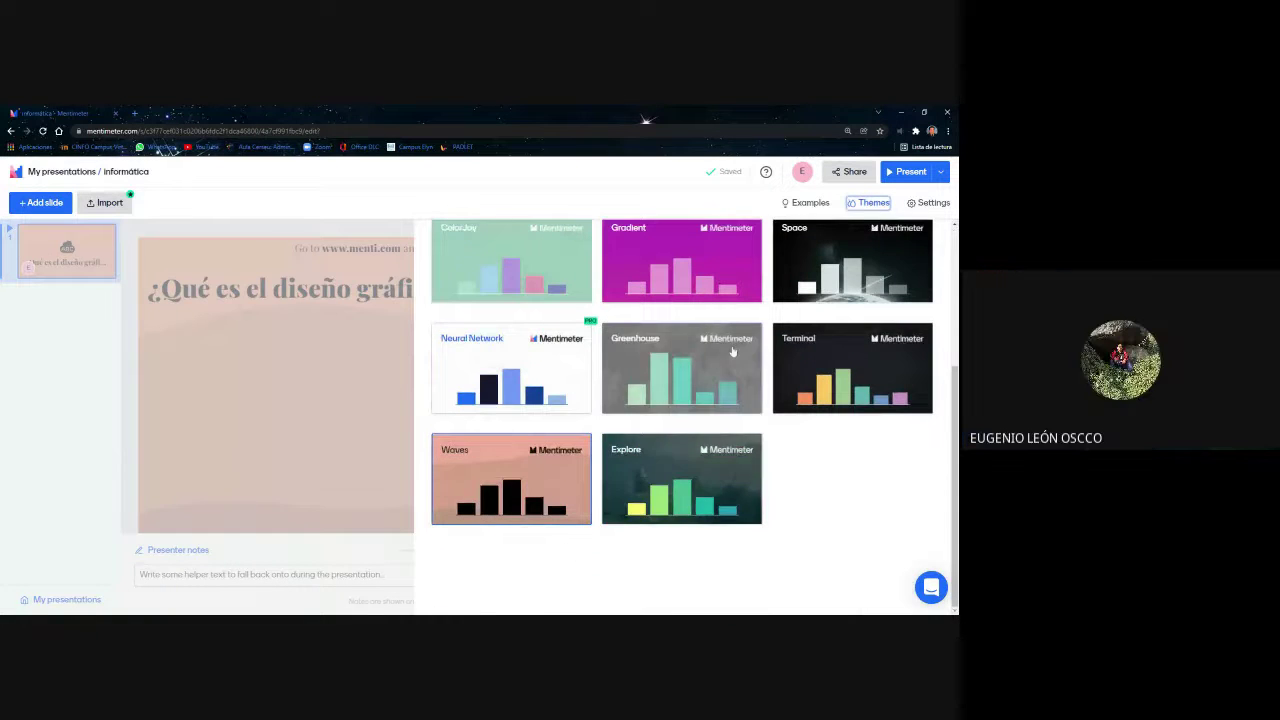
left_click(708, 477)
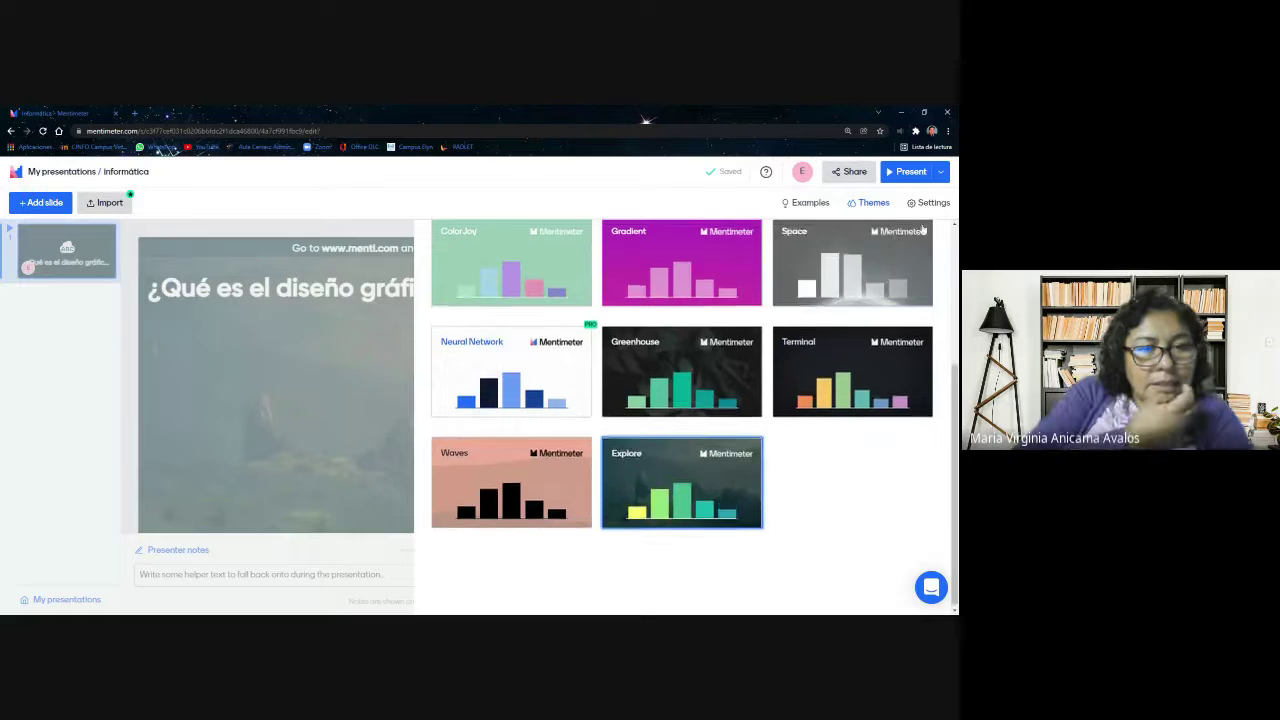
scroll(923, 229, "up", 5)
left_click(935, 232)
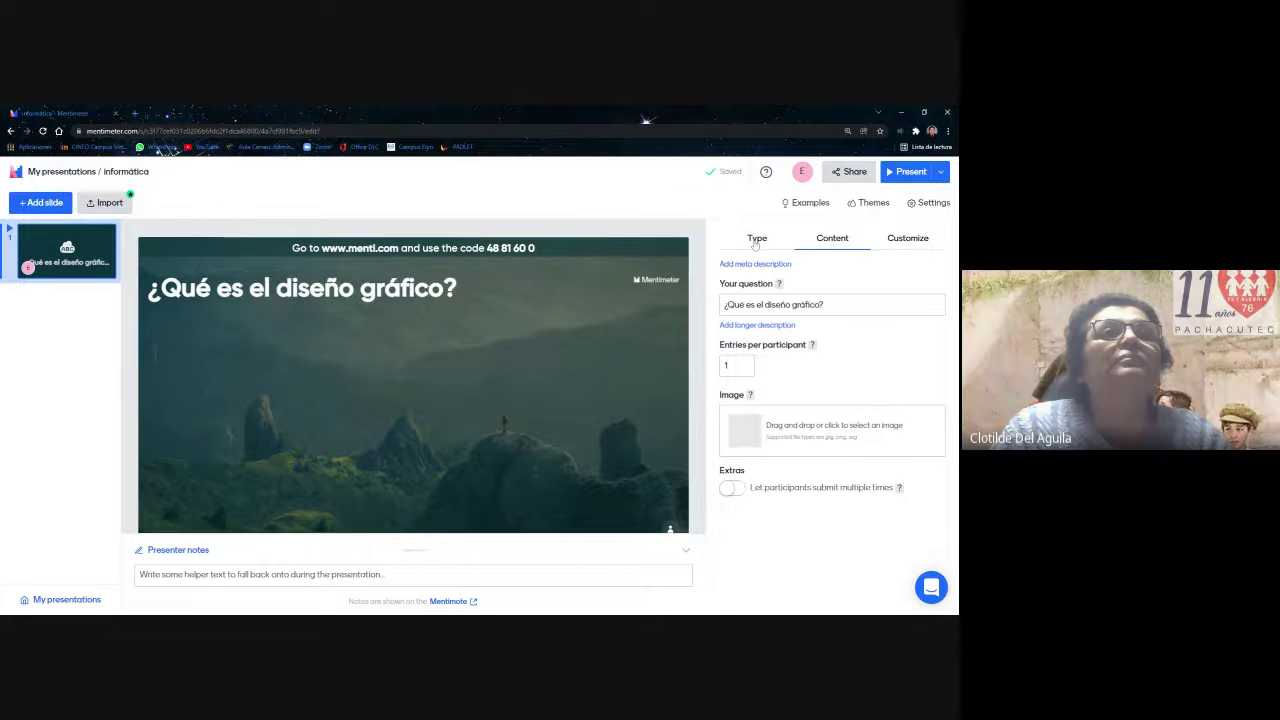
Step: Vary the entries per participant on the Word Cloud slide and return the value to 1
left_click(788, 241)
left_click(836, 237)
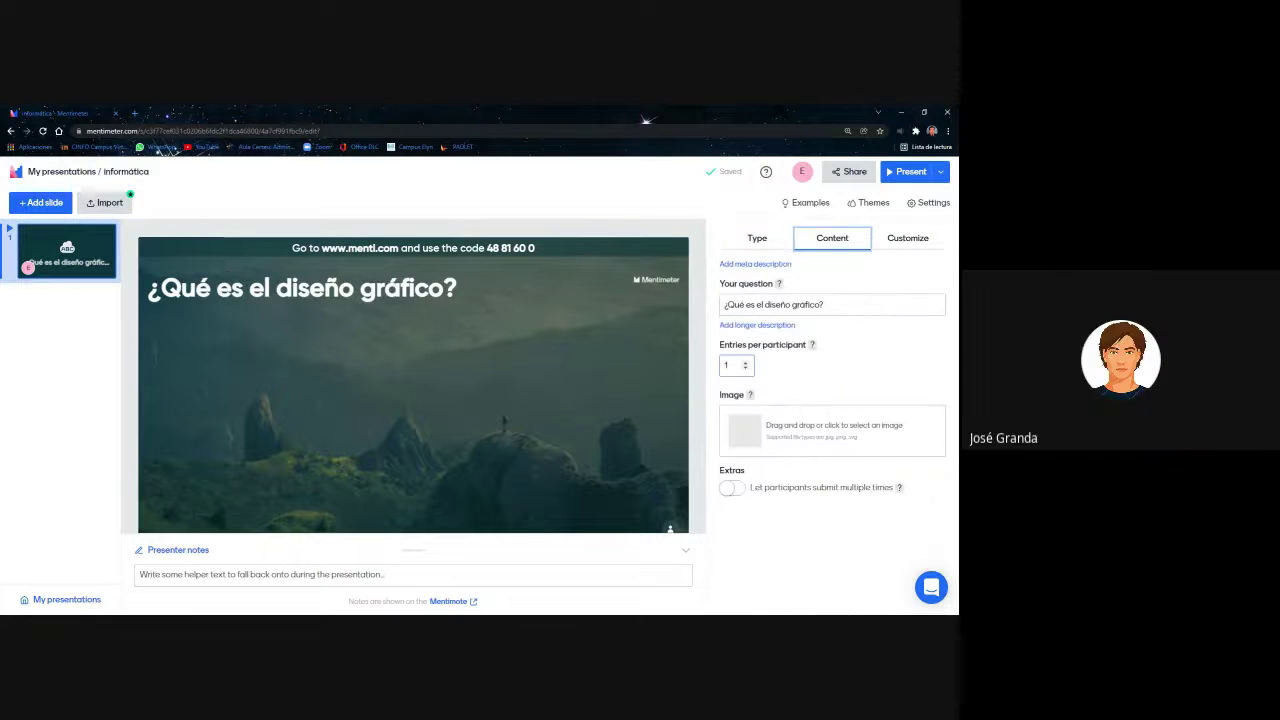
left_click_drag(719, 344, 779, 348)
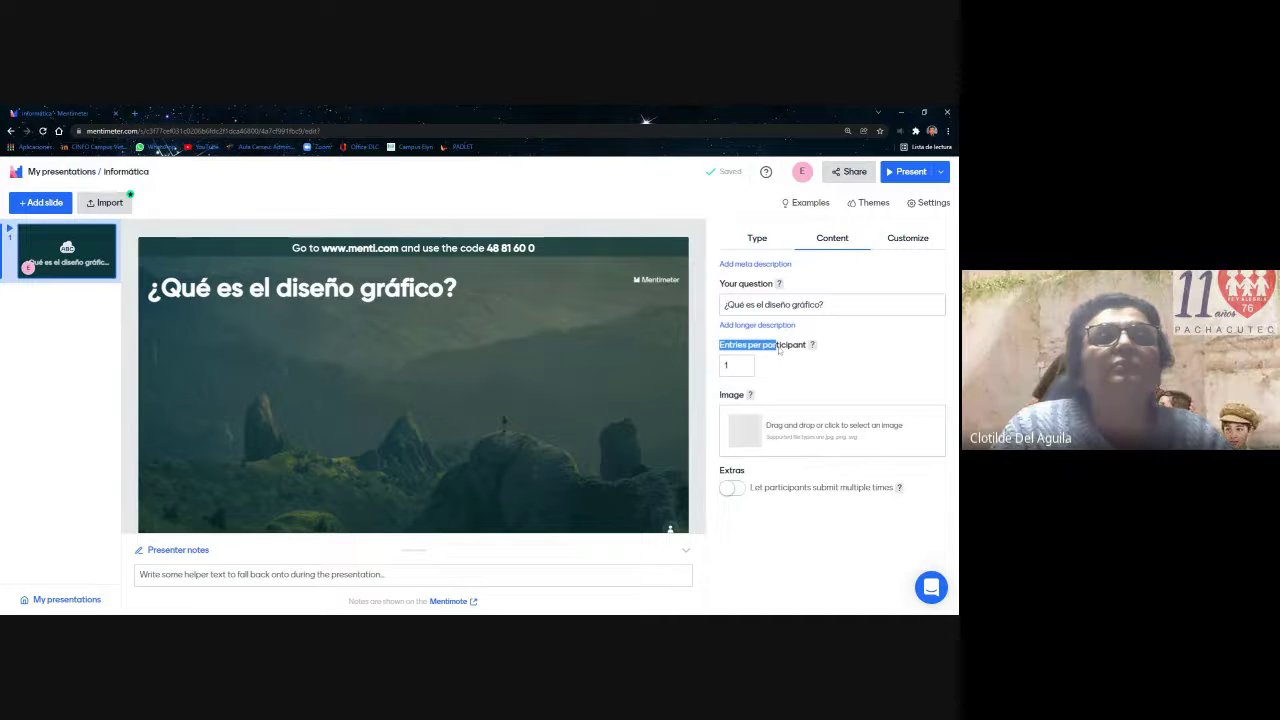
left_click(792, 361)
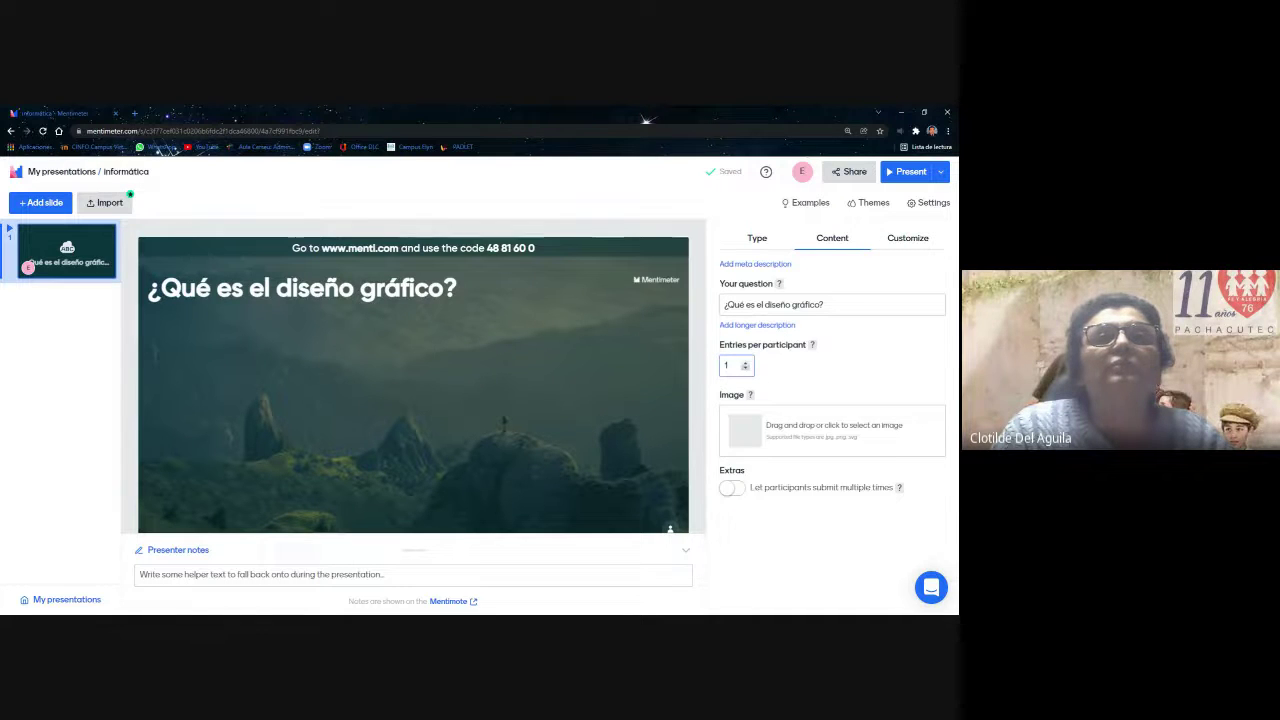
left_click(745, 368)
left_click(745, 362)
left_click(745, 362)
left_click(745, 369)
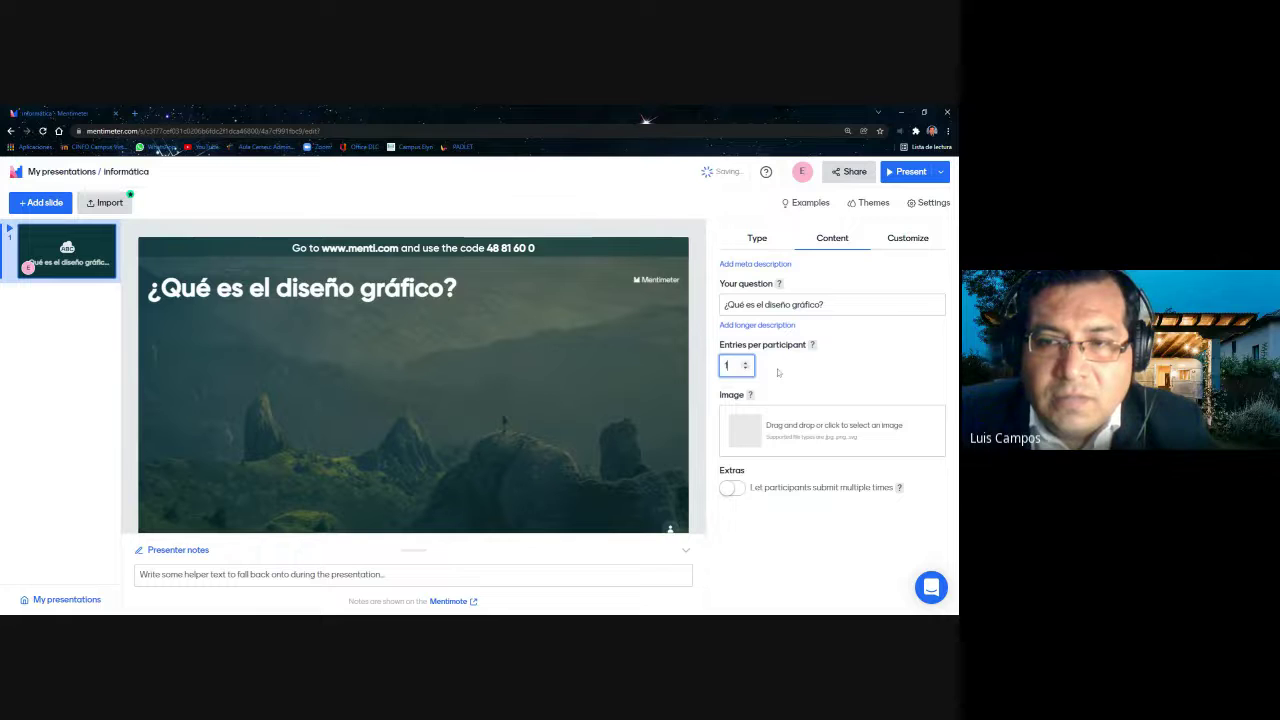
left_click(859, 357)
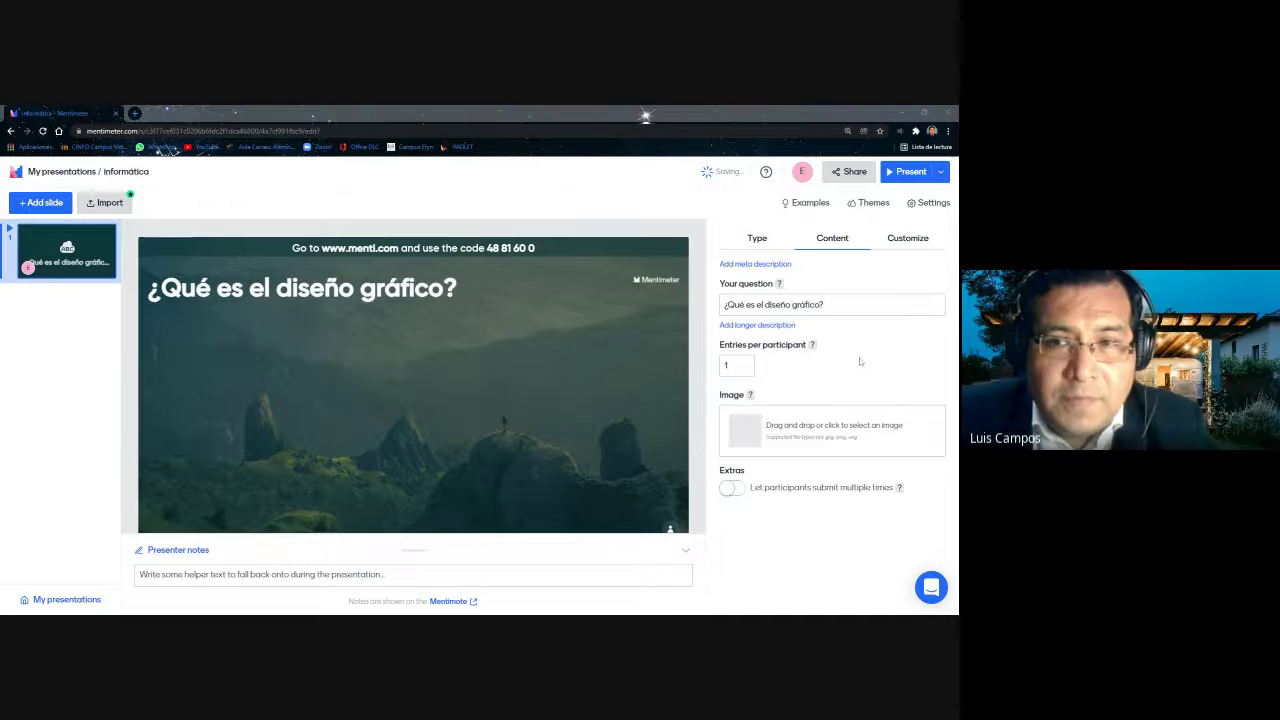
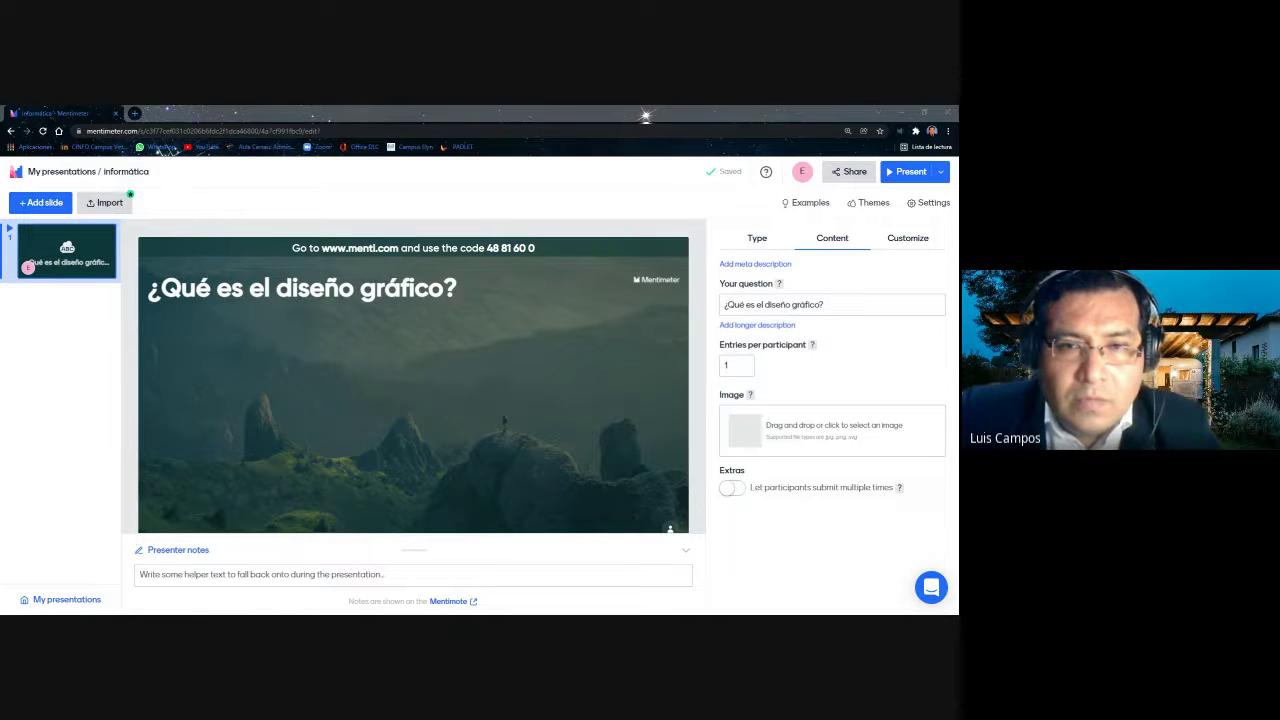
Step: Review the available question types and return to the slide's content settings
left_click(767, 238)
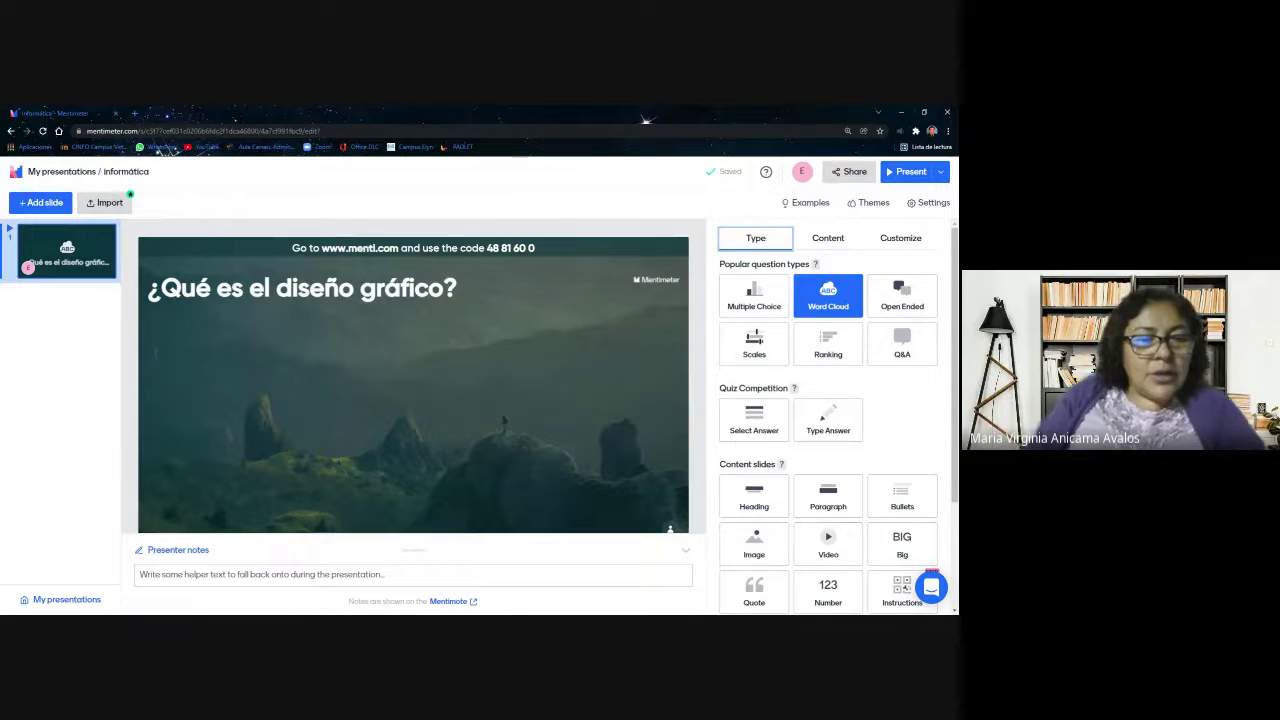
left_click(818, 240)
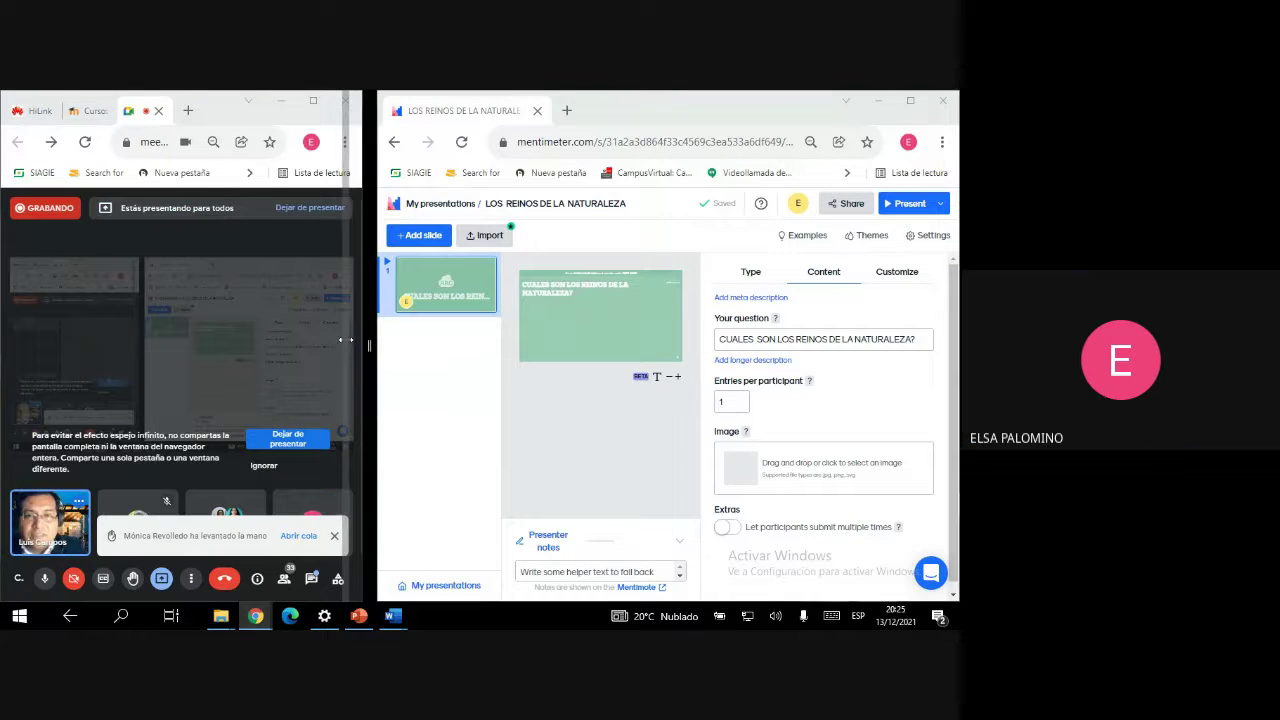
Step: Mute the microphone in the Google Meet call and stop presenting the screen
left_click(44, 578)
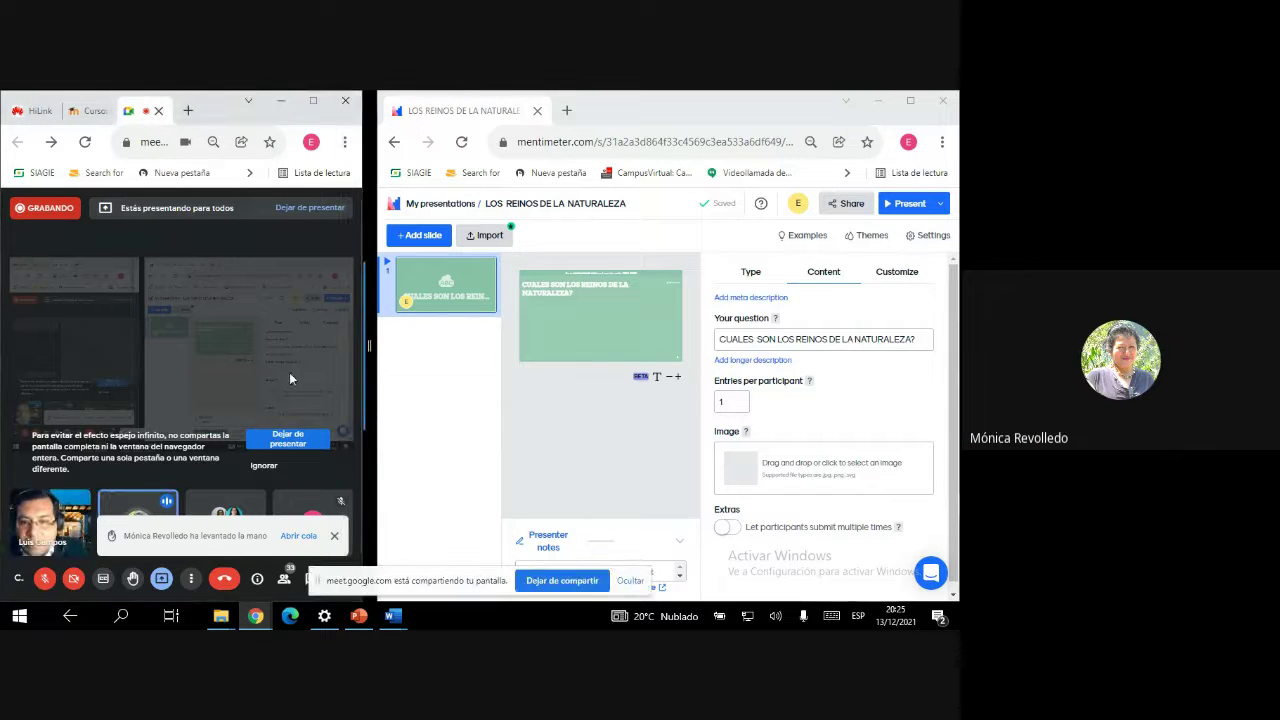
left_click(289, 440)
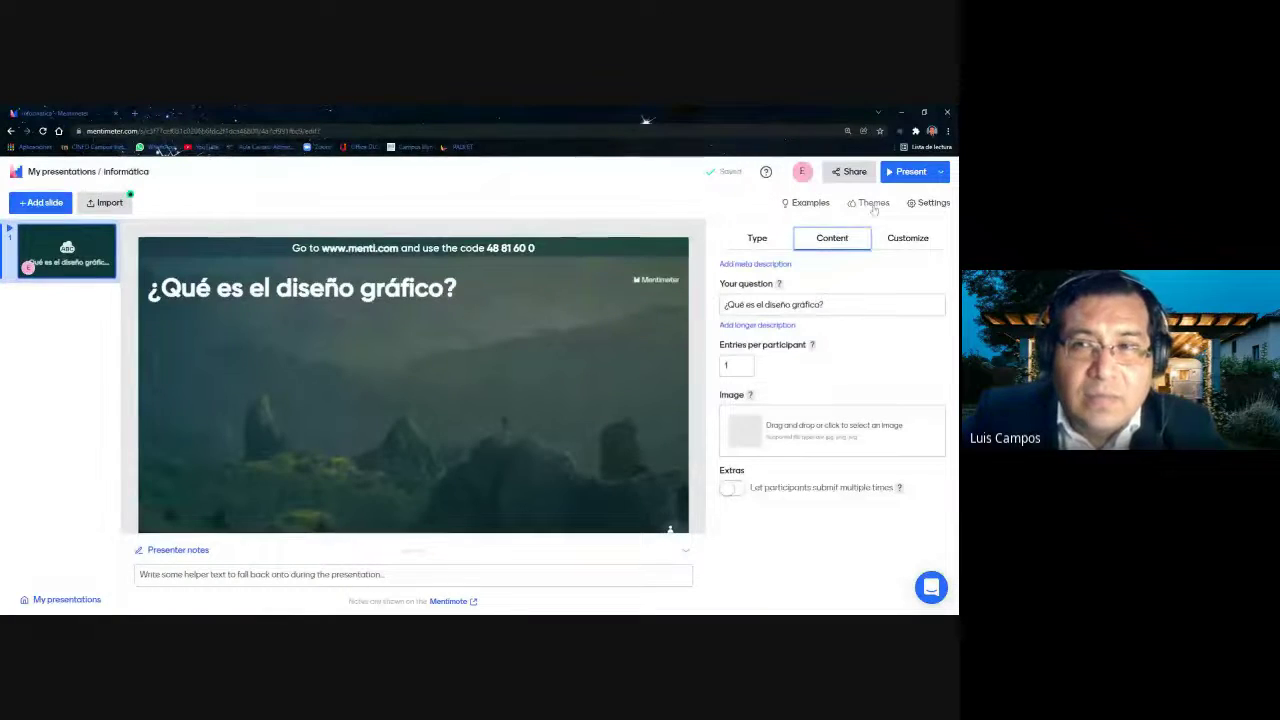
Step: Try the Waves theme, apply the Terminal theme to the presentation and close the theme gallery
left_click(873, 204)
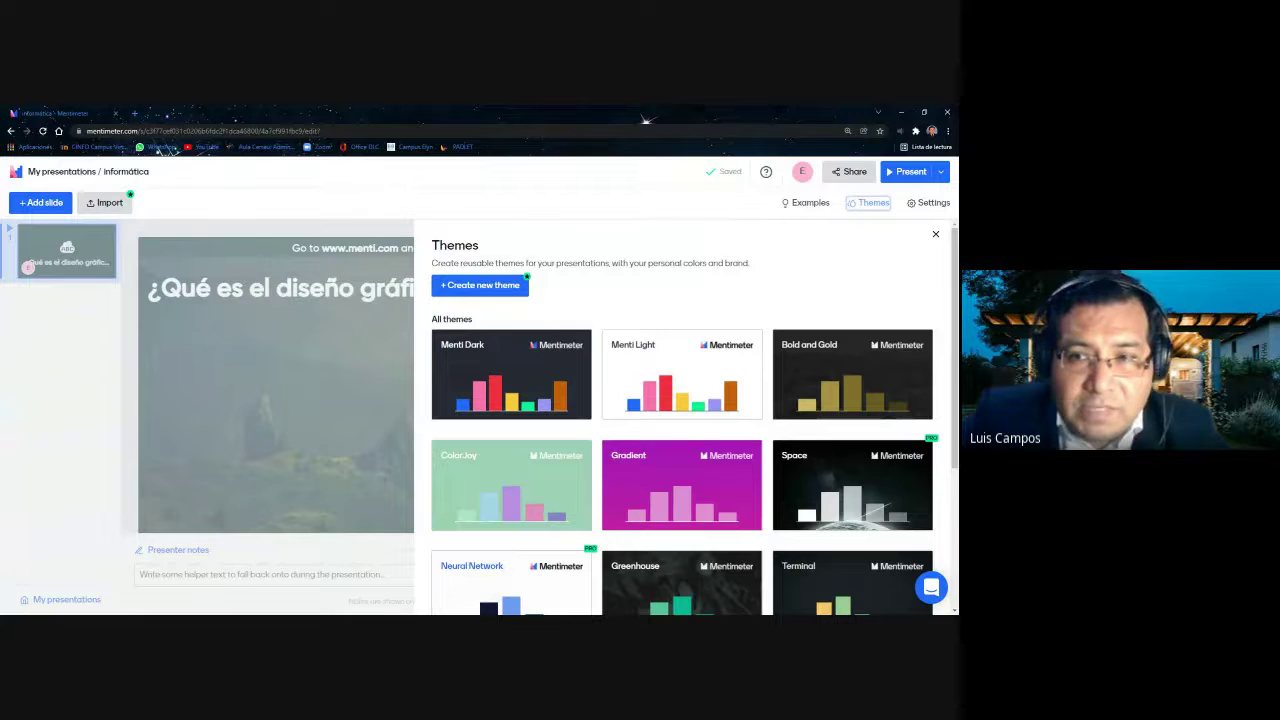
scroll(852, 290, "down", 1)
scroll(852, 293, "down", 1)
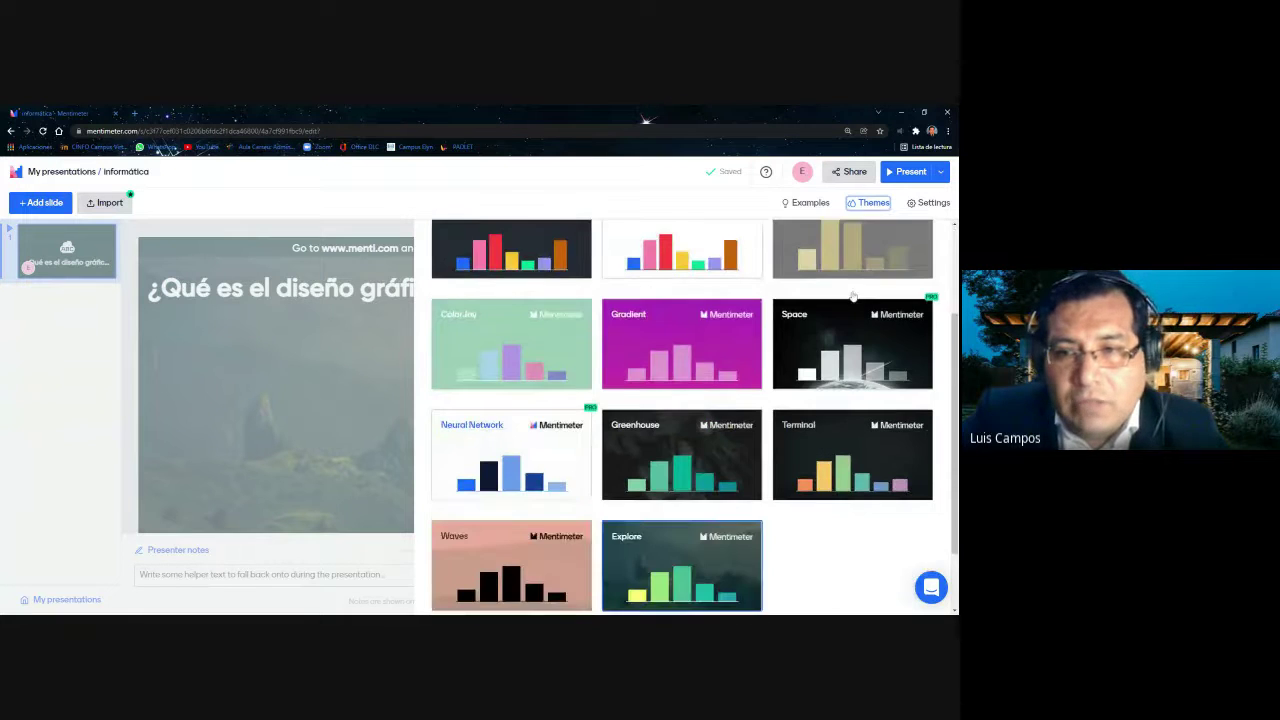
scroll(852, 296, "down", 1)
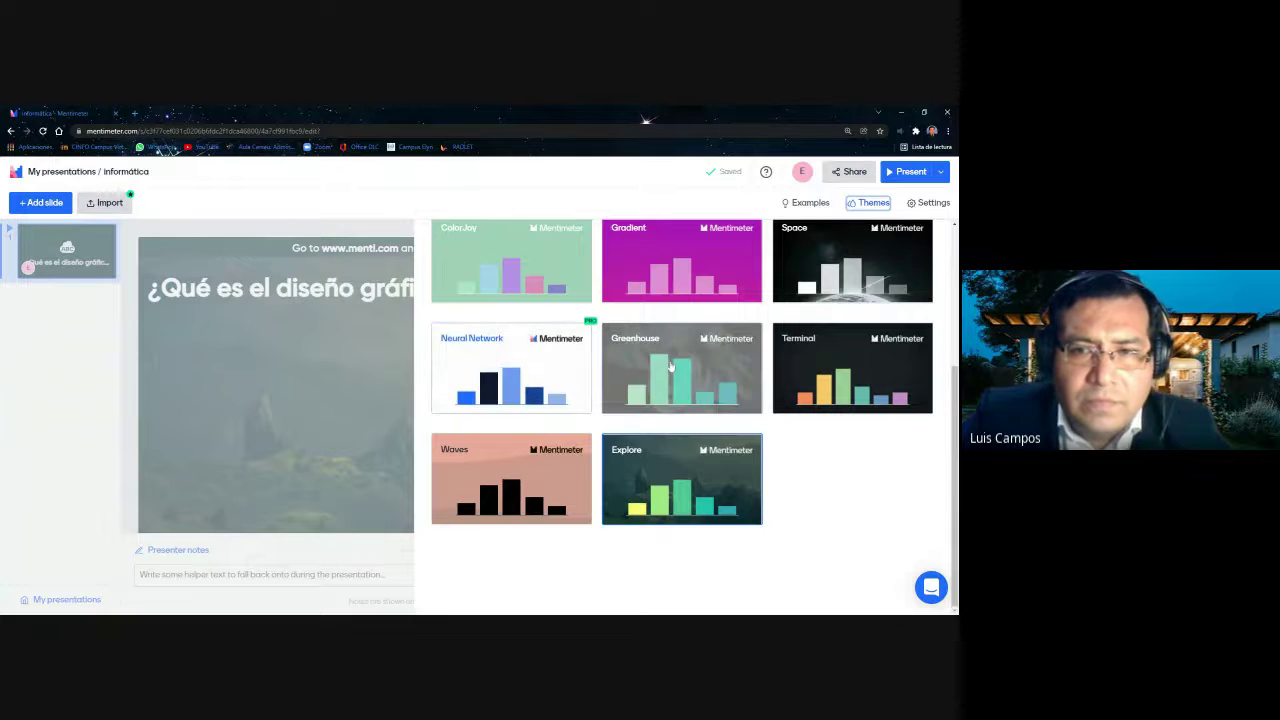
left_click(571, 484)
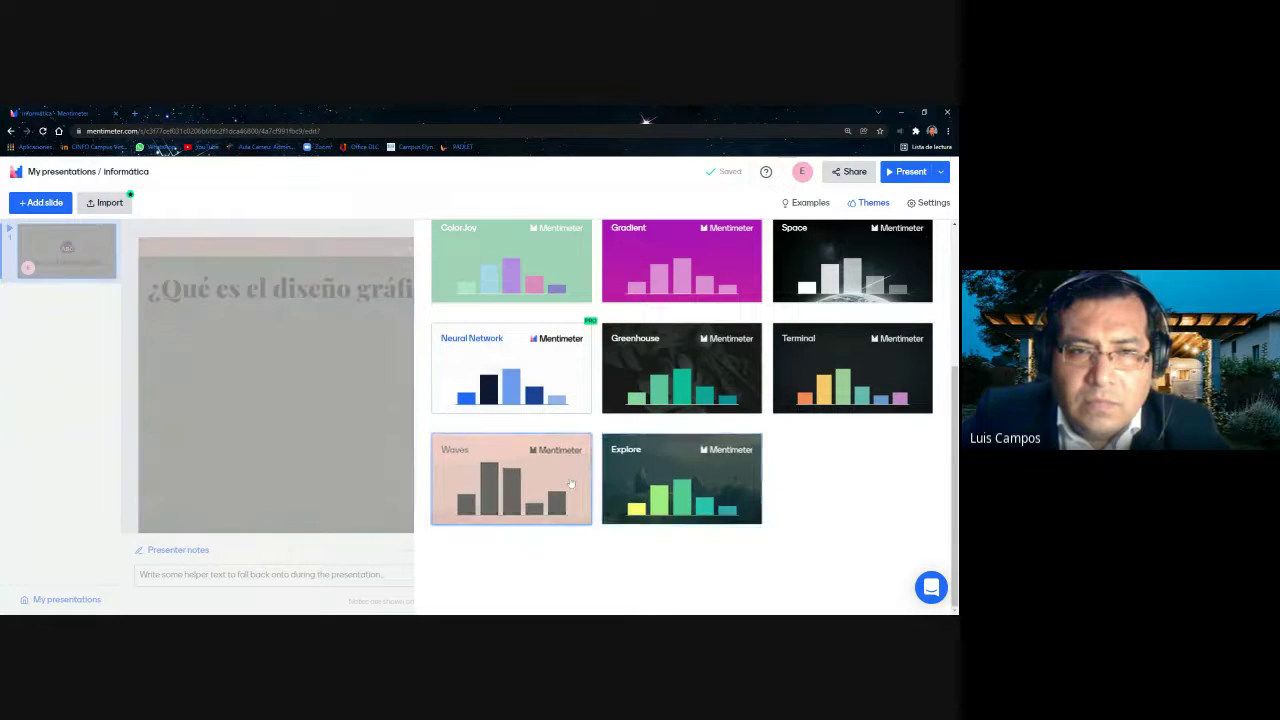
left_click(852, 368)
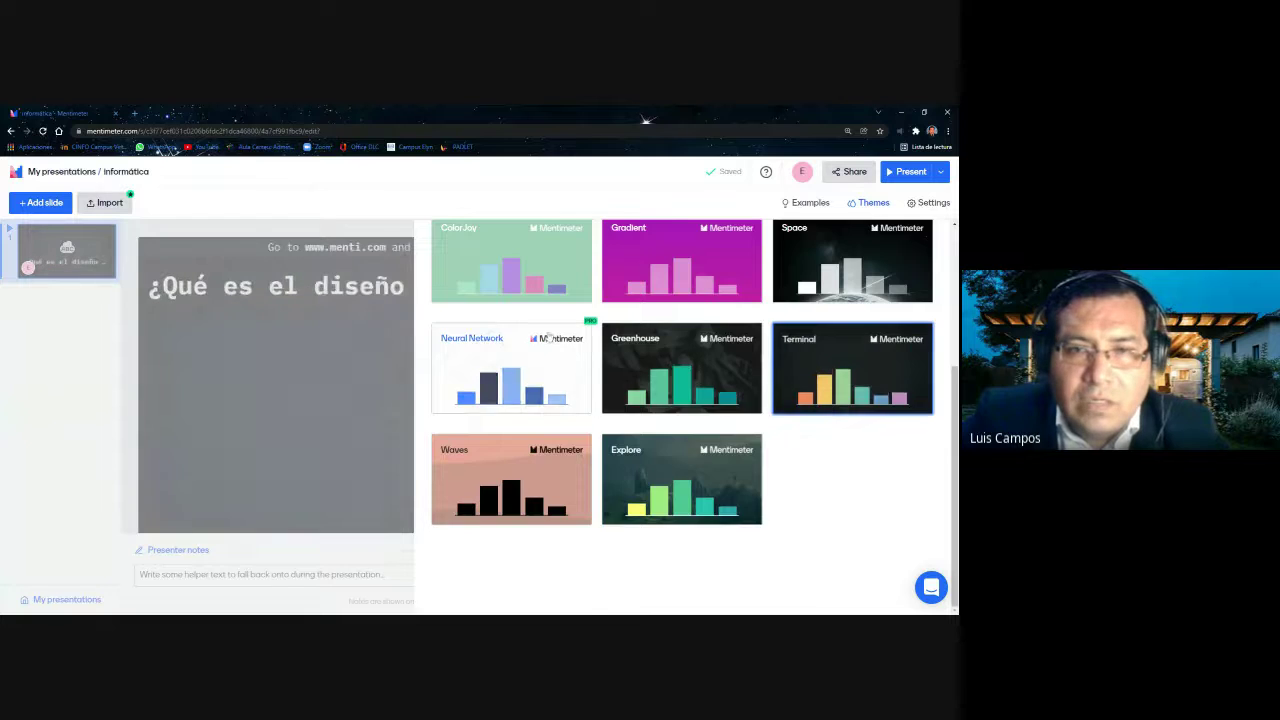
scroll(548, 338, "up", 3)
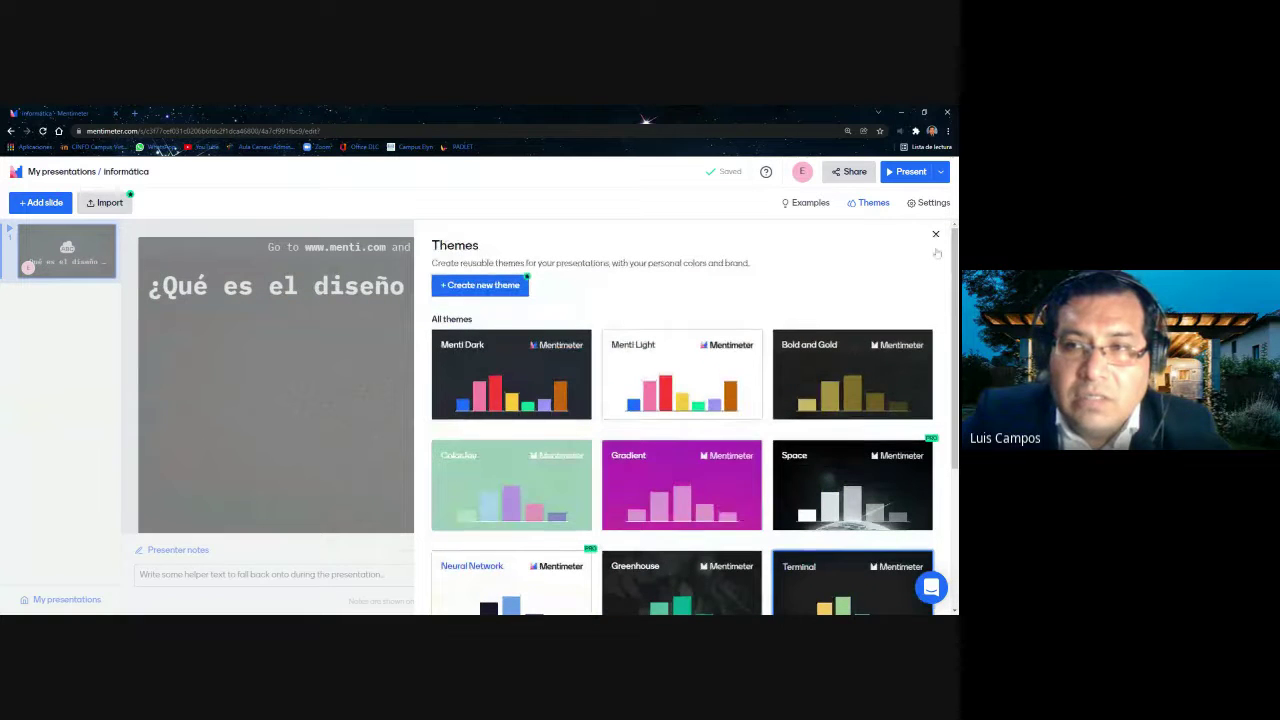
left_click(936, 235)
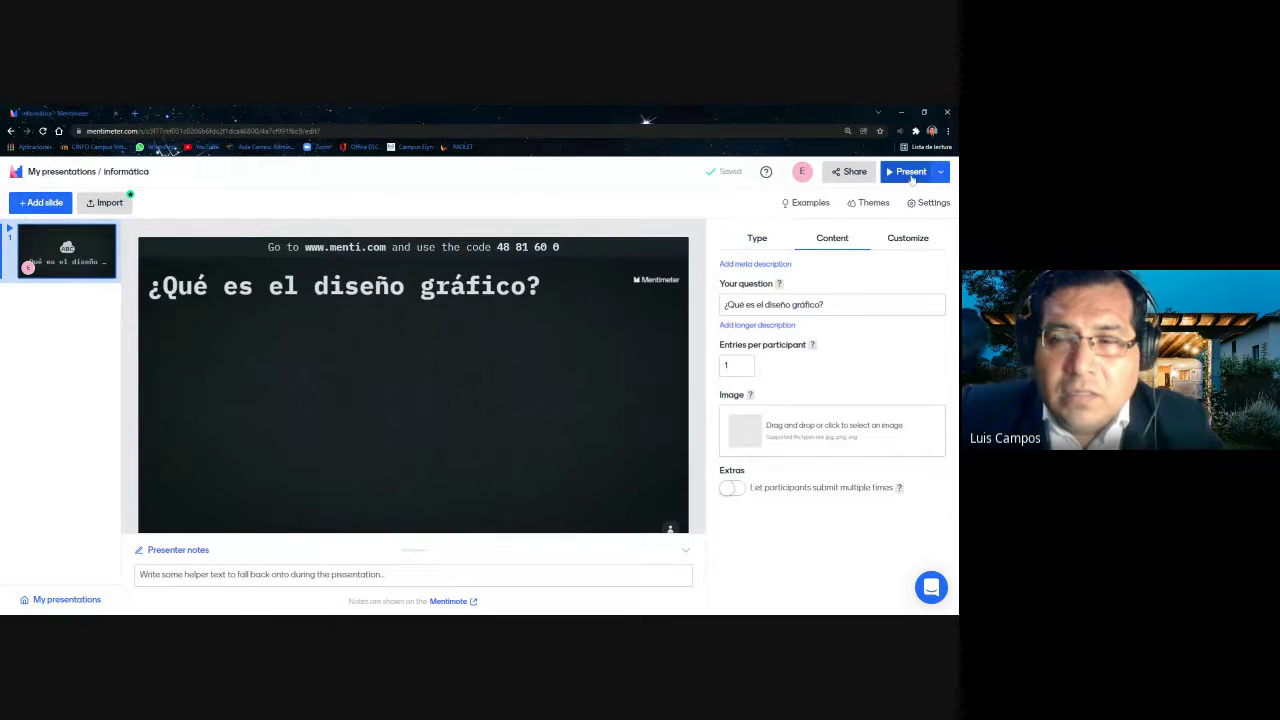
left_click(941, 176)
left_click(939, 174)
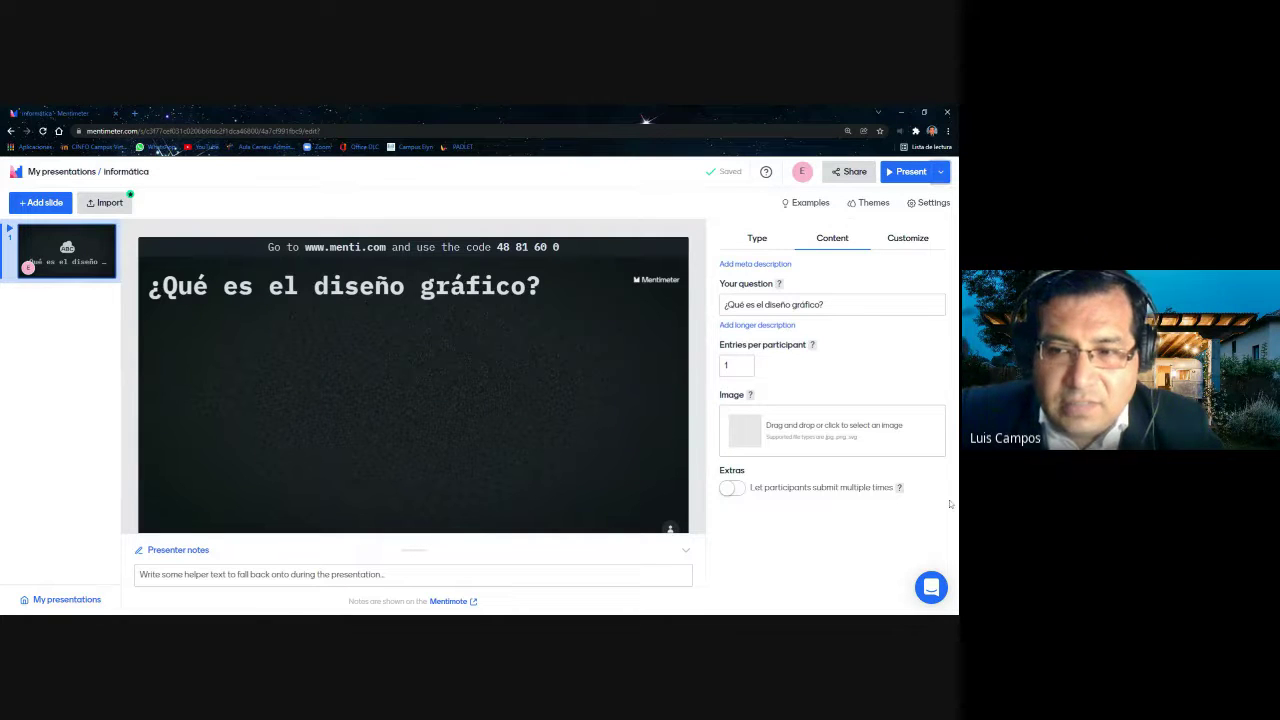
Step: Present the "¿Qué es el diseño gráfico?" slide full screen and copy its voting link
left_click(905, 173)
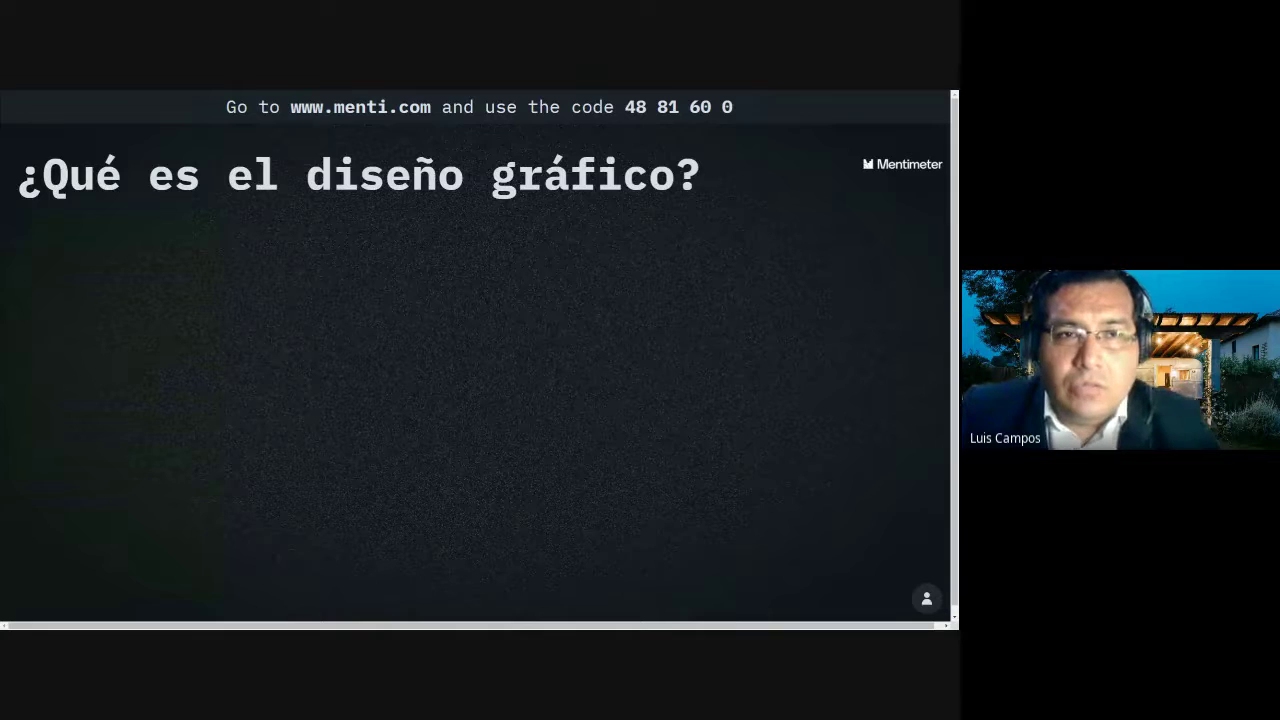
mouse_move(363, 114)
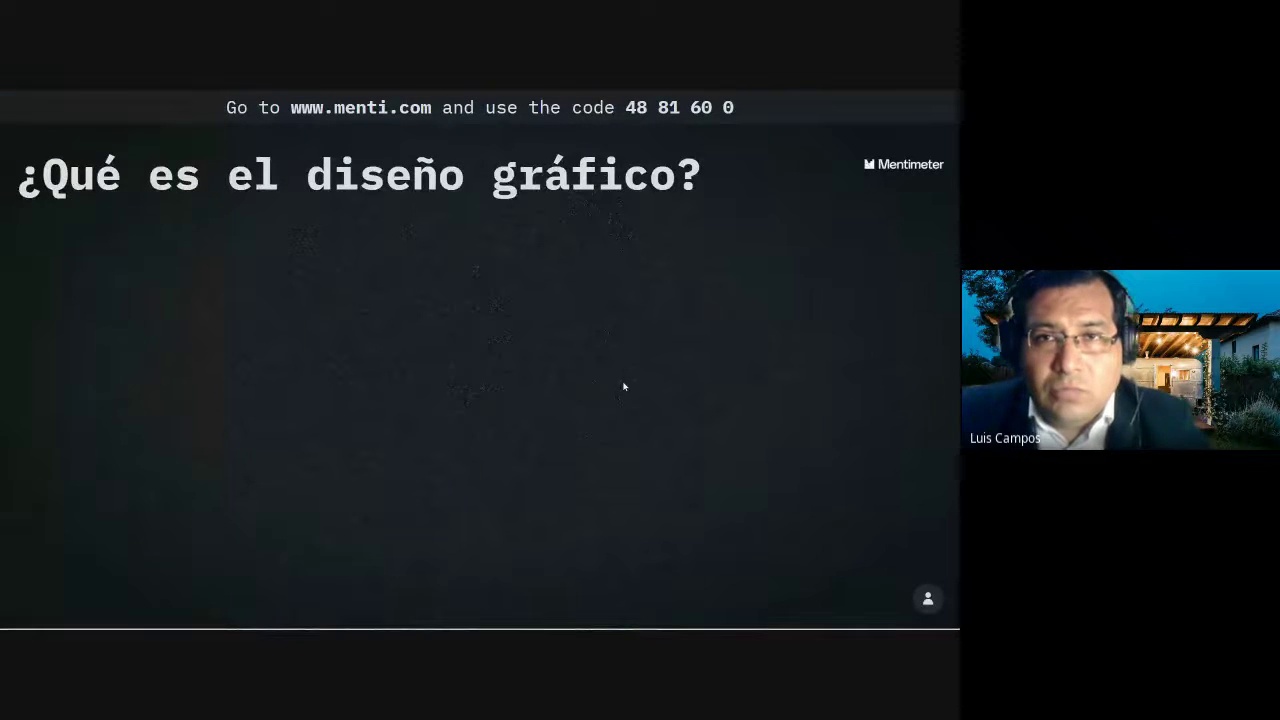
mouse_move(601, 121)
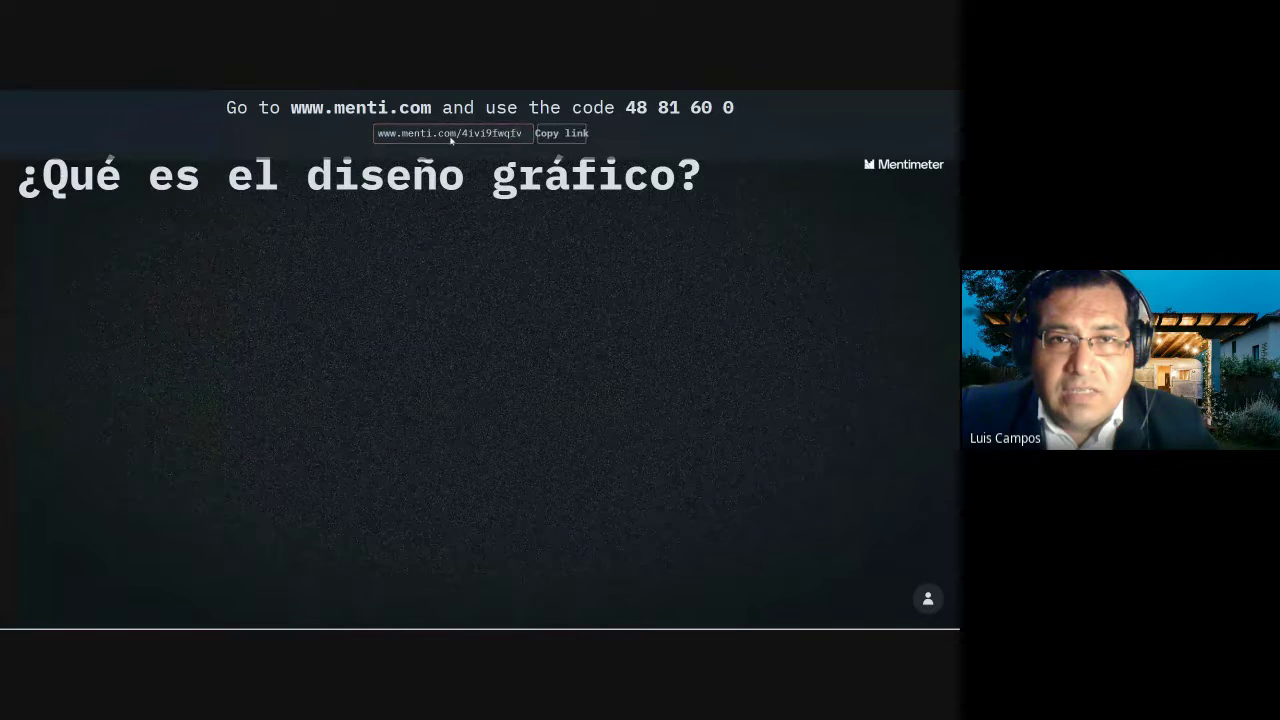
left_click(565, 138)
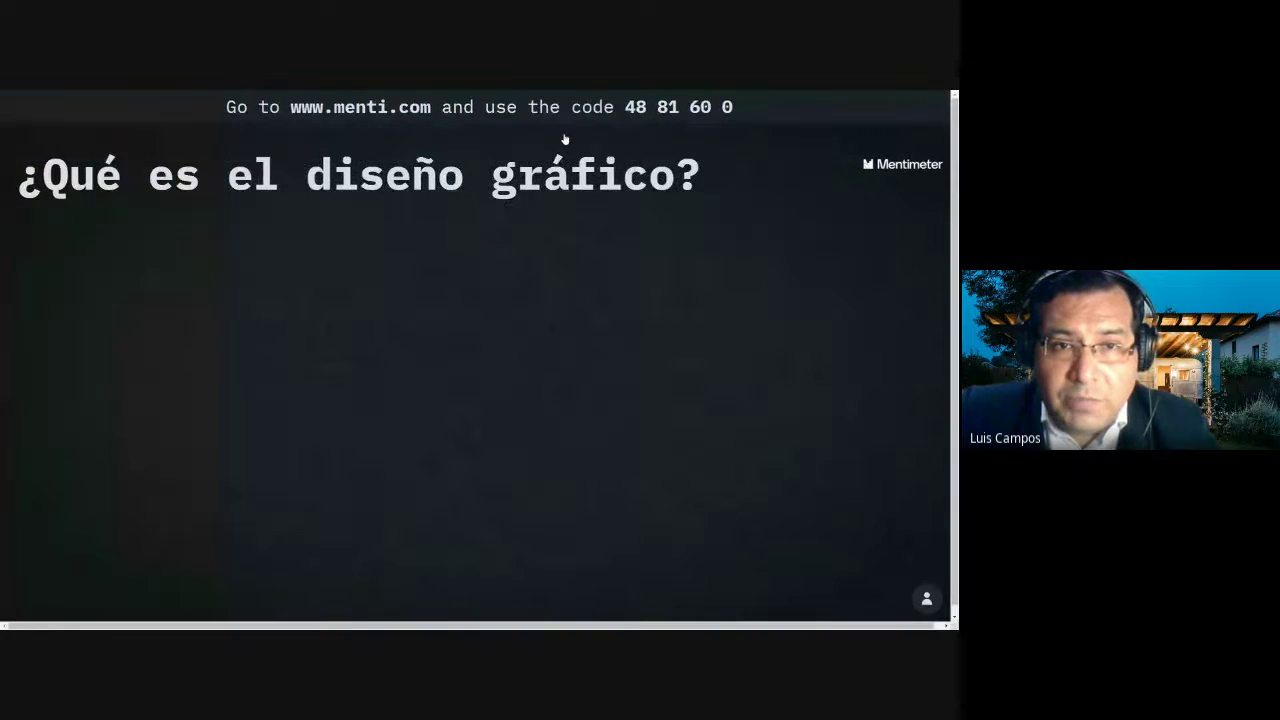
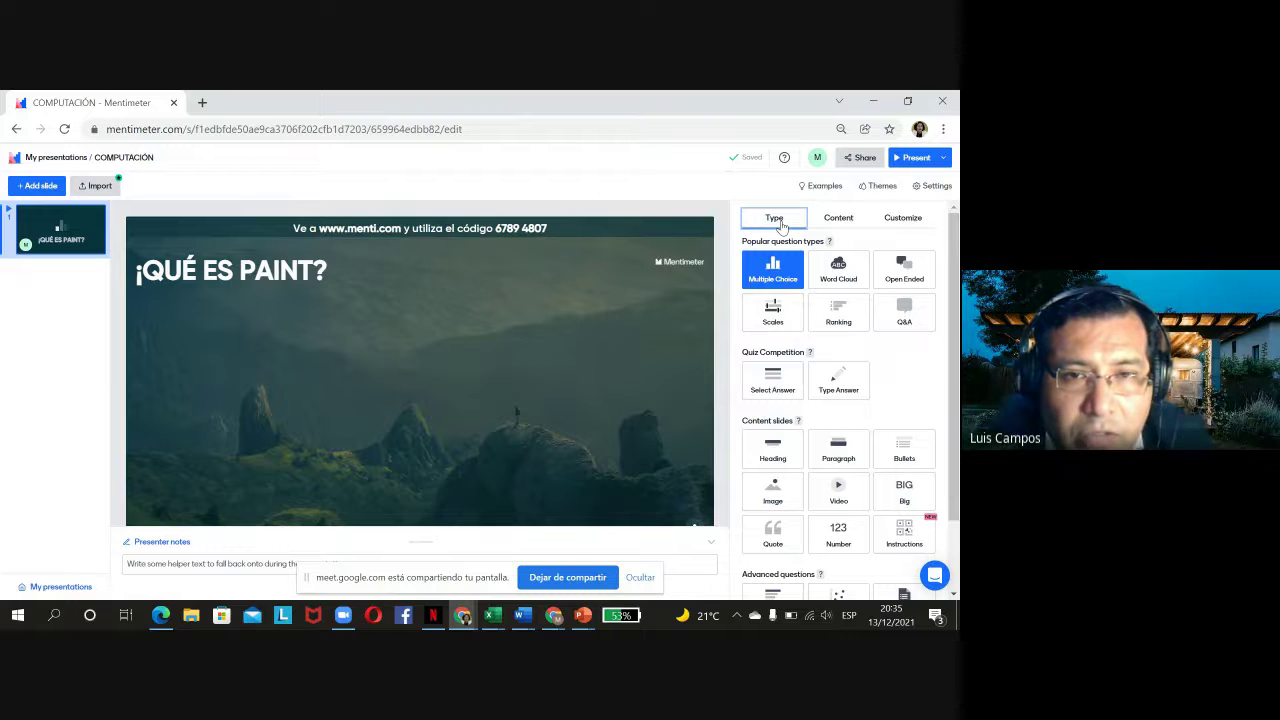
Step: Change the "¡QUÉ ES PAINT?" slide to Word Cloud, then copy its voting link from the full-screen presentation
left_click(838, 266)
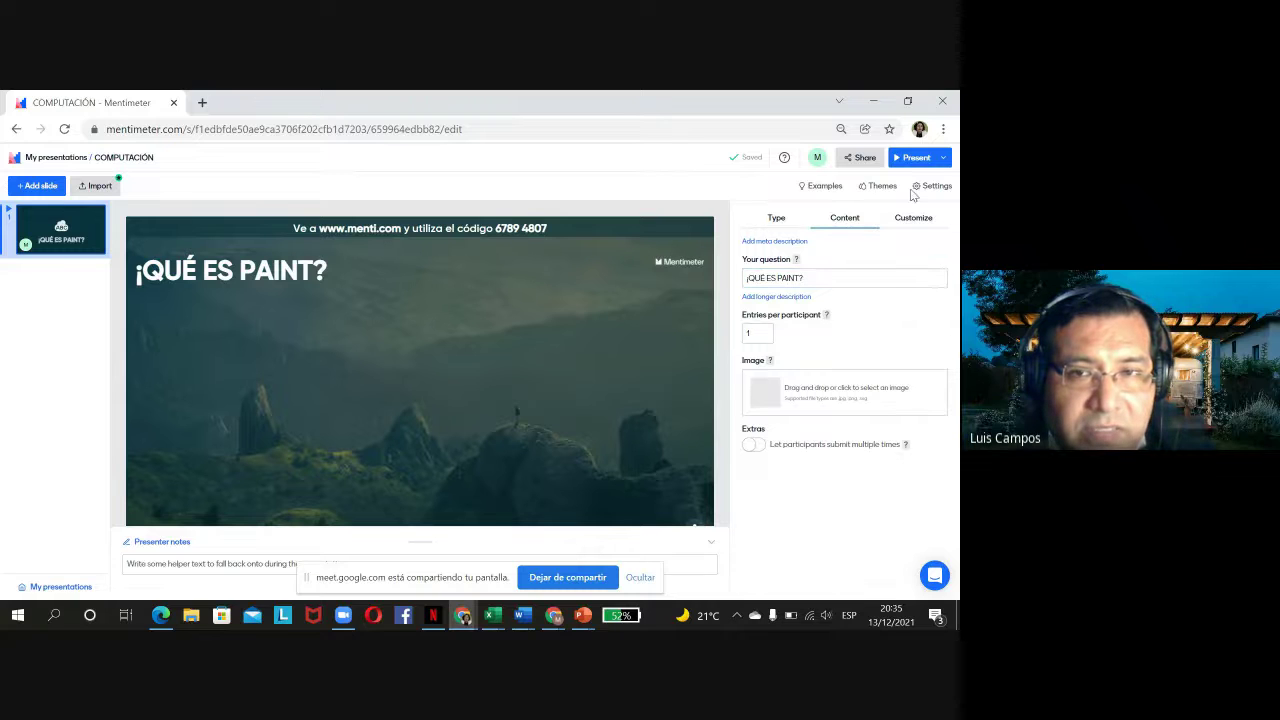
left_click(915, 159)
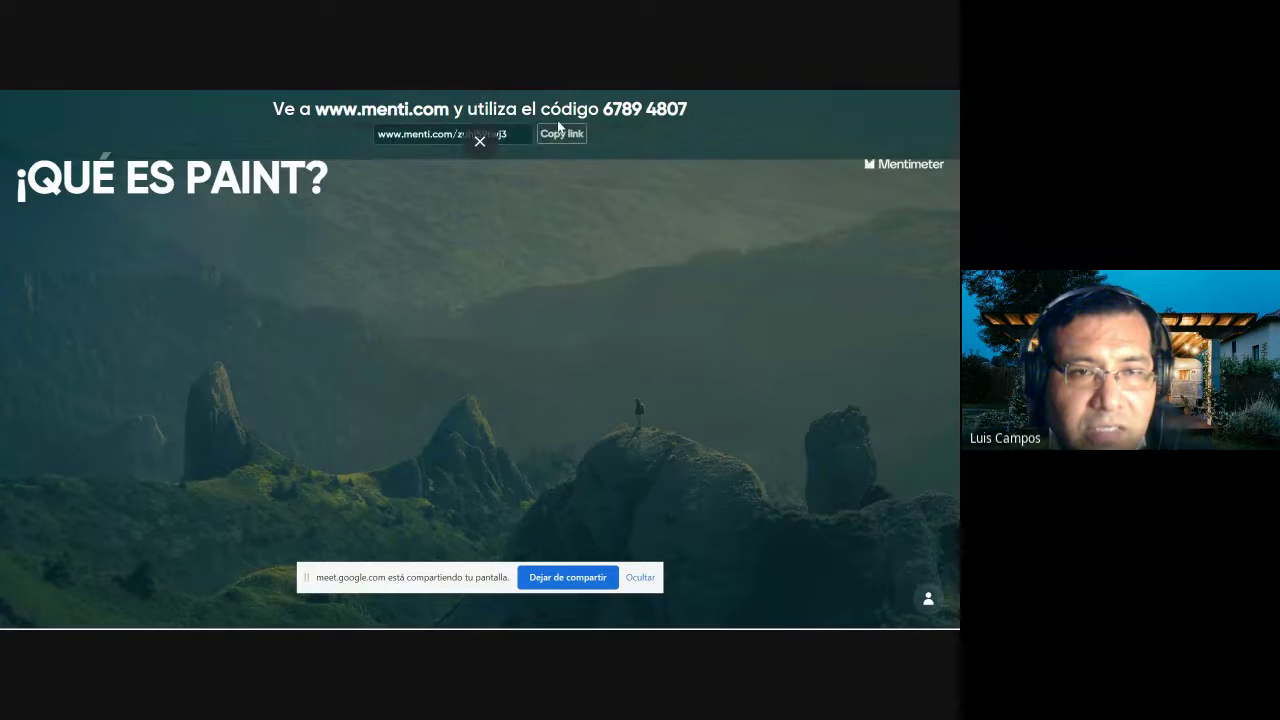
left_click(557, 135)
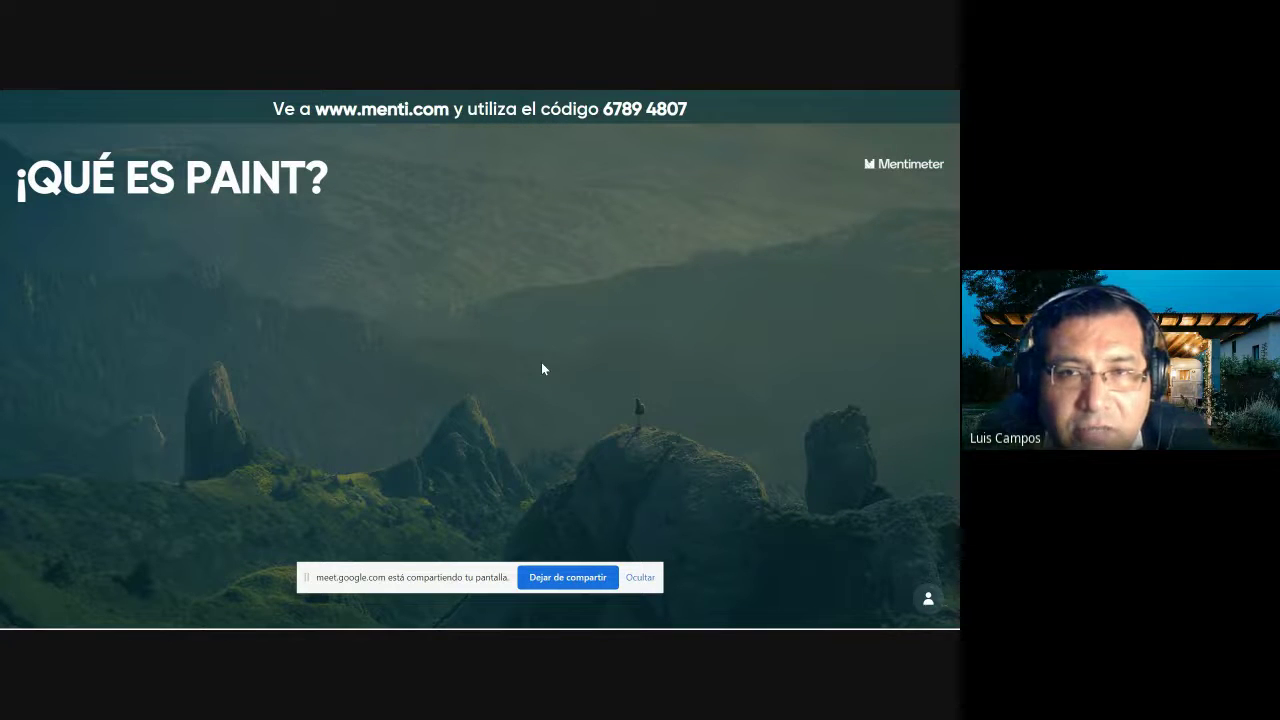
key("Escape")
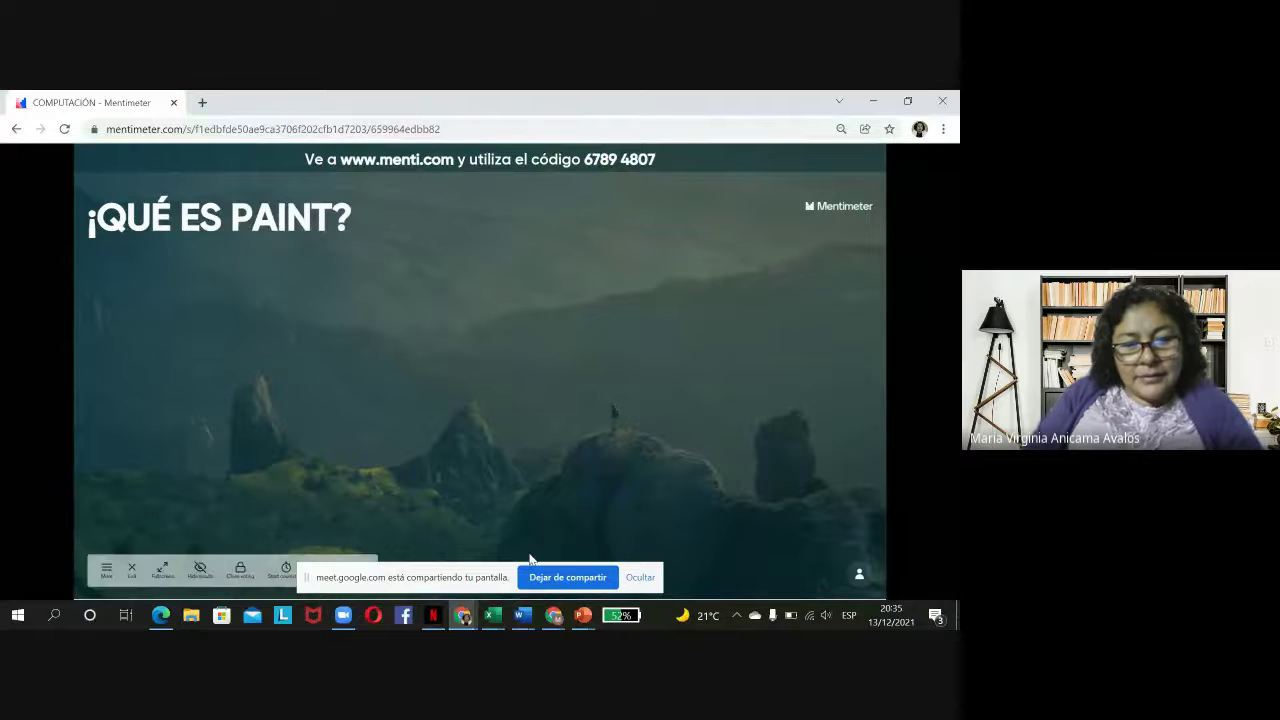
Step: Minimize the COMPUTACIÓN presentation, the voting window and the Word document to look for the Google Meet call
mouse_move(459, 614)
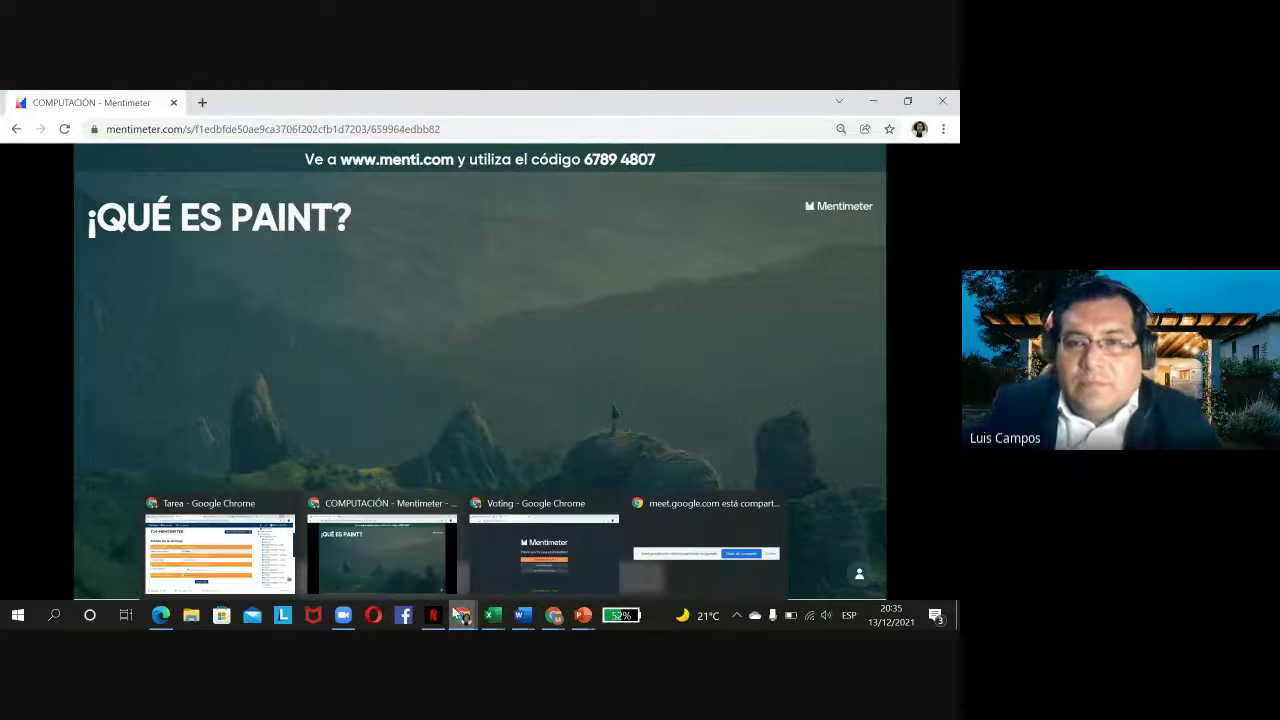
left_click(475, 573)
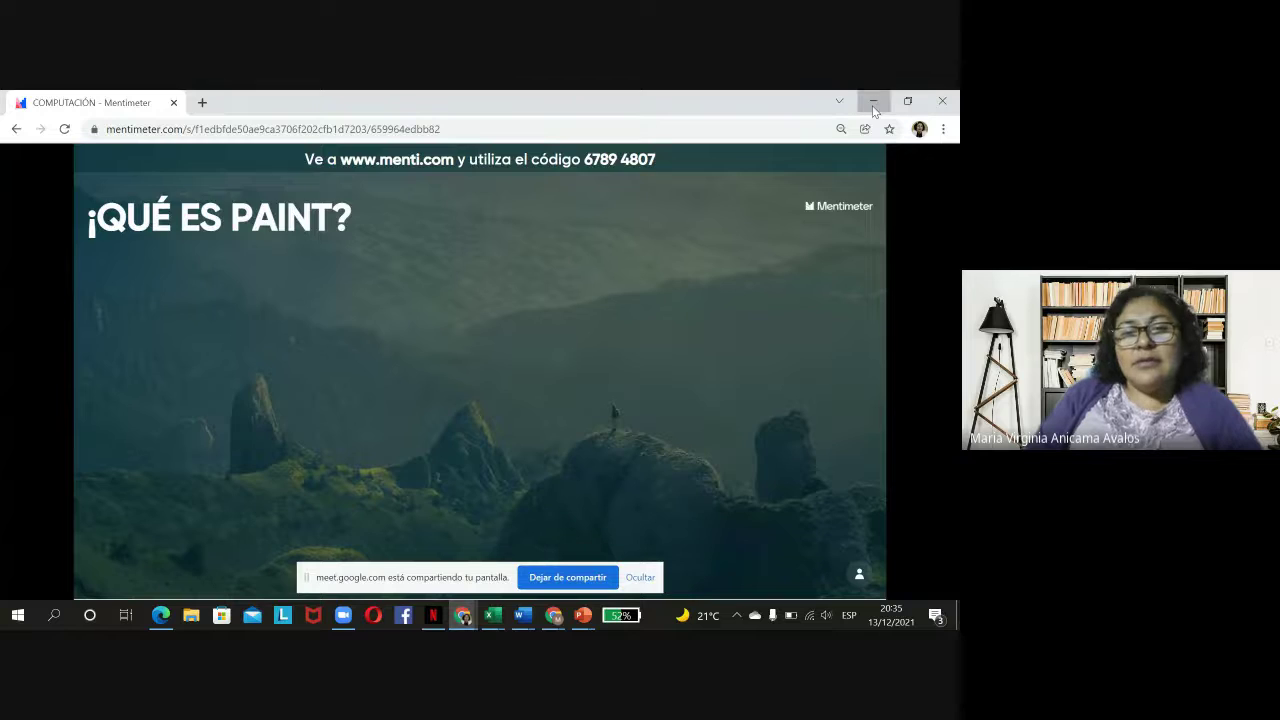
left_click(872, 103)
left_click(872, 103)
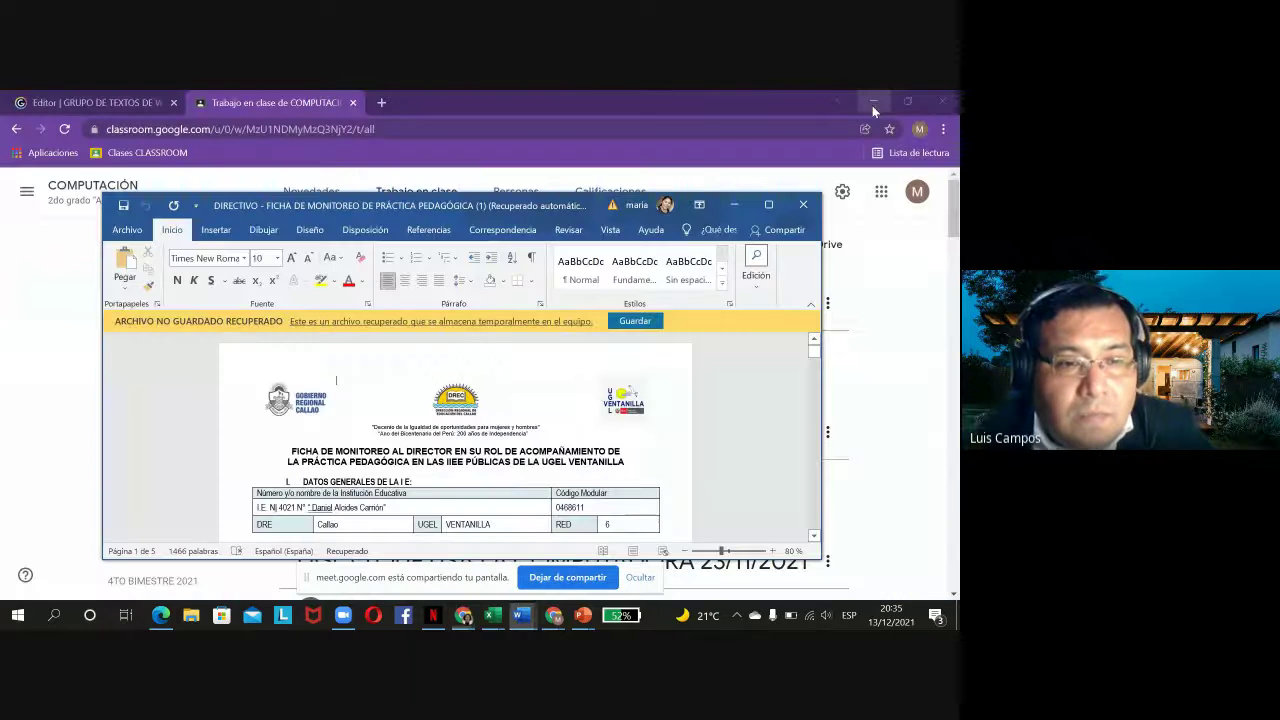
left_click(735, 204)
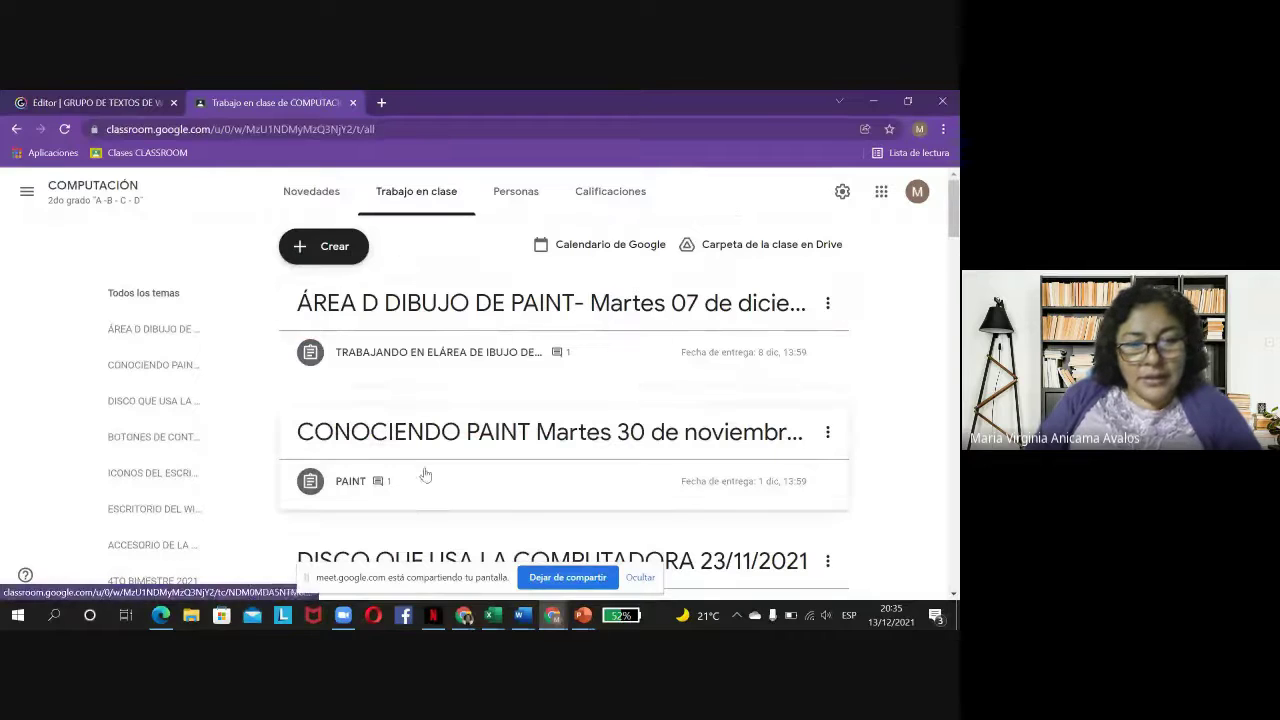
Step: Check the open browser windows, minimize the Tarea and COMPUTACIÓN windows and stop sharing the screen in Google Meet
mouse_move(463, 616)
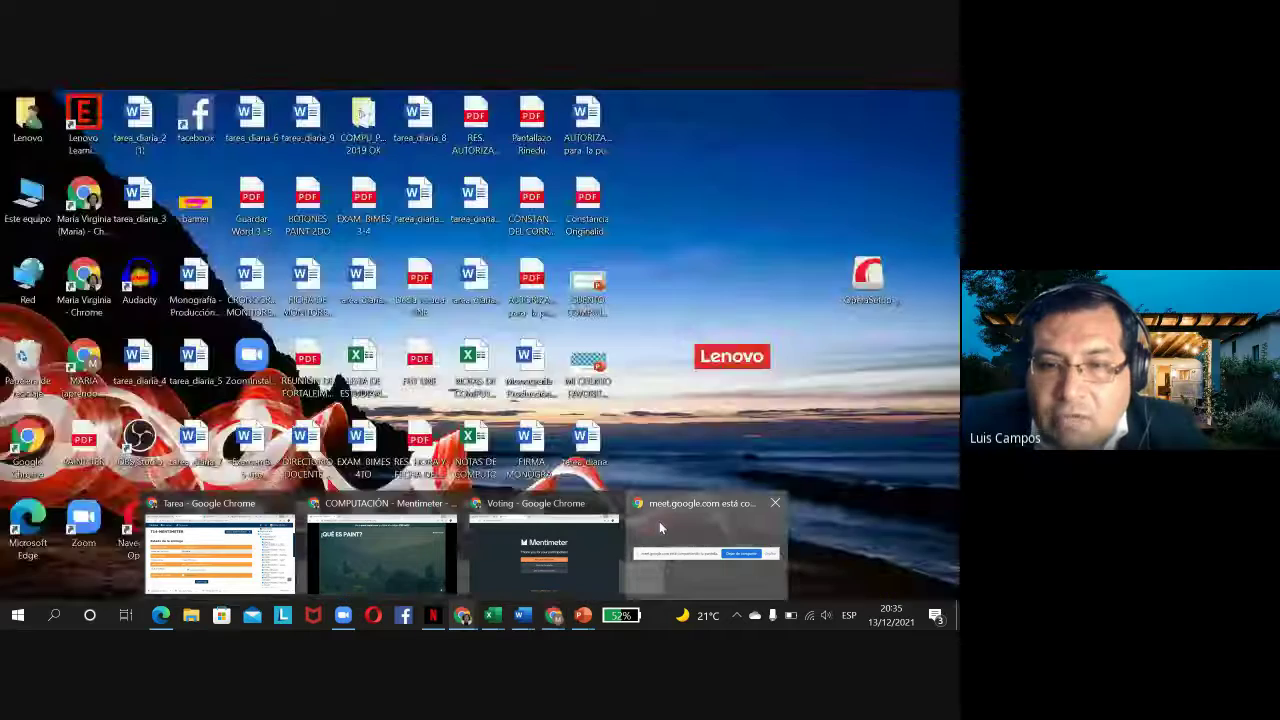
left_click(659, 525)
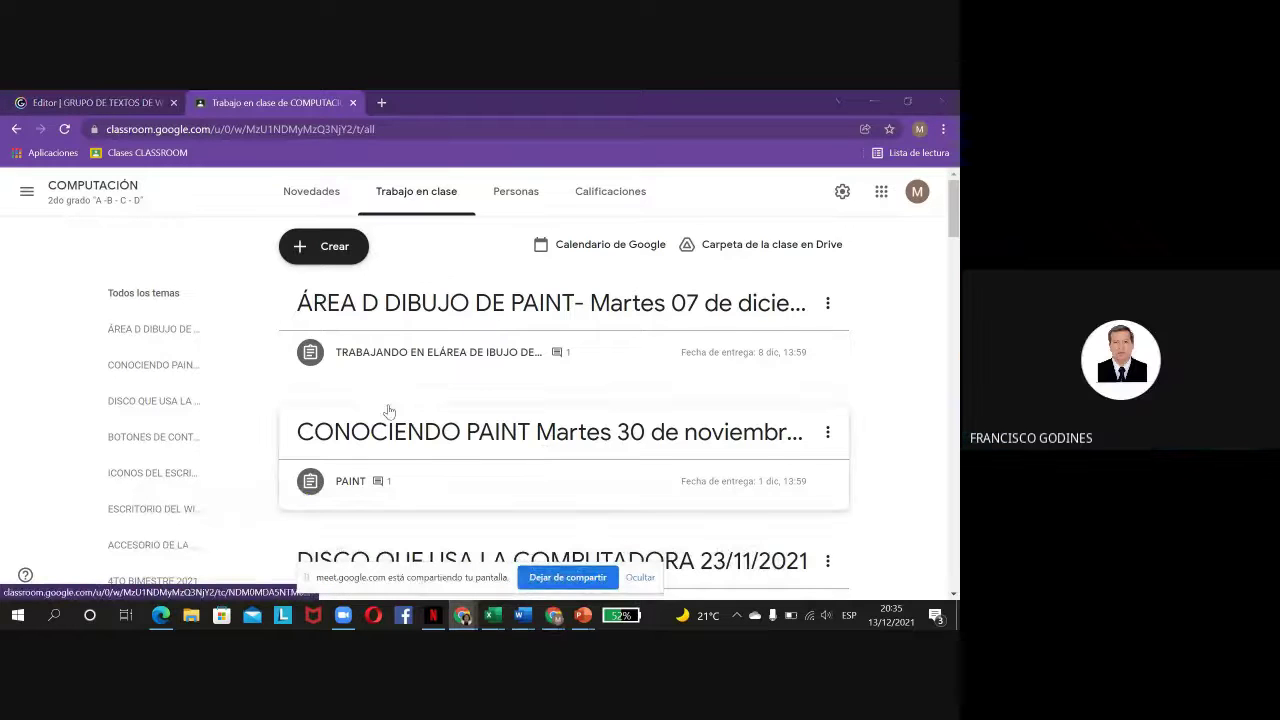
mouse_move(463, 616)
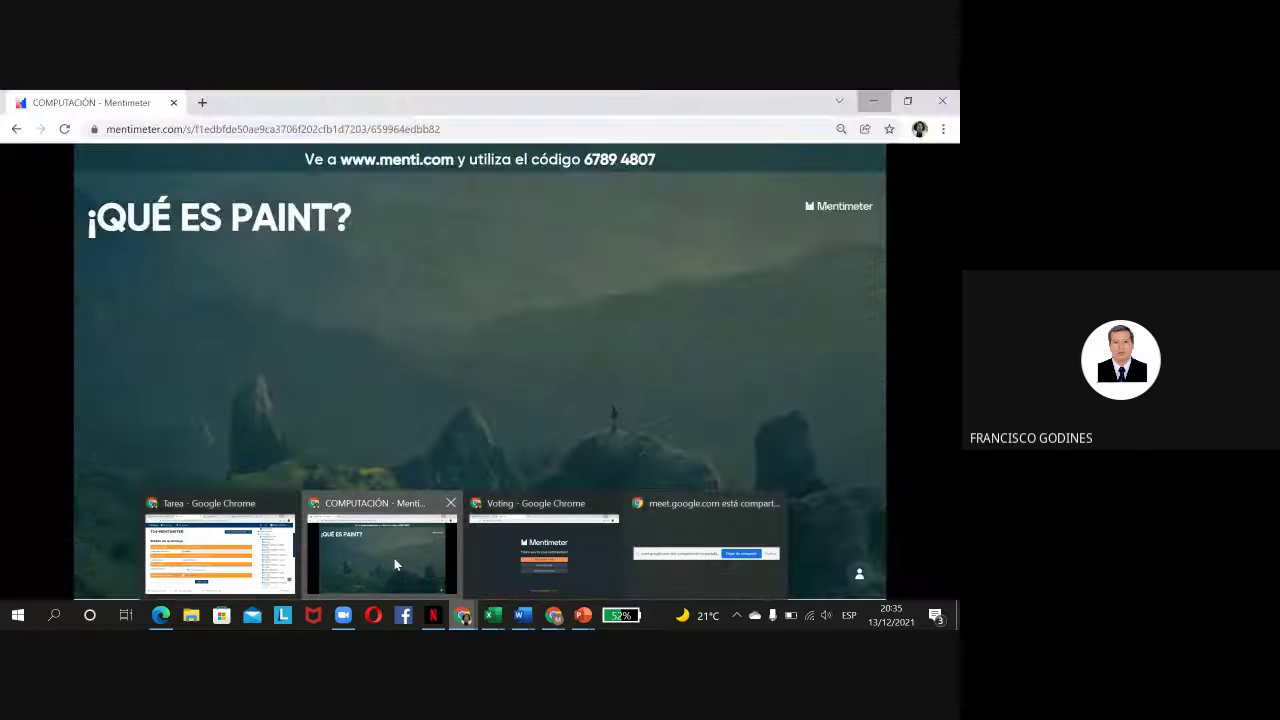
left_click(394, 558)
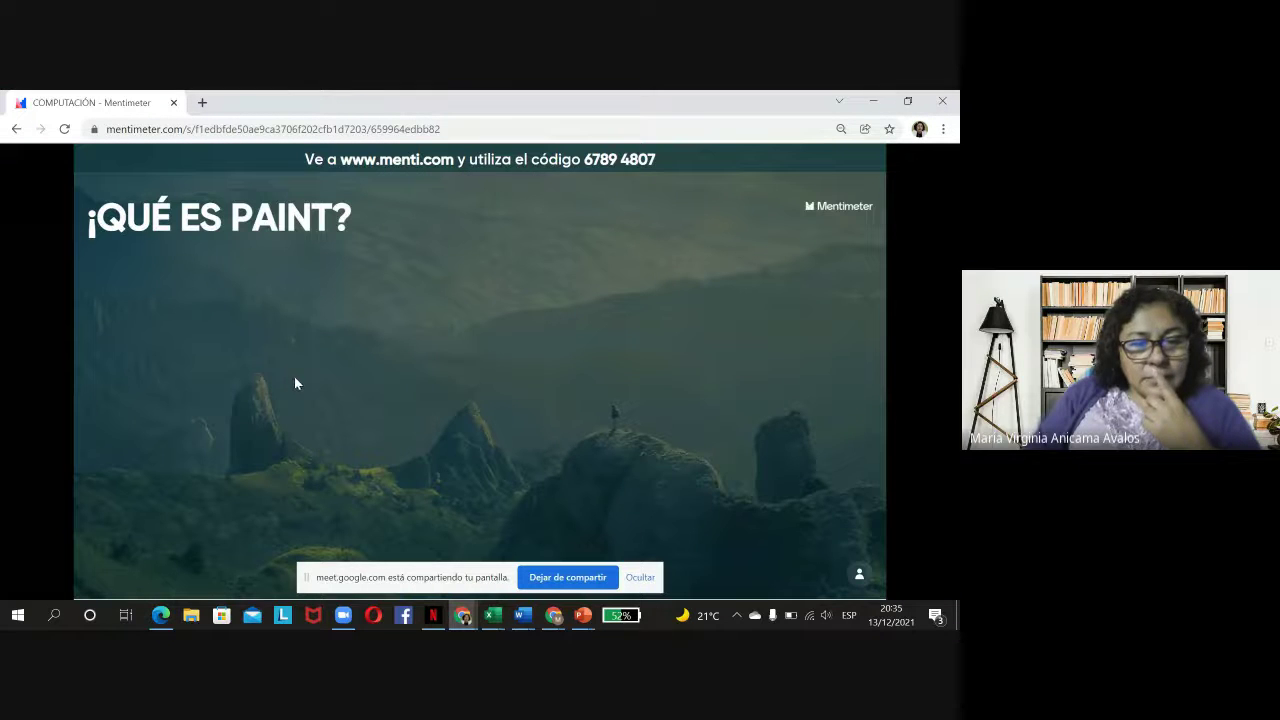
mouse_move(463, 619)
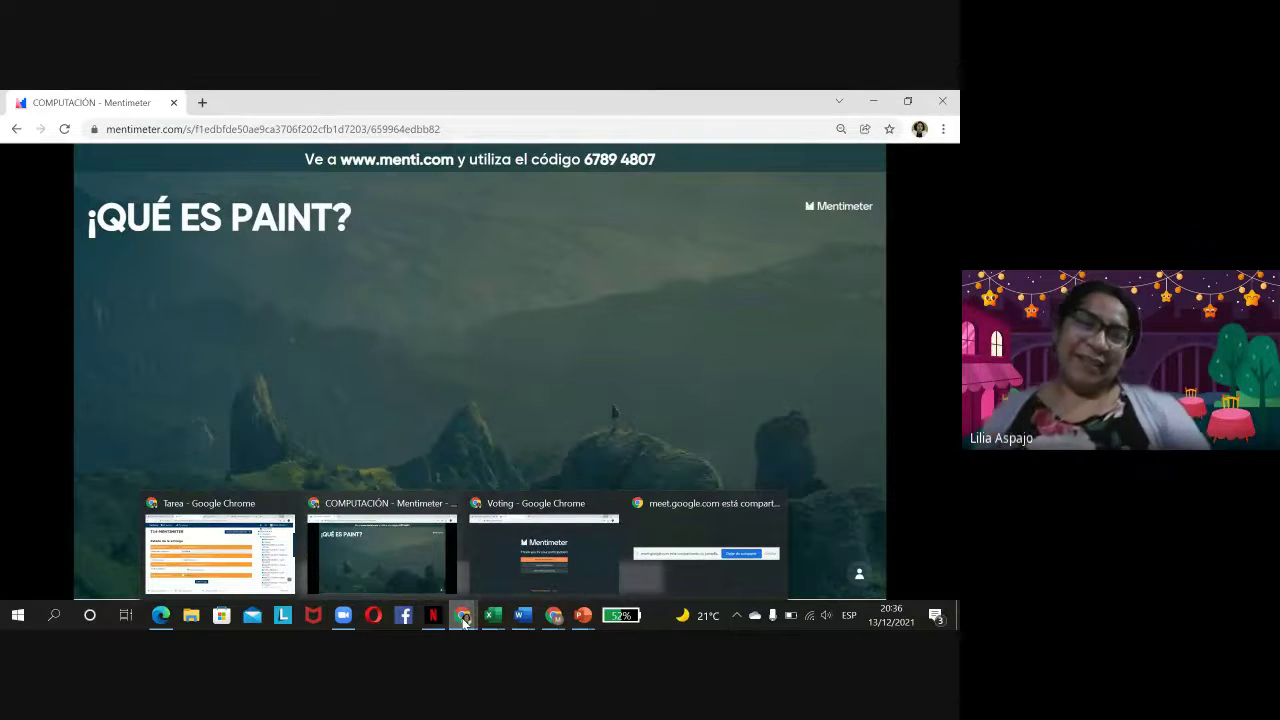
left_click(261, 568)
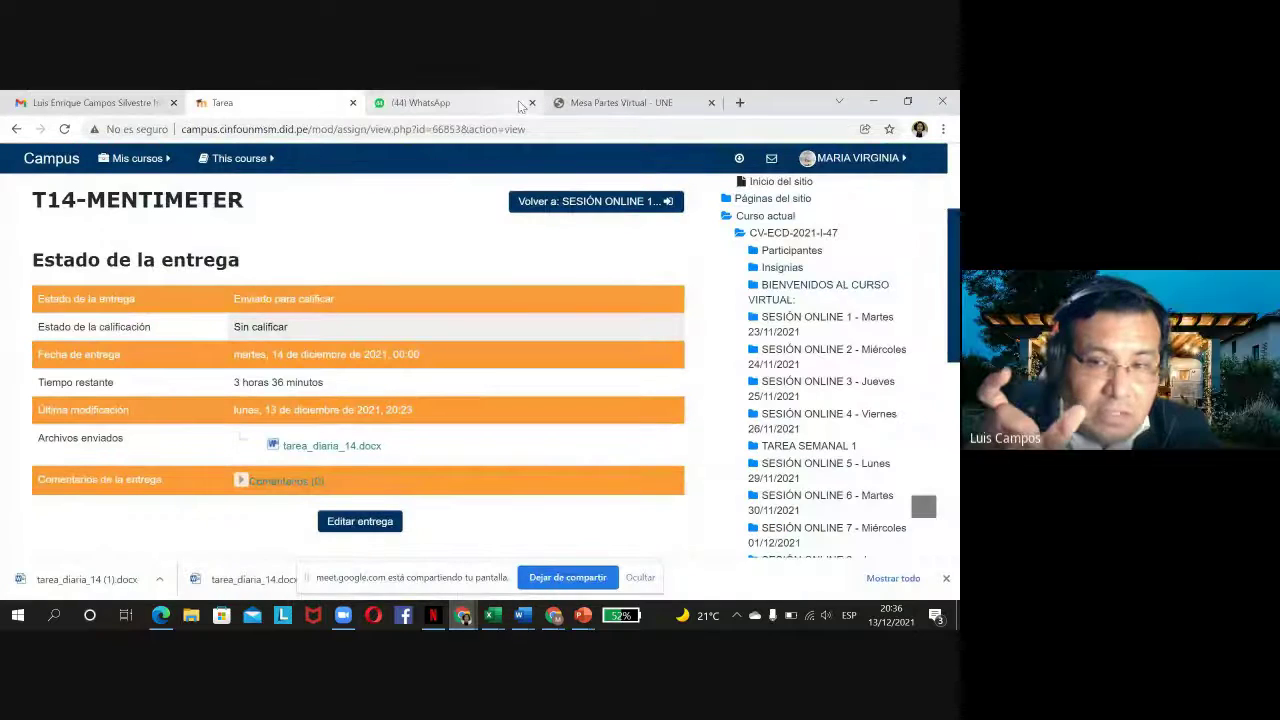
left_click(875, 104)
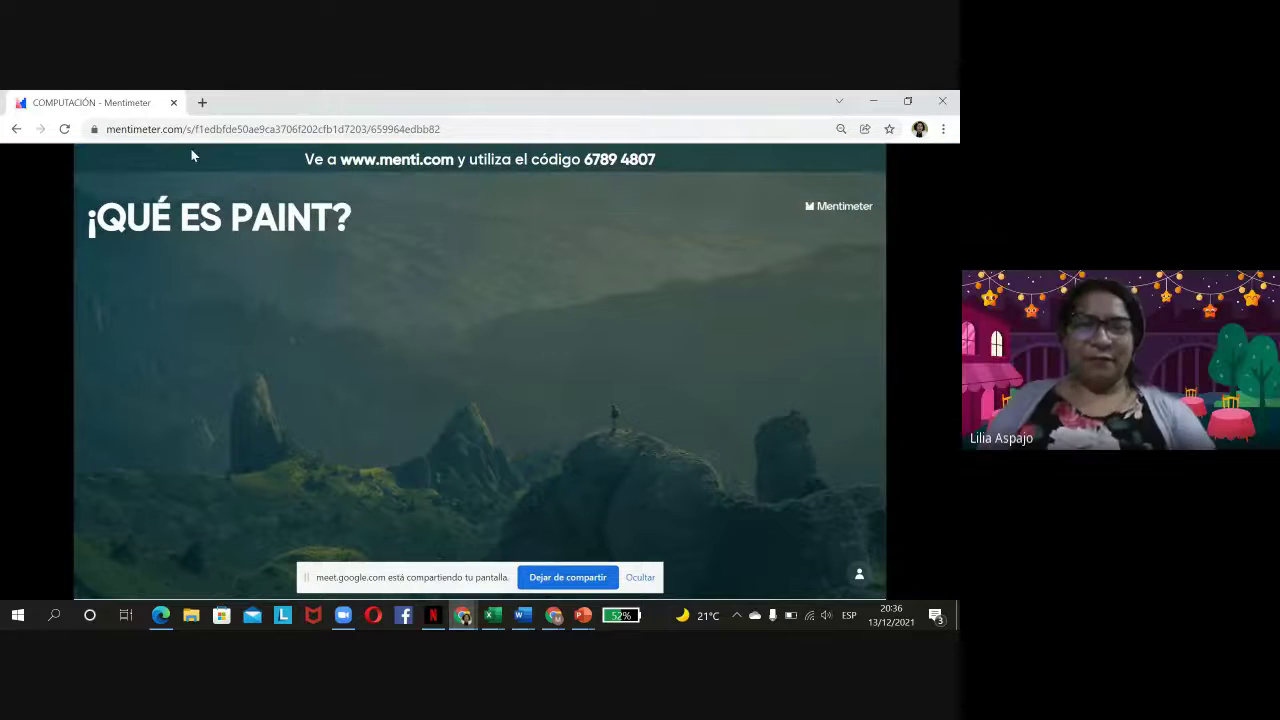
left_click(873, 102)
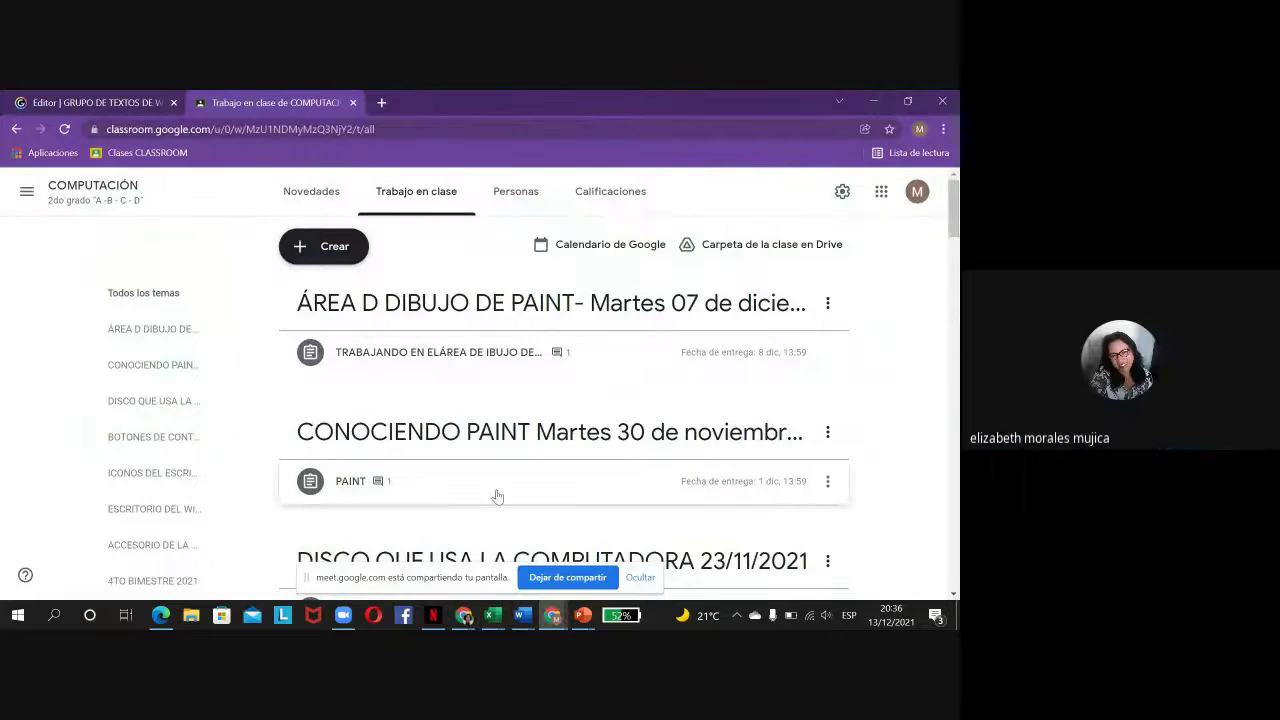
left_click(567, 580)
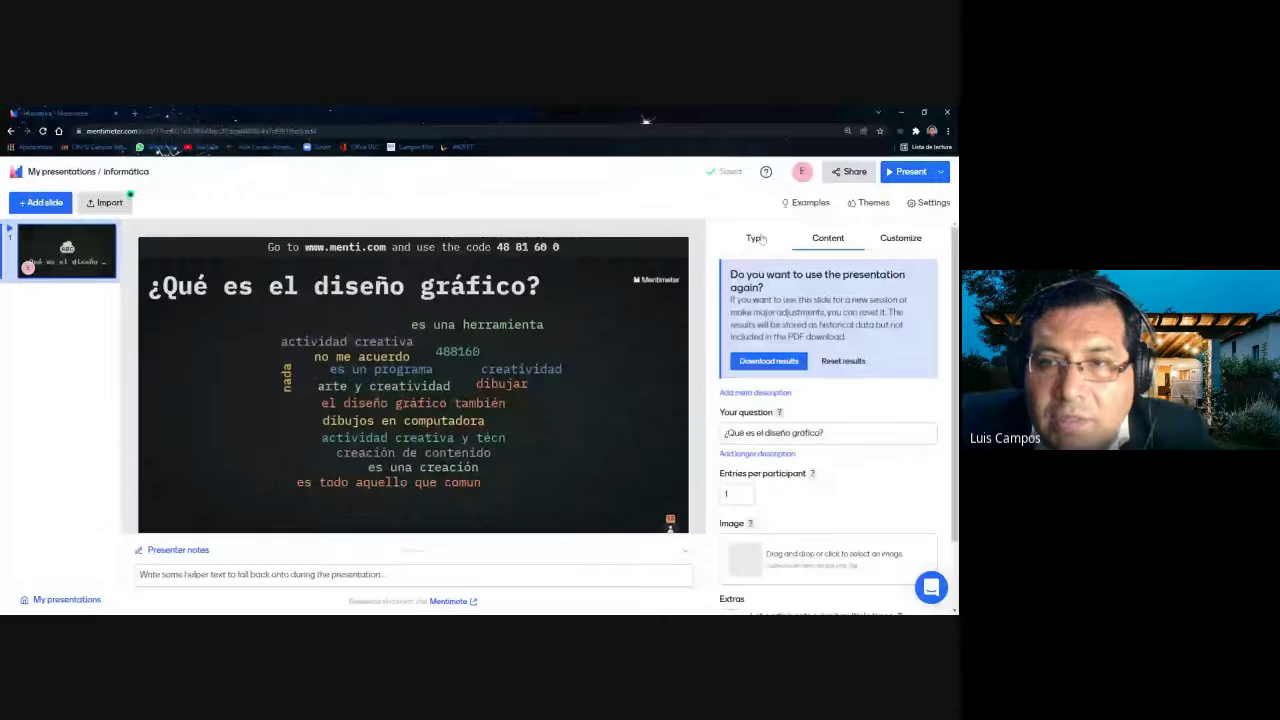
Step: Examine the question types and content settings of the answered "¿Qué es el diseño gráfico?" slide
left_click(755, 238)
scroll(828, 330, "down", 1)
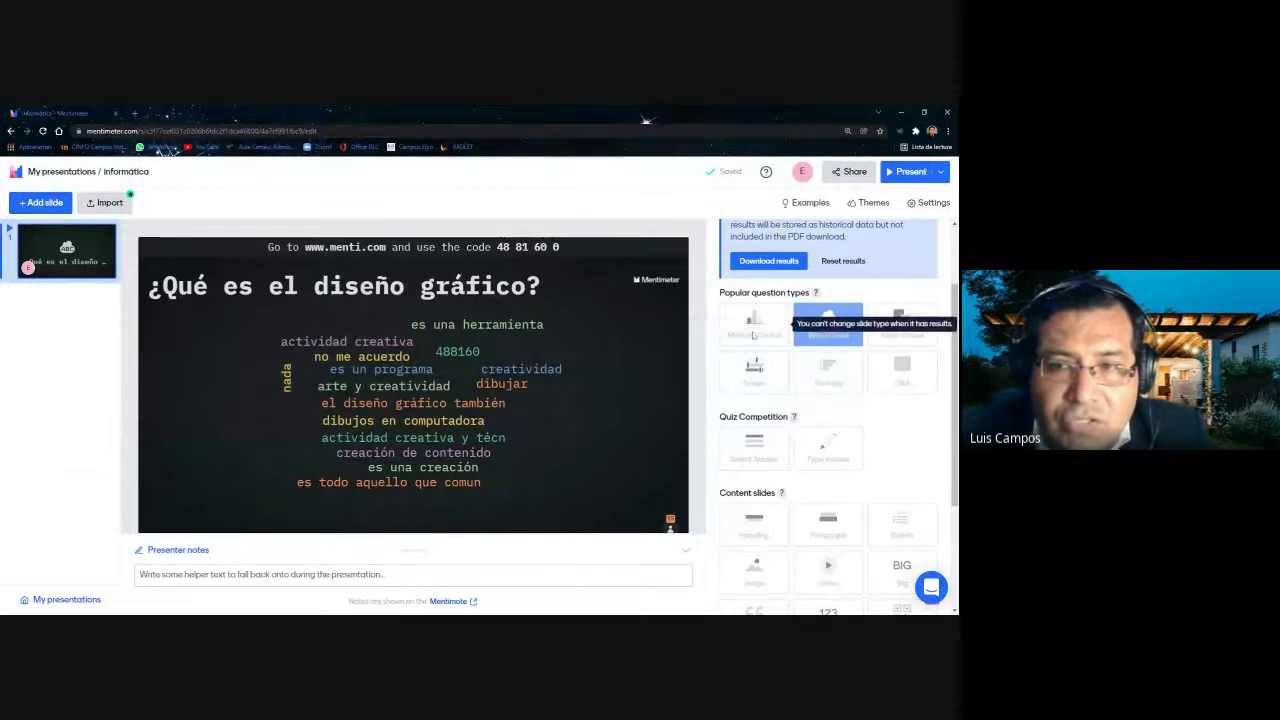
scroll(752, 335, "up", 1)
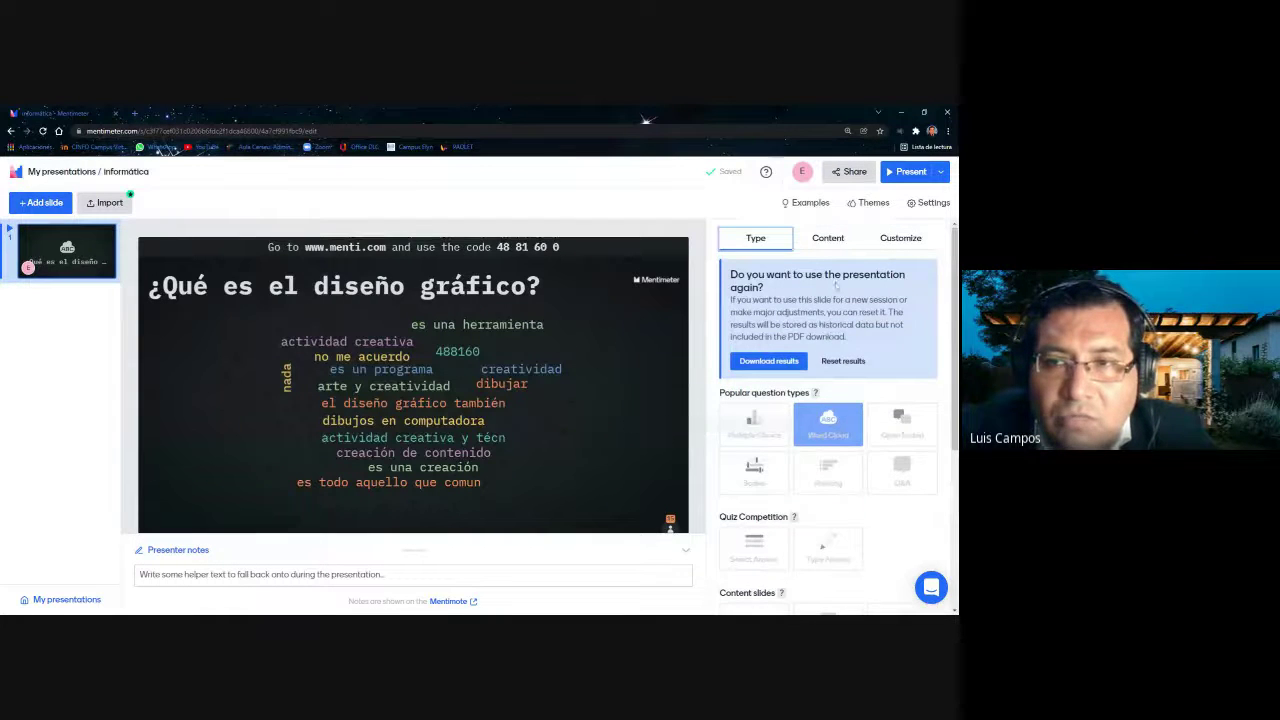
left_click(821, 250)
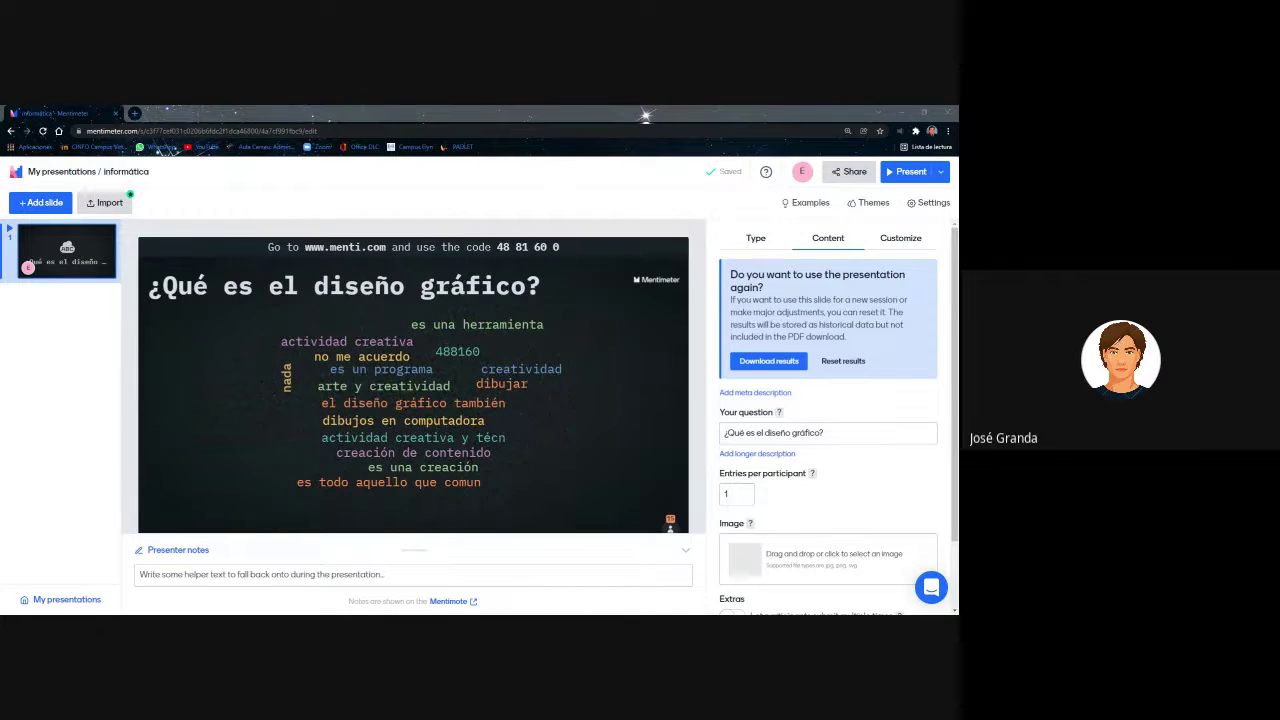
left_click(828, 245)
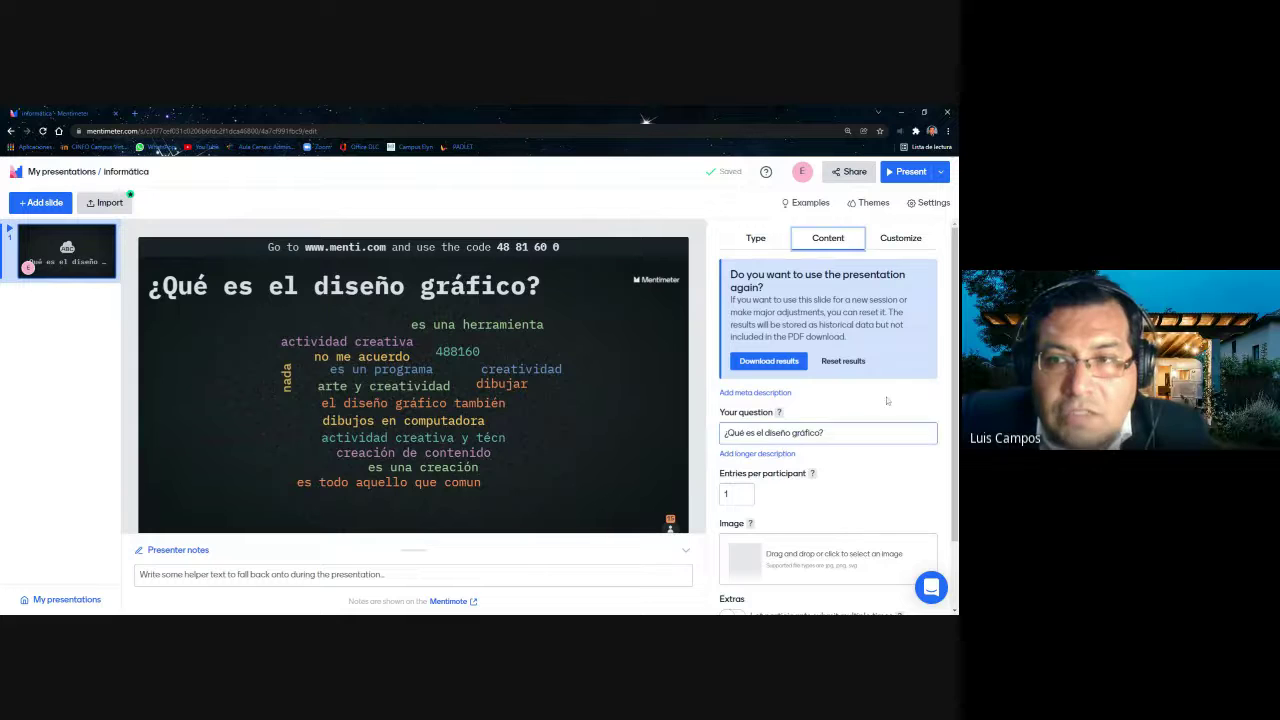
left_click(756, 242)
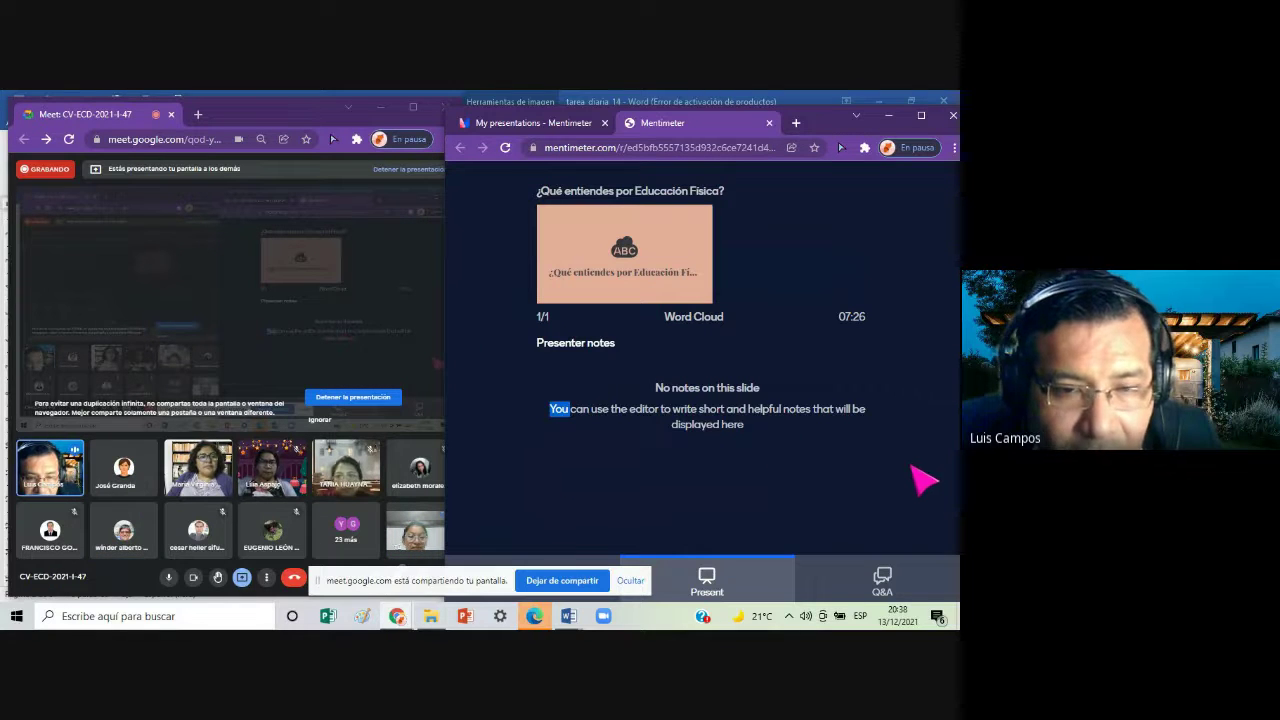
Step: Review the Mentimote slide, instruction and presentation options, then return to the presenter view
left_click(624, 582)
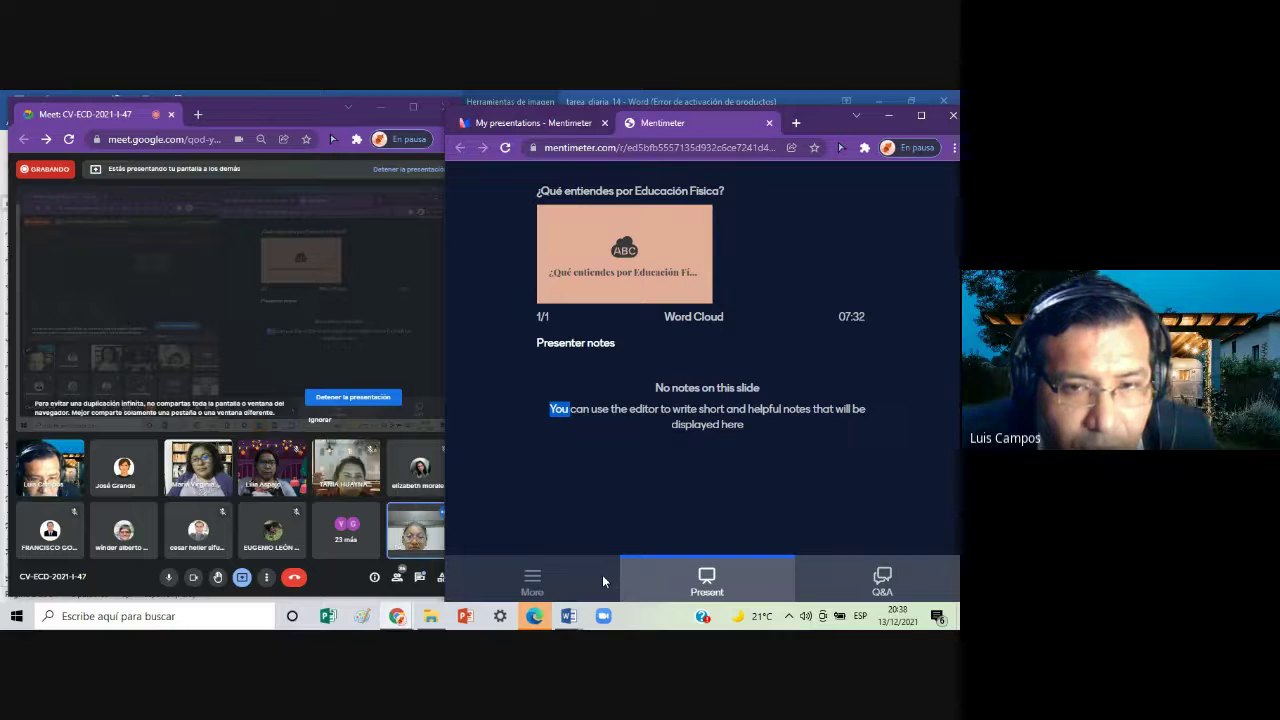
left_click(536, 580)
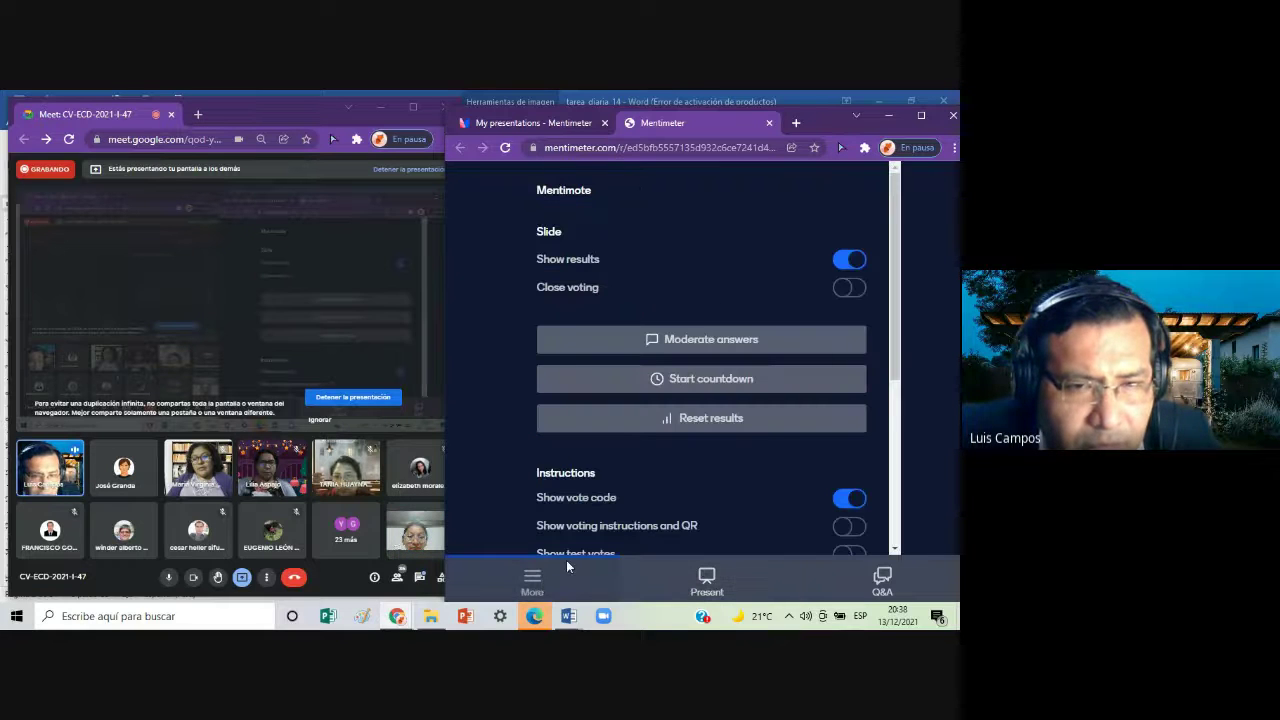
scroll(757, 440, "down", 3)
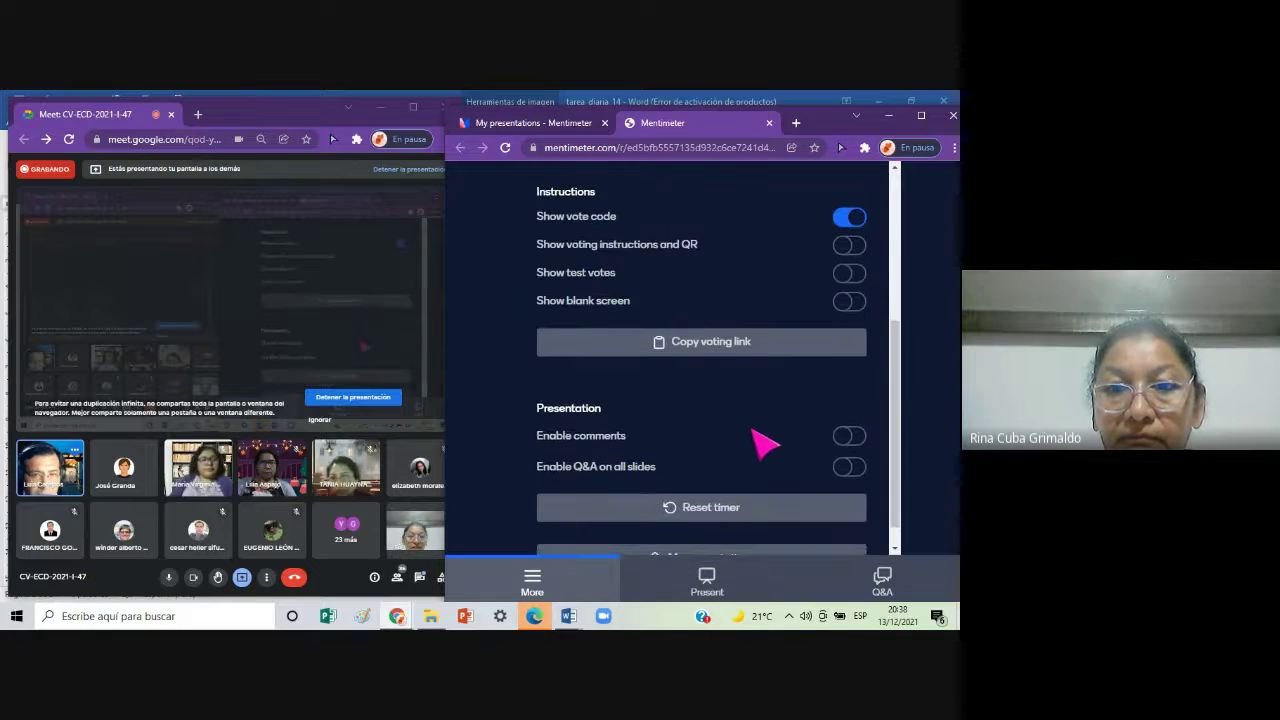
scroll(765, 444, "down", 1)
scroll(765, 445, "up", 4)
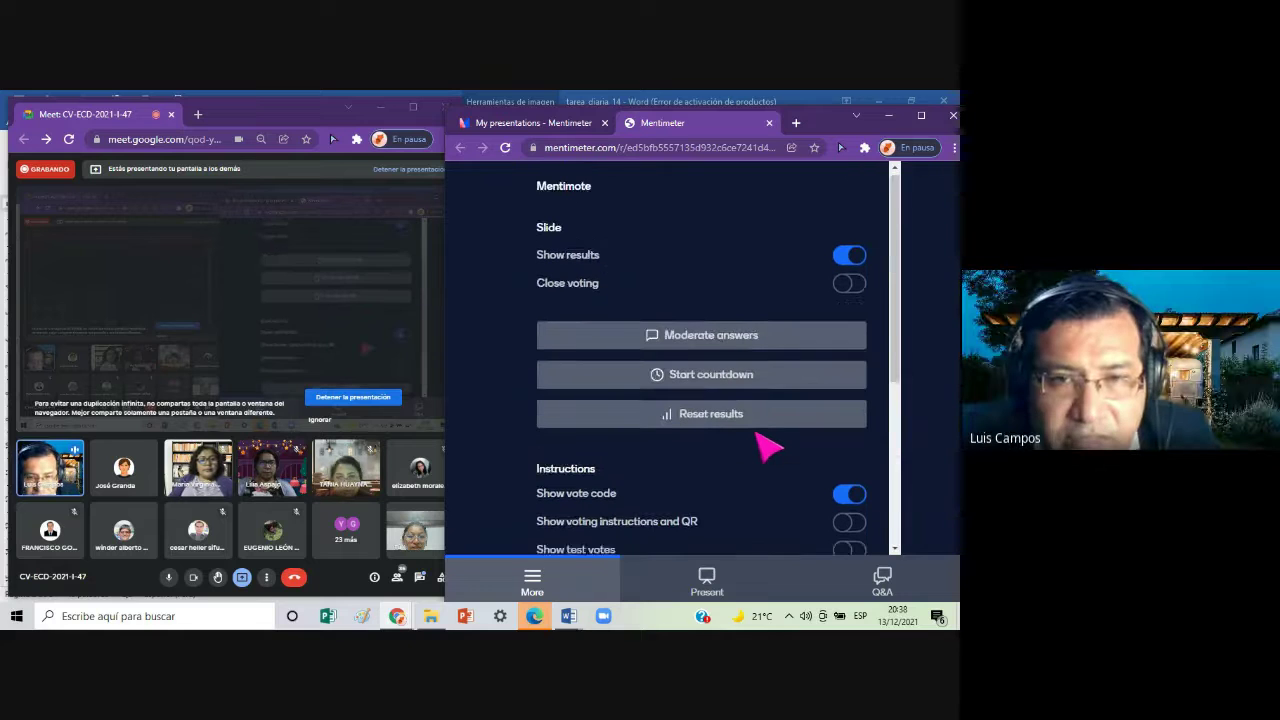
left_click(705, 577)
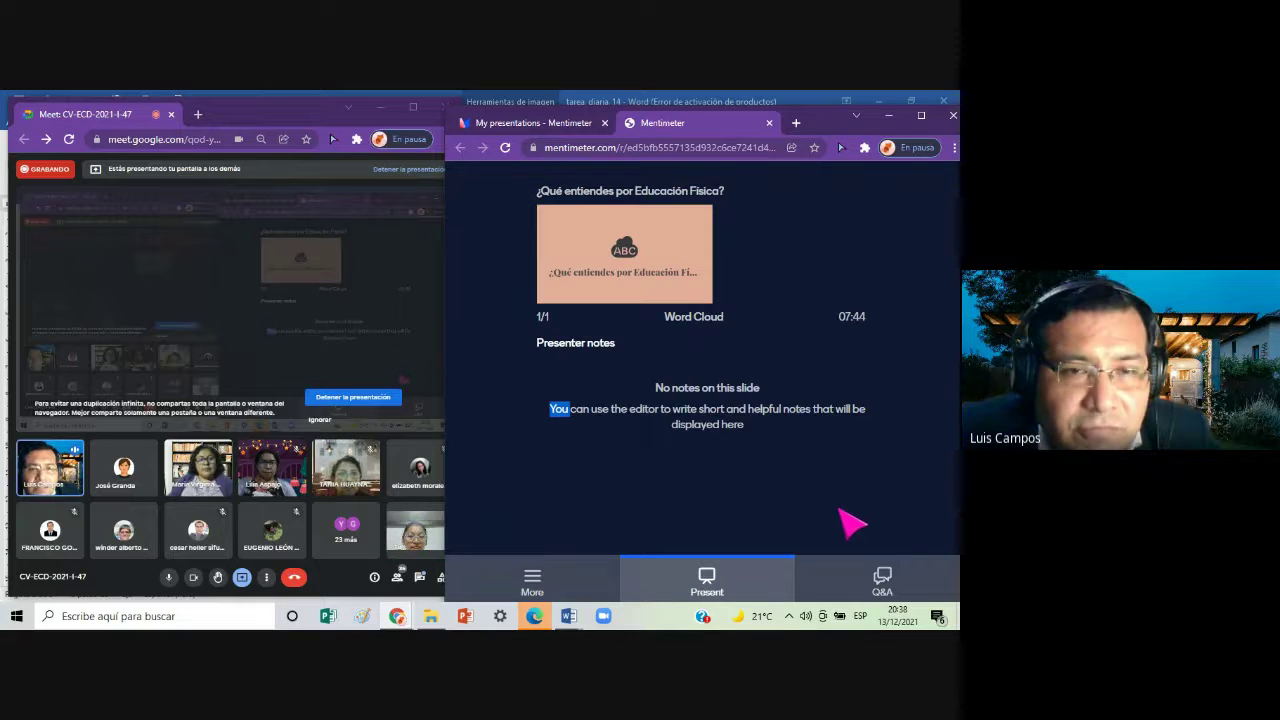
Step: Try to open the "¿Qué entiendes por Educación Física?" slide from its thumbnail and dismiss the options
left_click(619, 254)
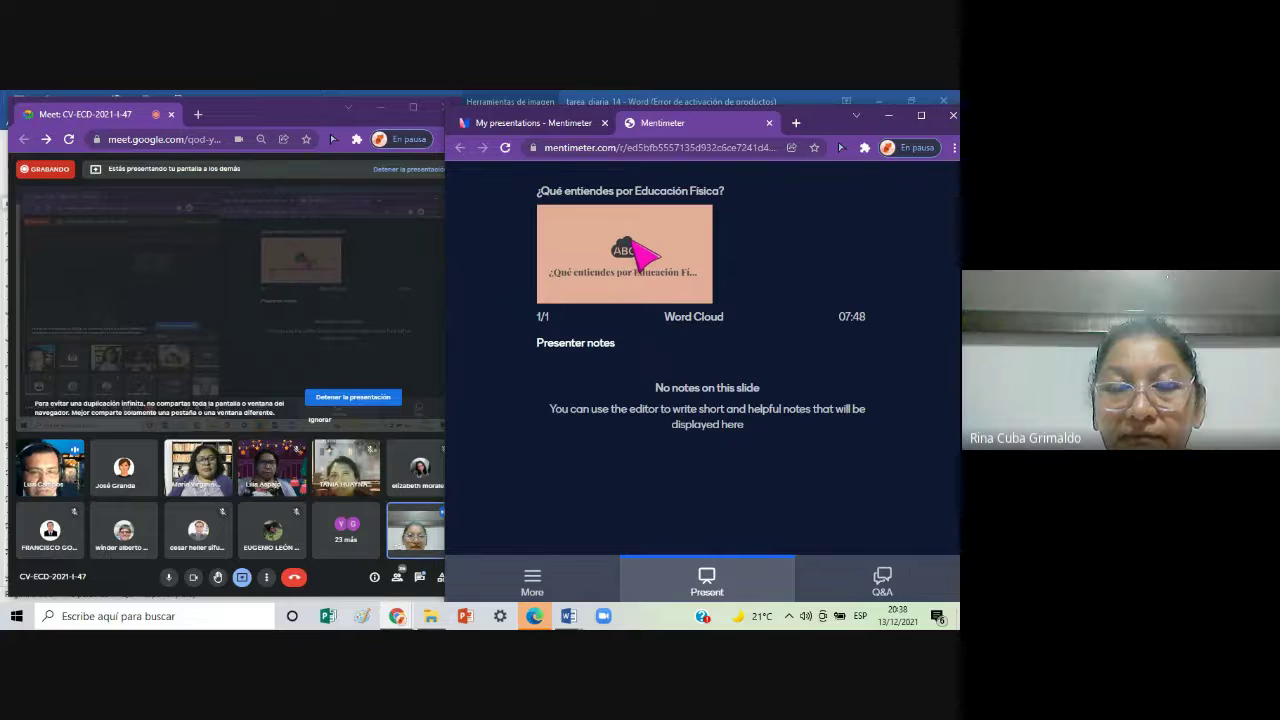
right_click(580, 229)
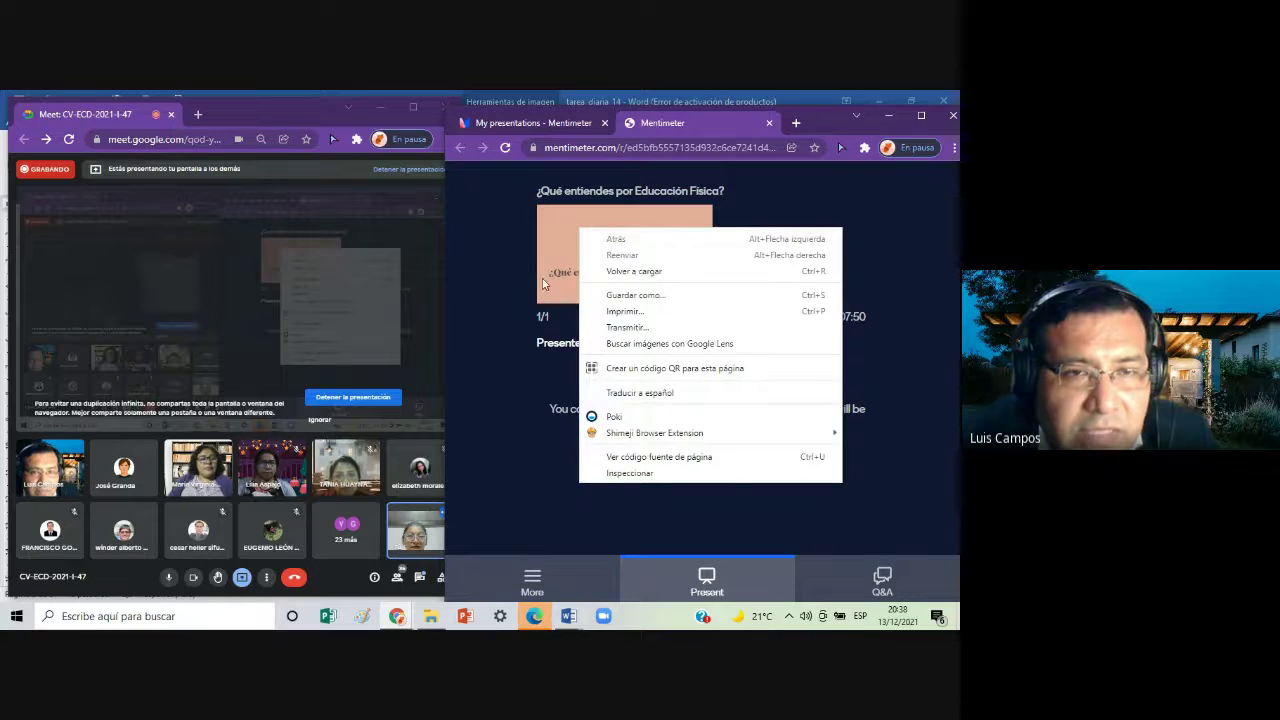
left_click(767, 204)
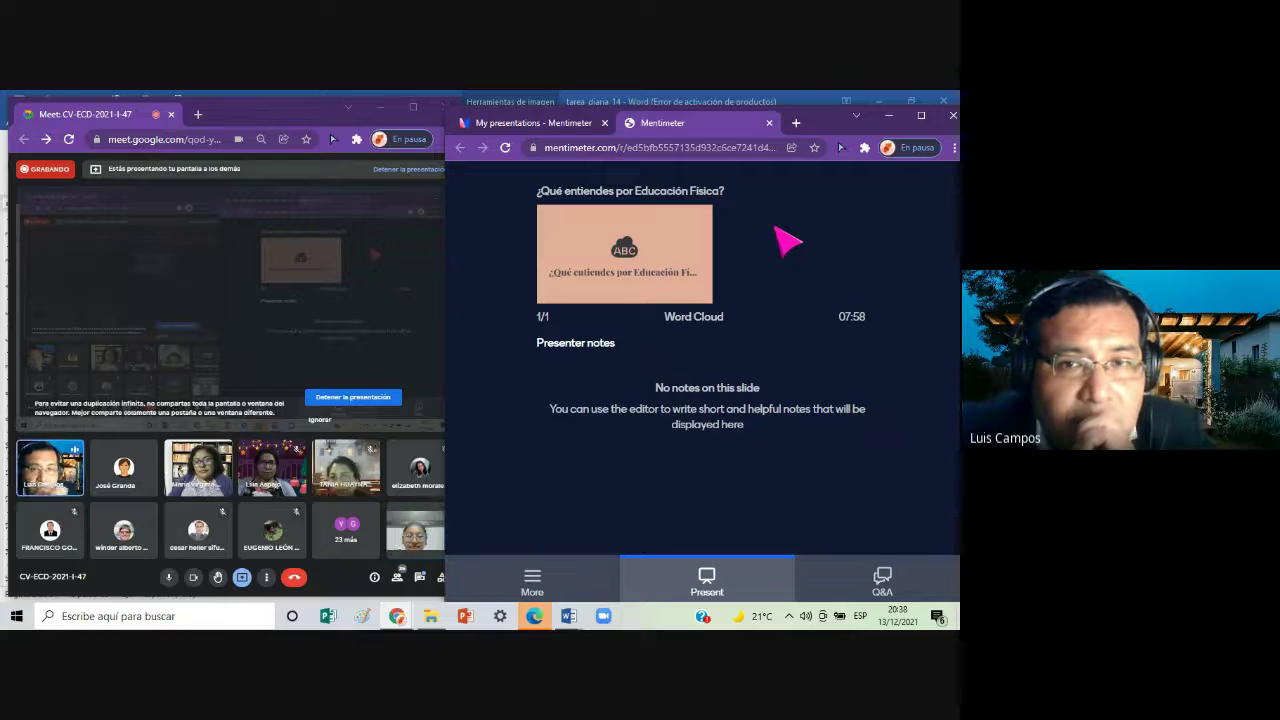
Step: Close the presenter view tab and open the Educación Física presentation in the editor
left_click(769, 122)
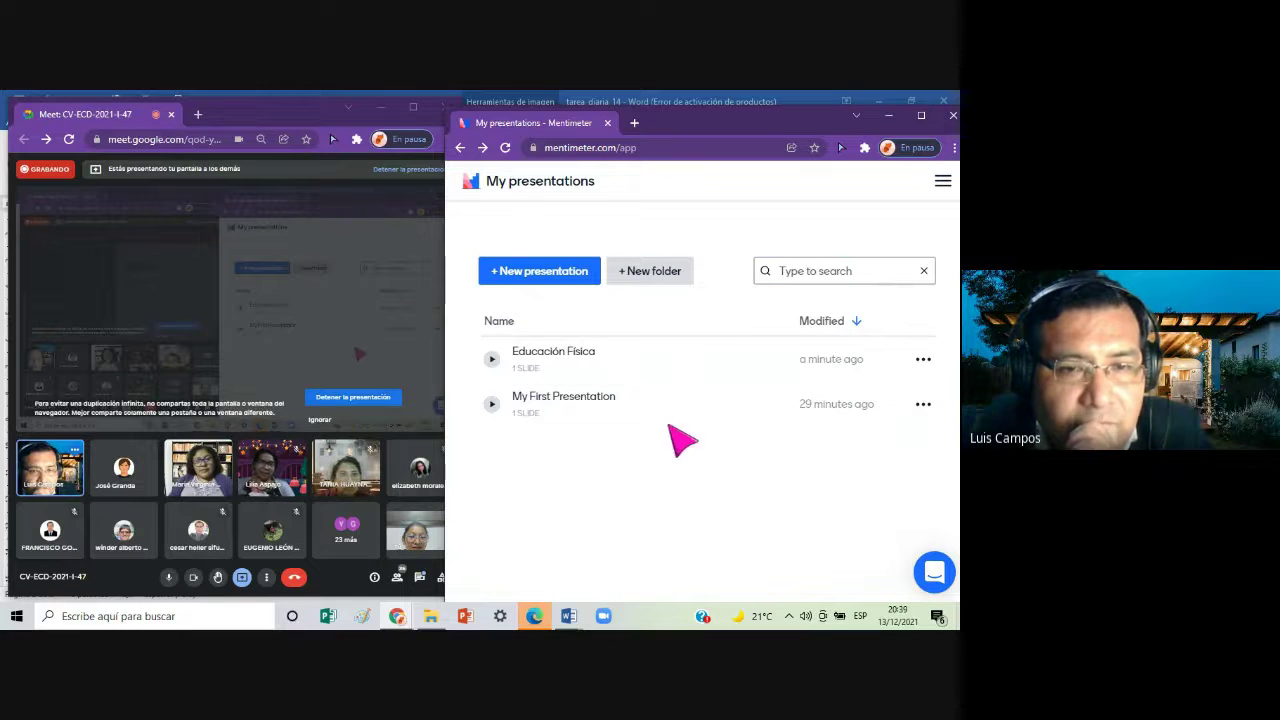
triple_click(616, 367)
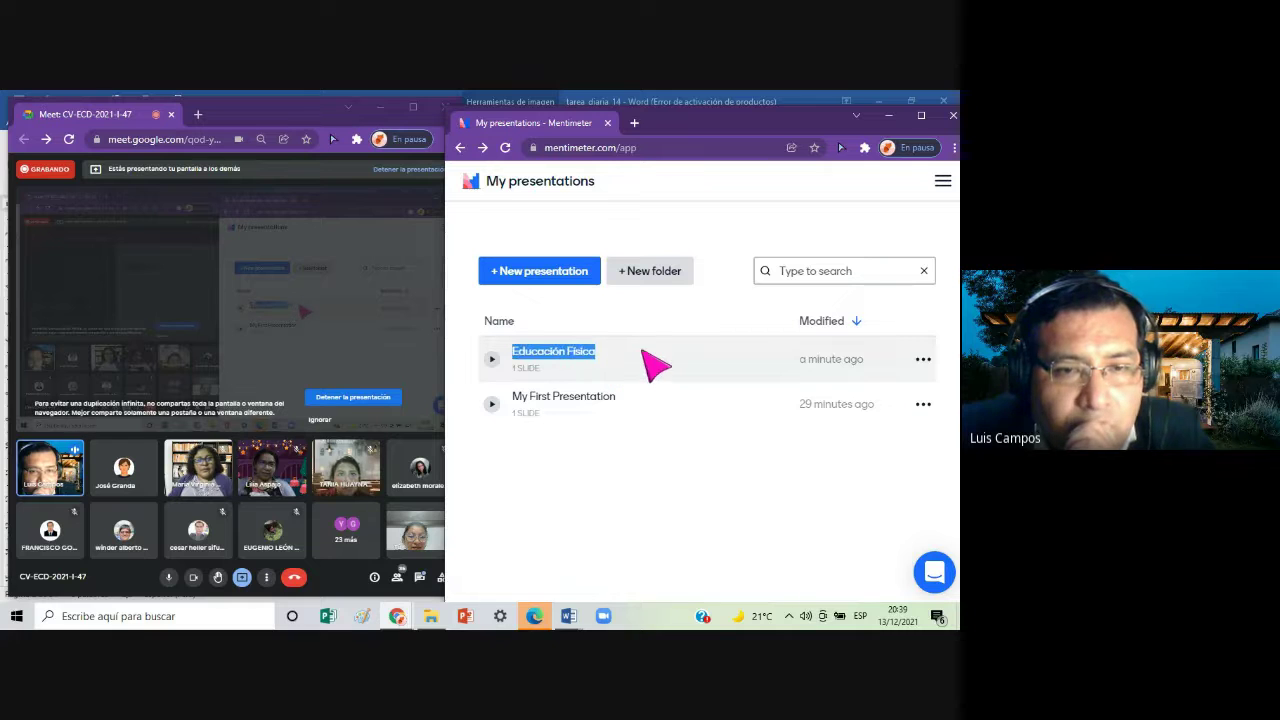
left_click(760, 374)
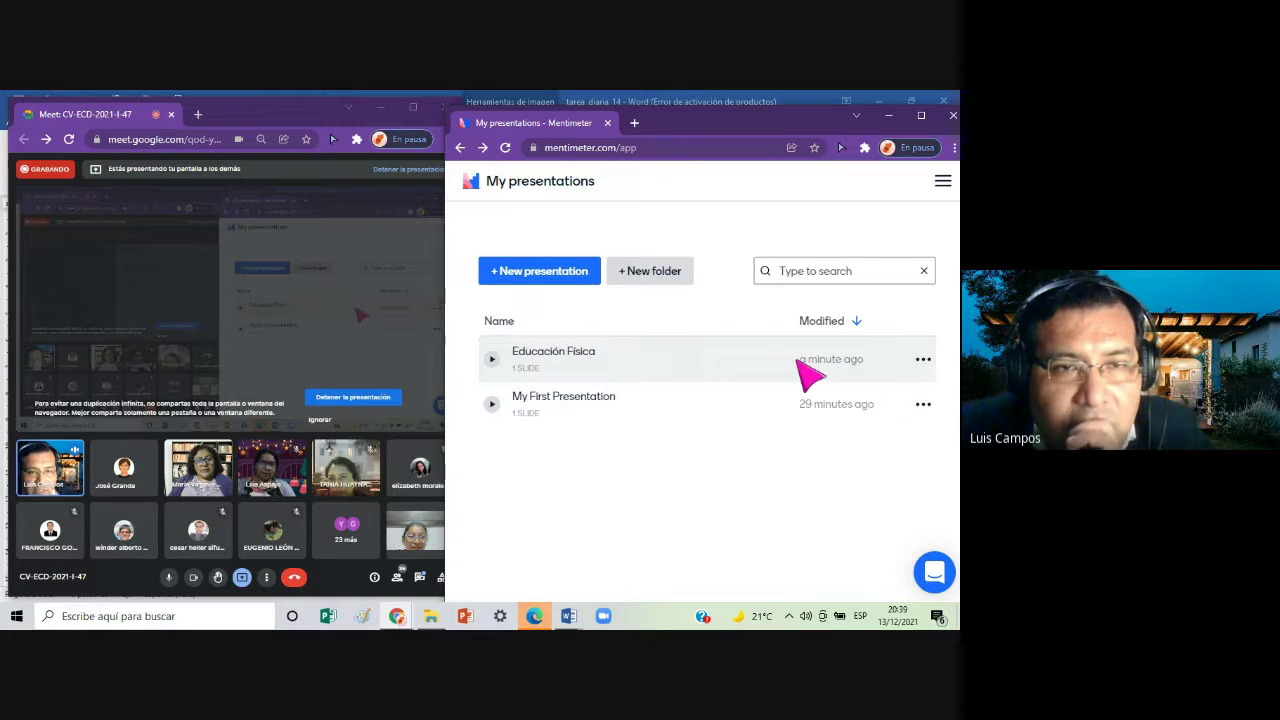
left_click(565, 356)
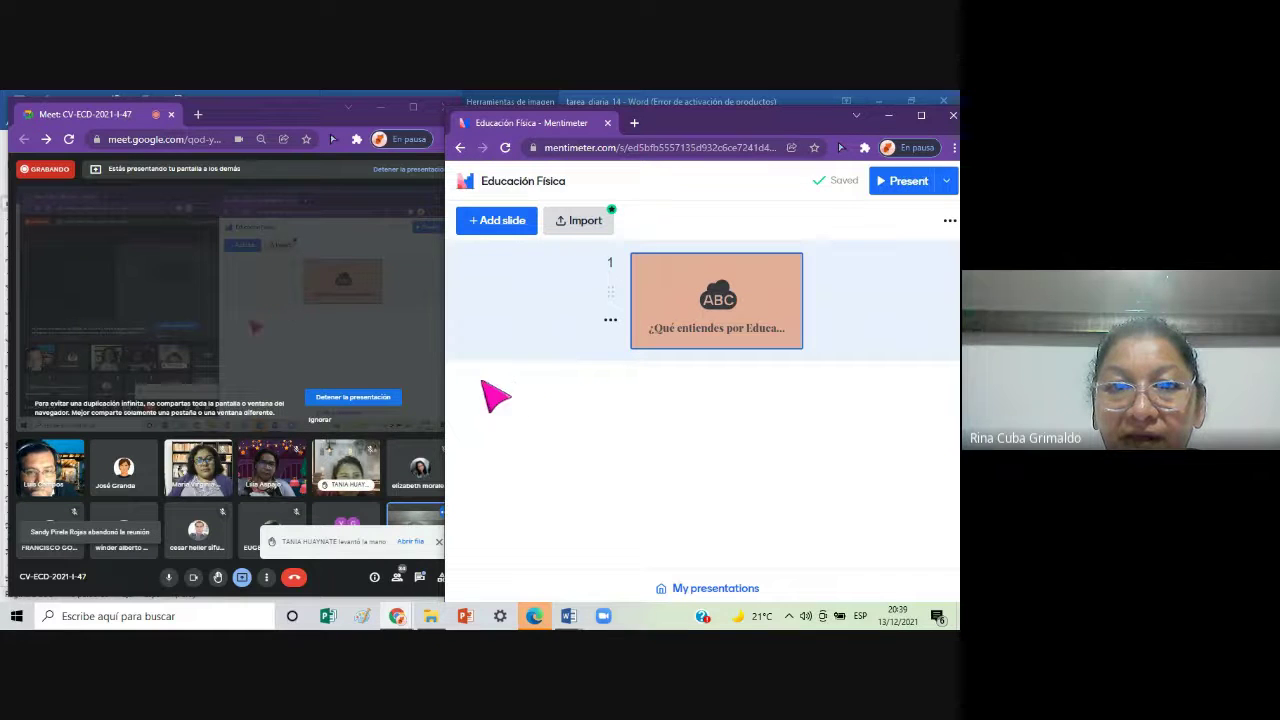
Step: Widen the browser window to view the full Educación Física slide editor, and narrow it again
left_click_drag(446, 370, 128, 324)
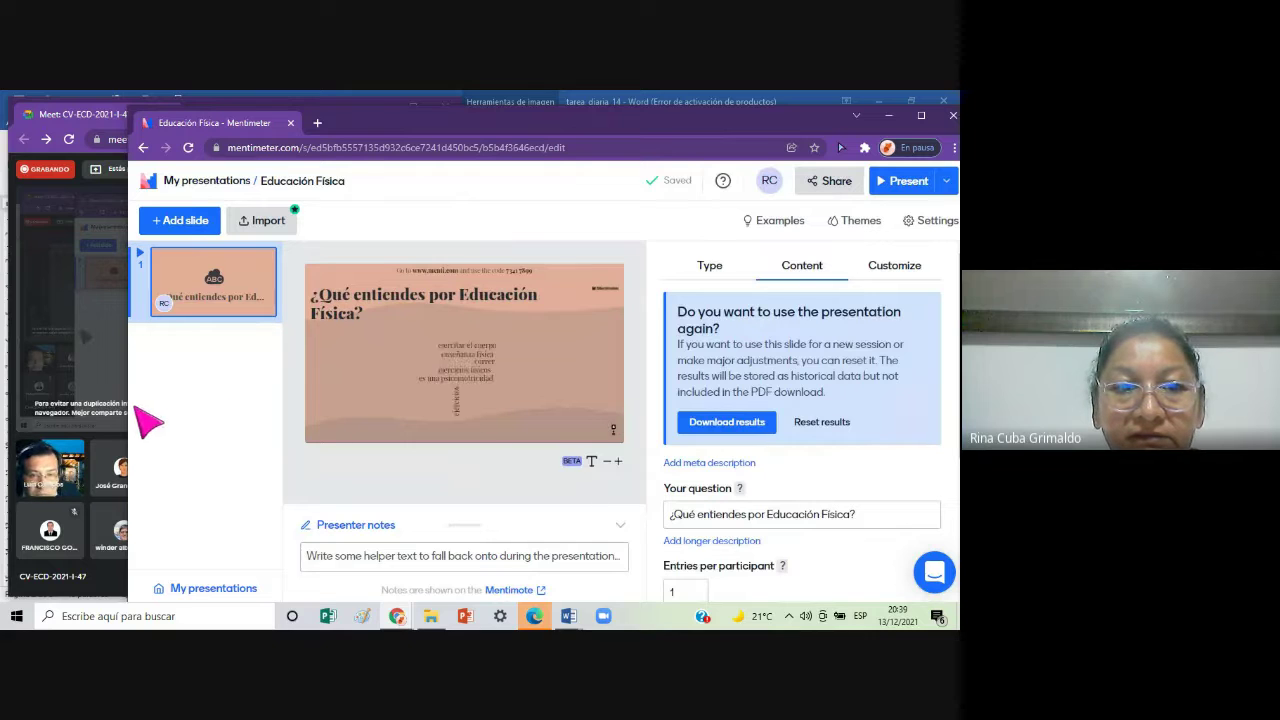
left_click_drag(129, 405, 101, 393)
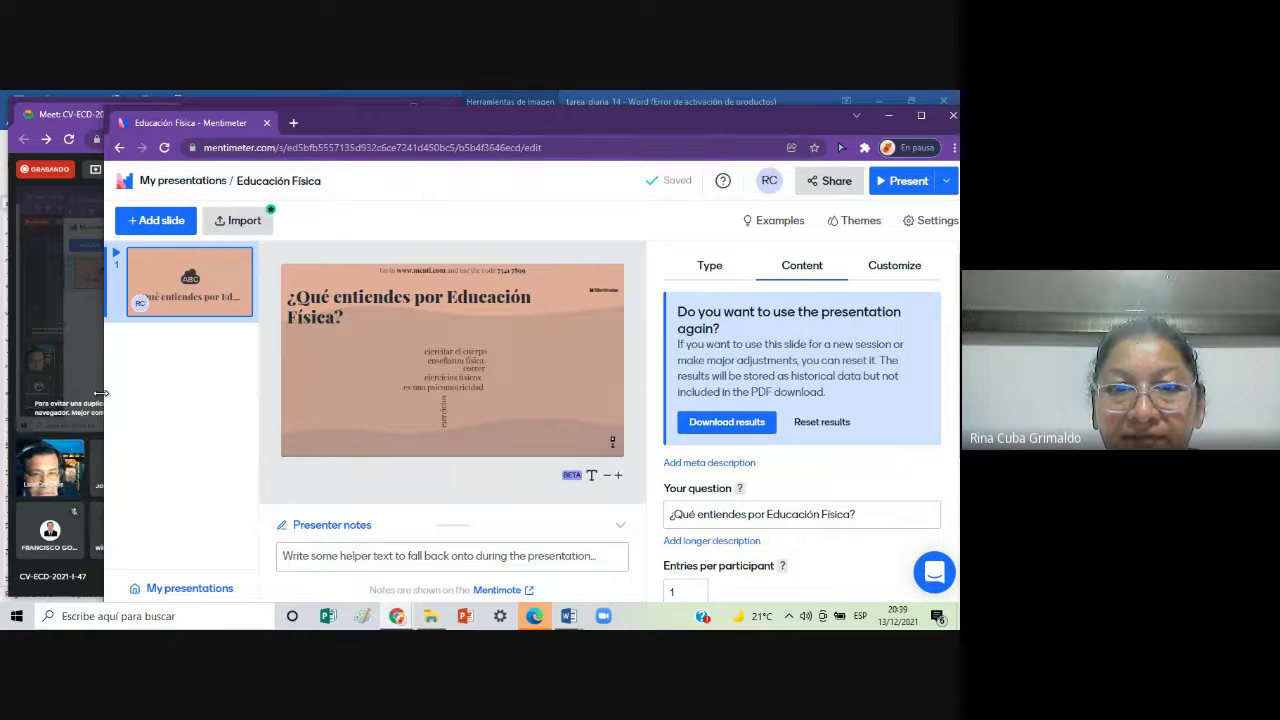
left_click_drag(101, 393, 462, 388)
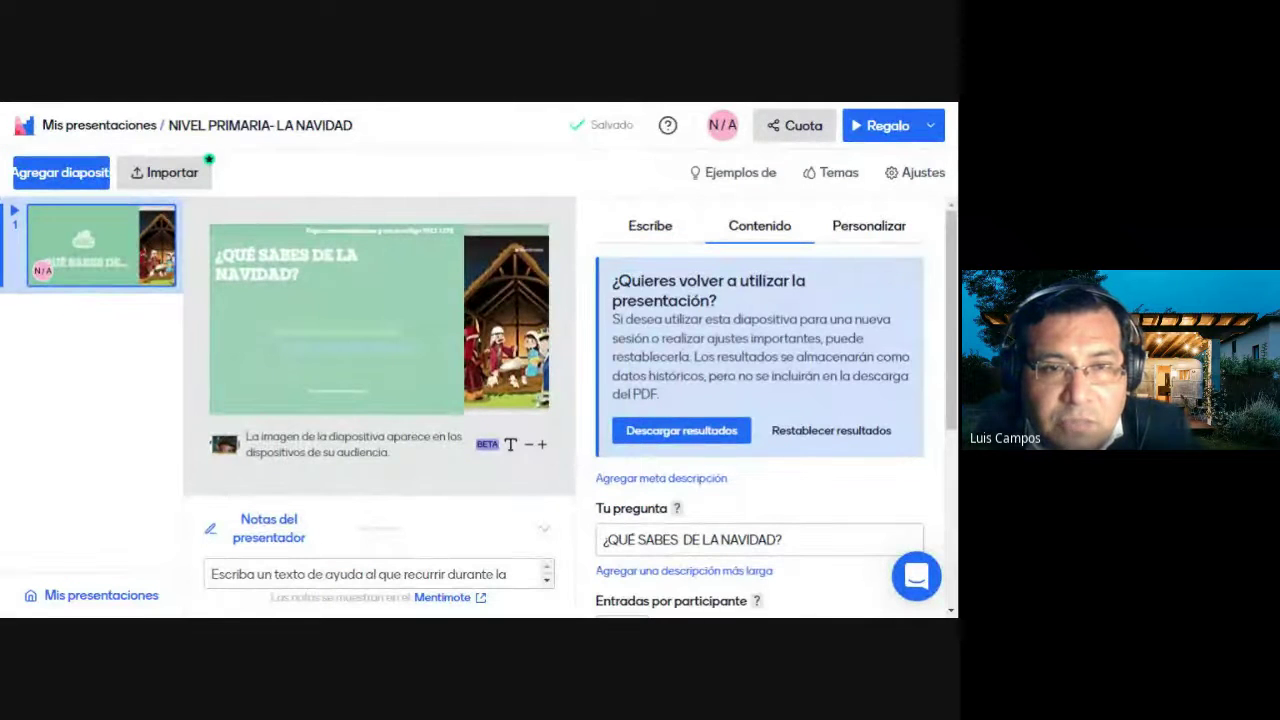
Step: Examine the content settings of the "¿QUÉ SABES DE LA NAVIDAD?" slide down to its image and extras
left_click(380, 572)
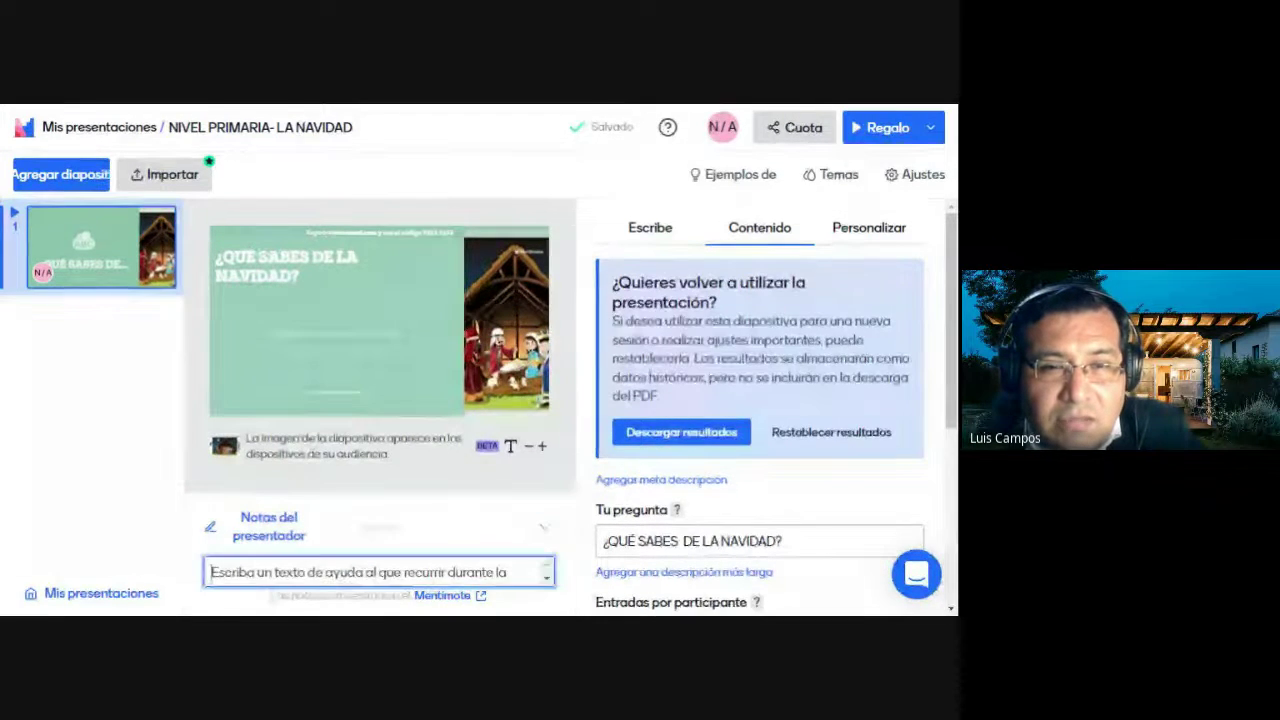
scroll(663, 483, "down", 2)
scroll(663, 483, "down", 1)
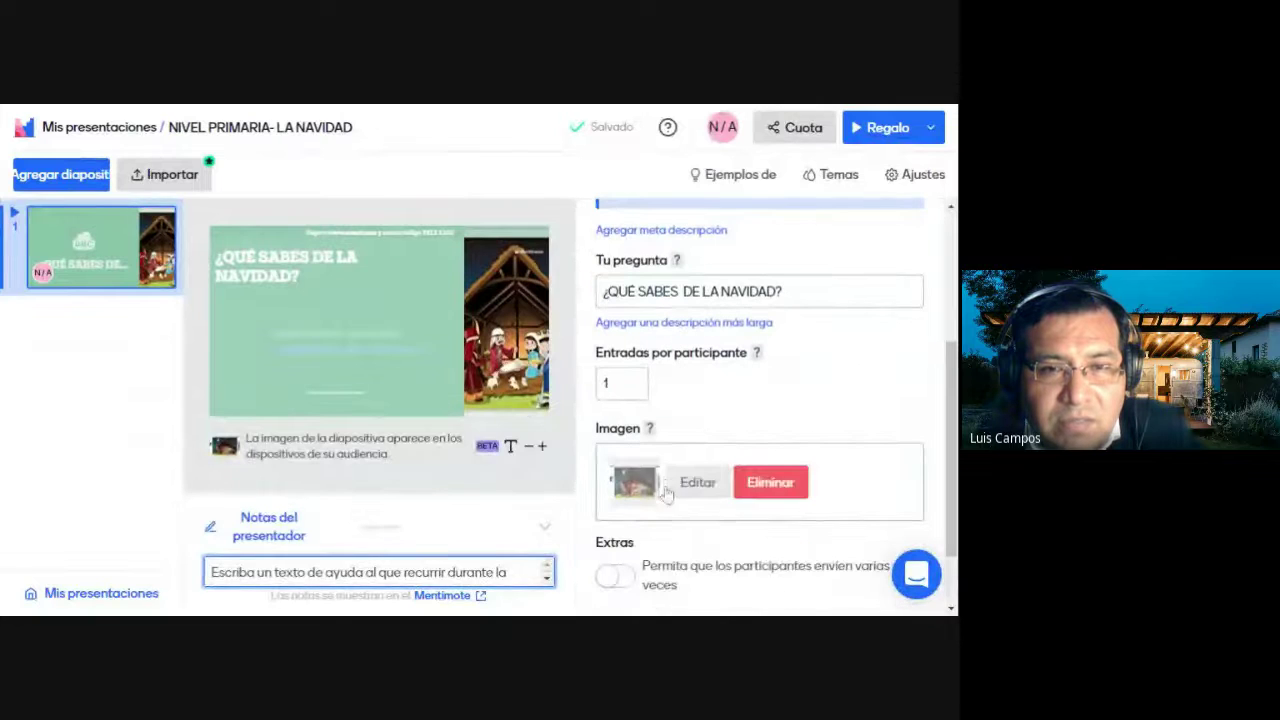
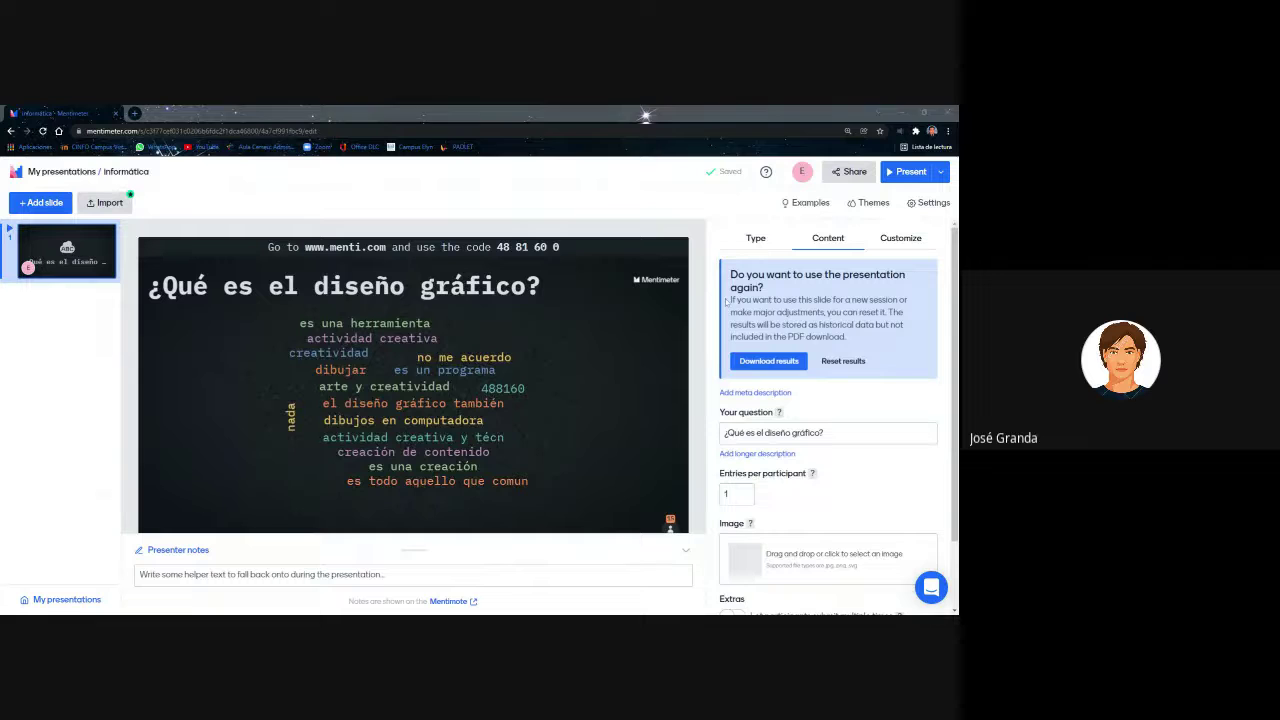
Step: Add an Open Ended question slide after "¿Qué es el diseño gráfico?" in the informática presentation
left_click(44, 203)
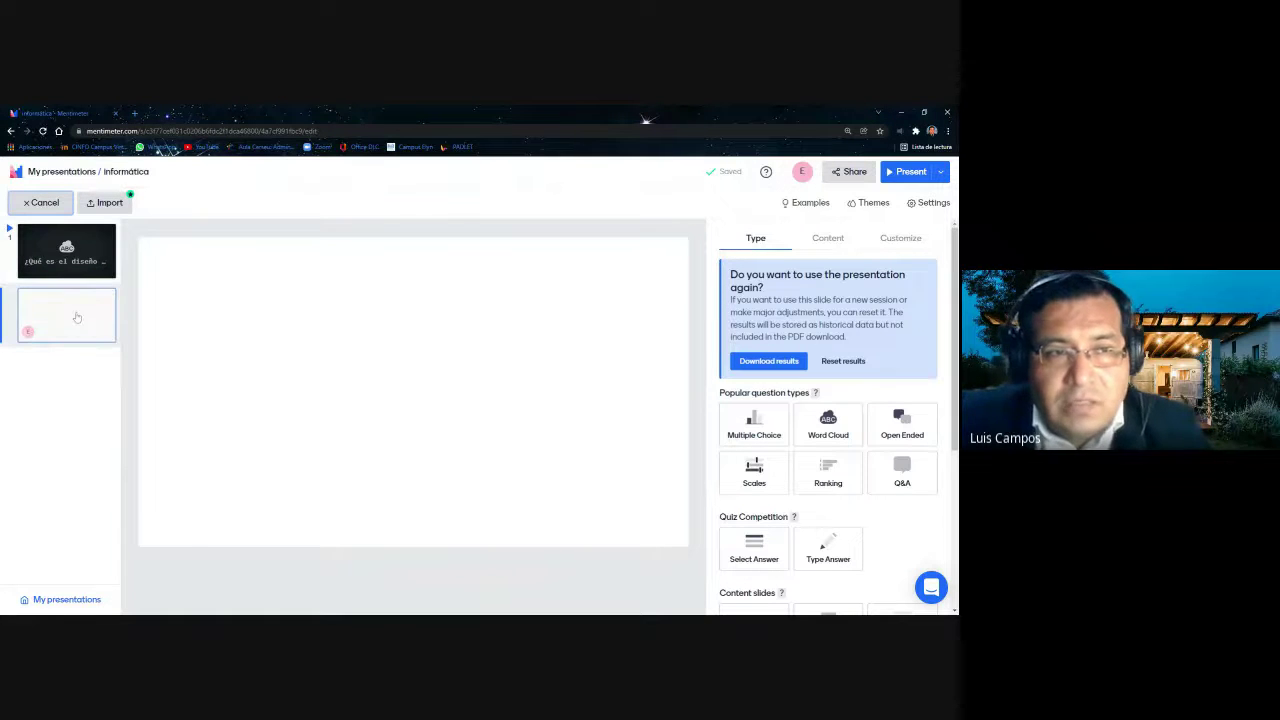
left_click(95, 262)
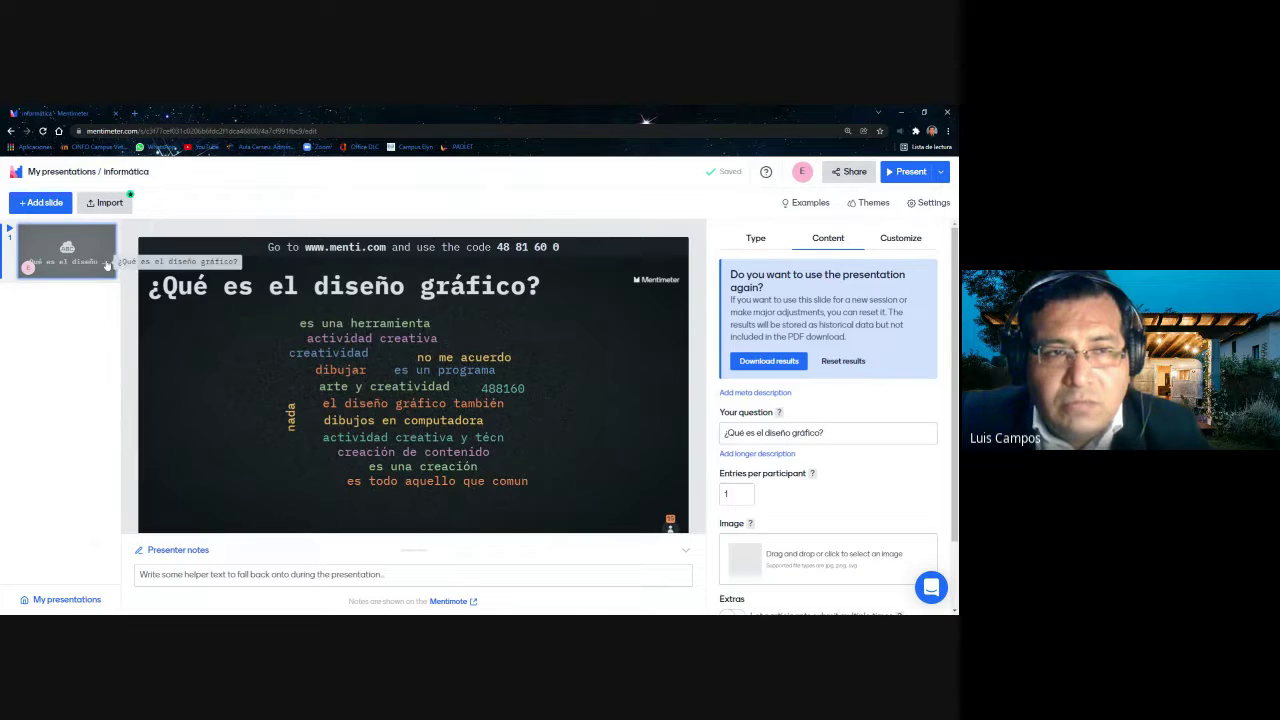
left_click(42, 204)
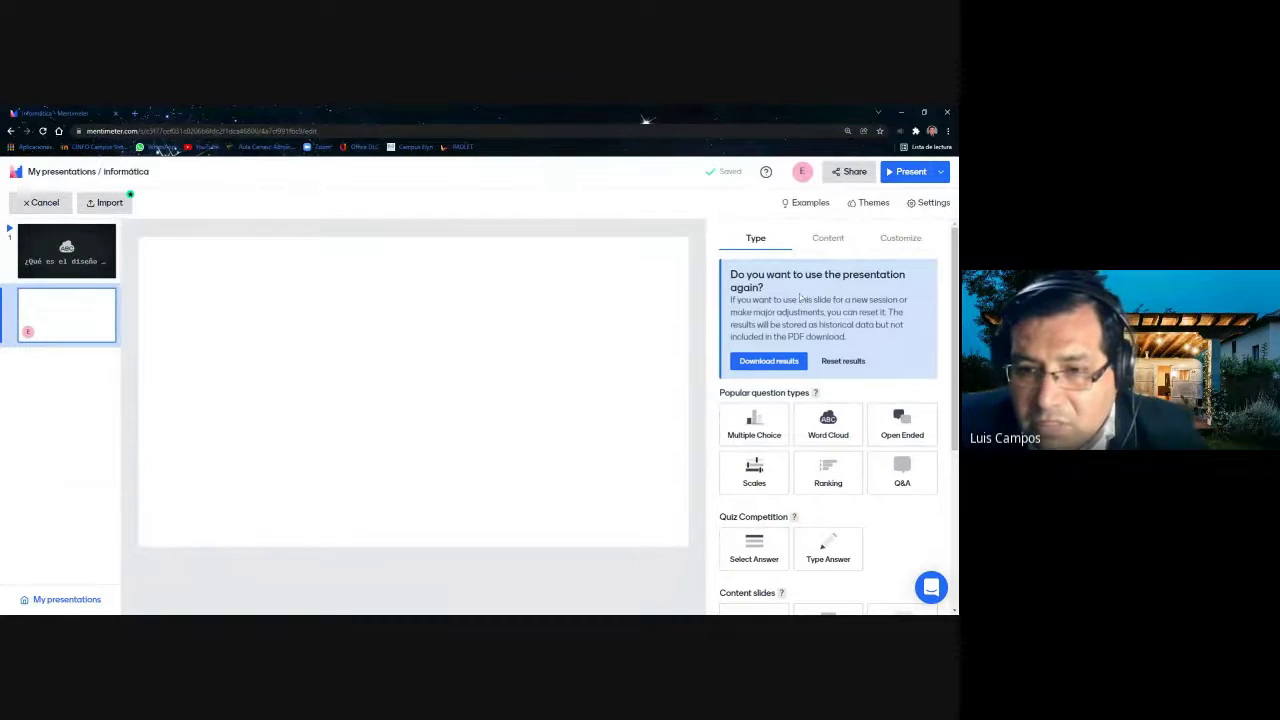
scroll(860, 380, "down", 3)
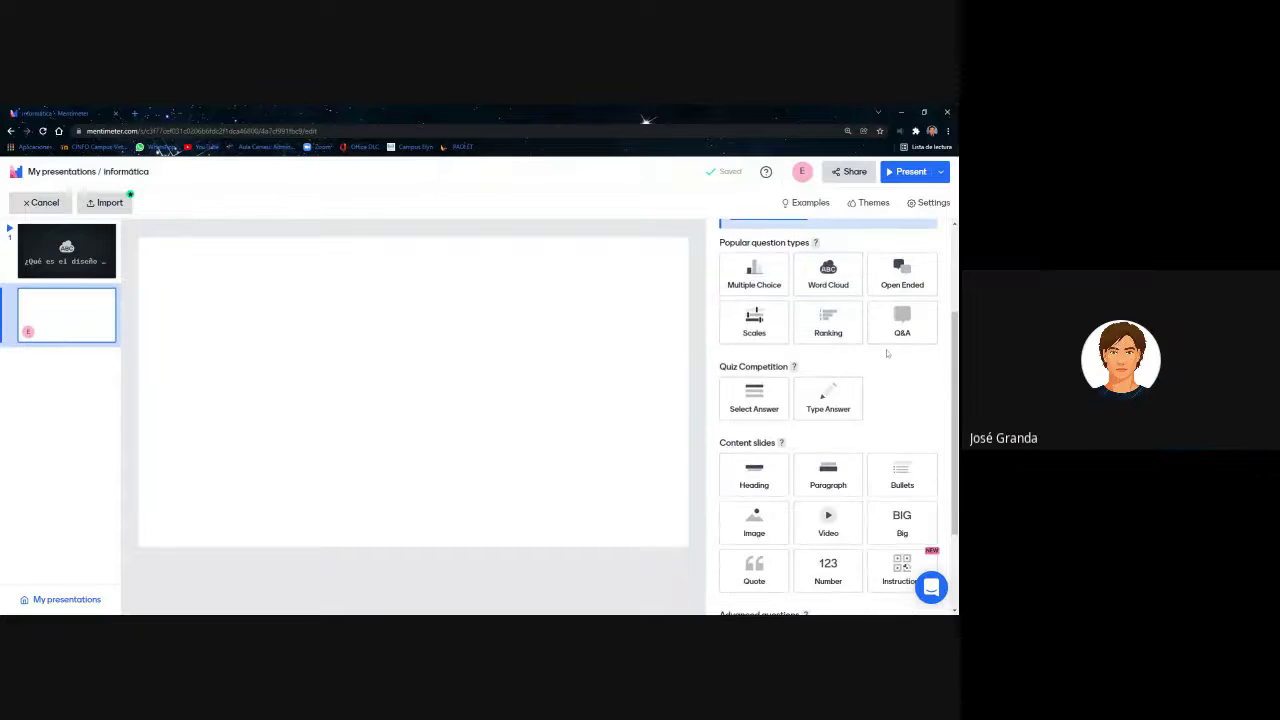
scroll(884, 370, "up", 2)
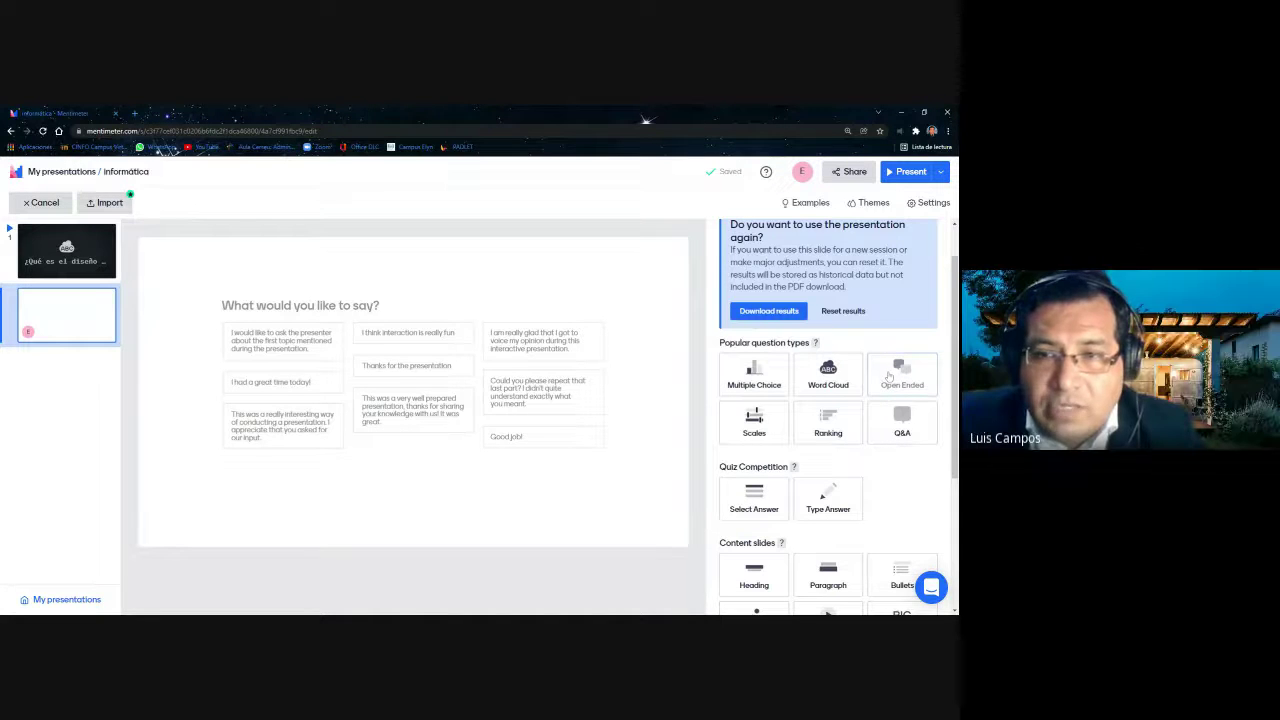
left_click(889, 376)
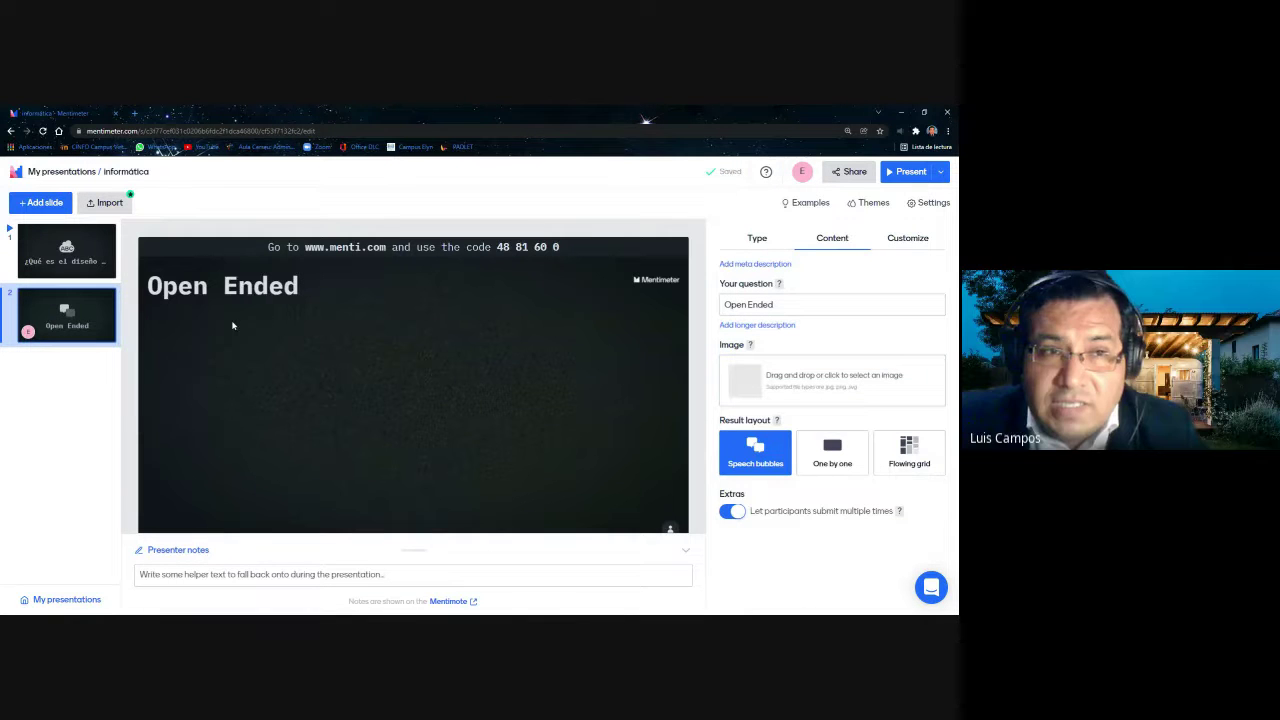
Step: Set the result layout of the Open Ended slide to Flowing grid
left_click(104, 271)
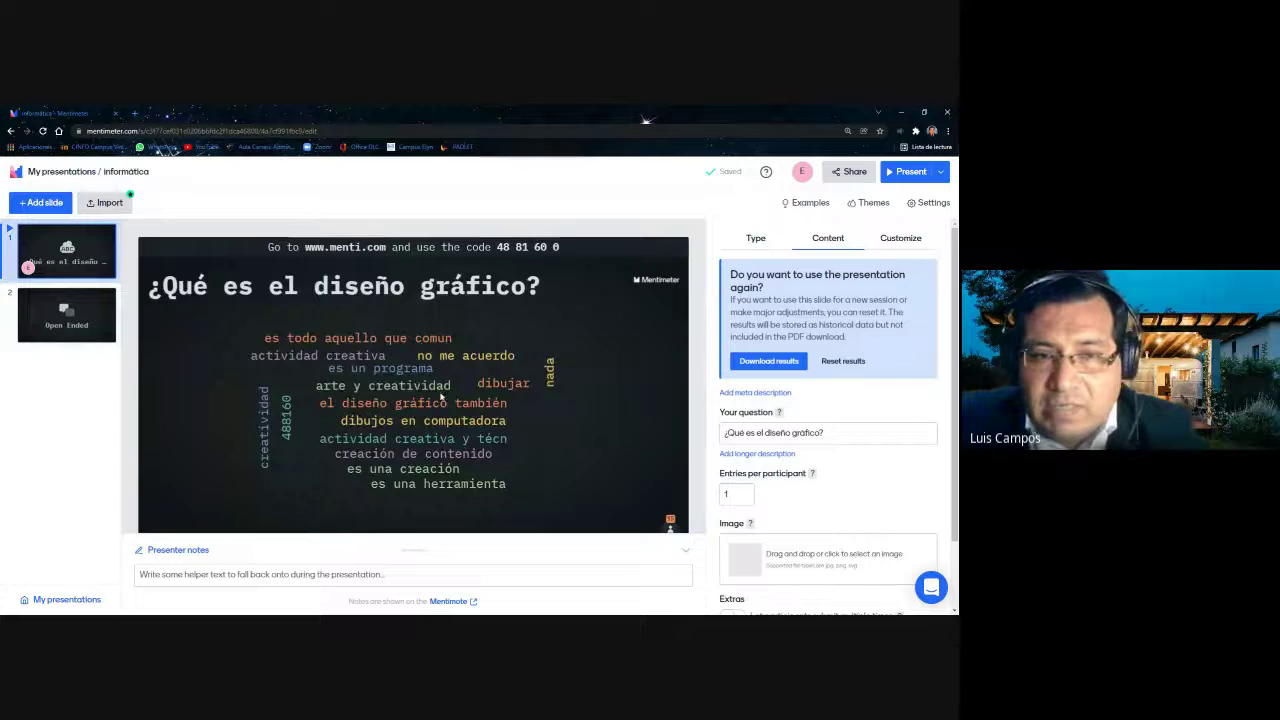
left_click(108, 329)
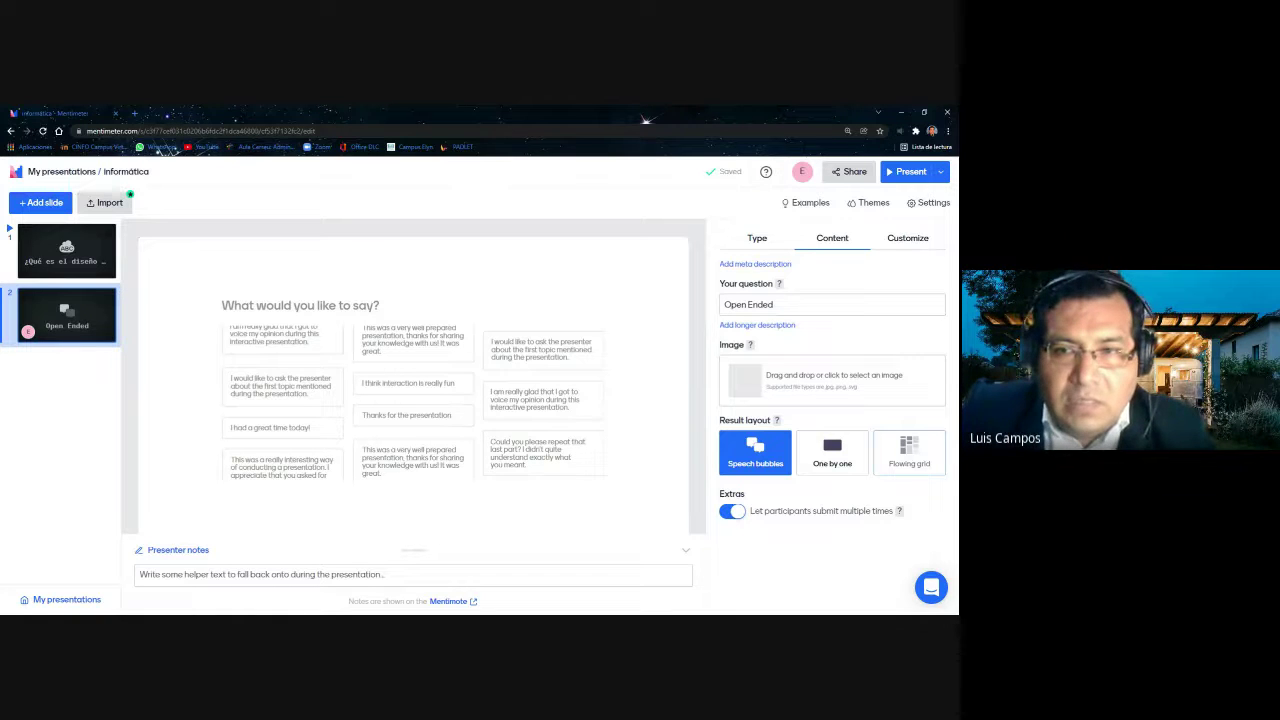
left_click(906, 452)
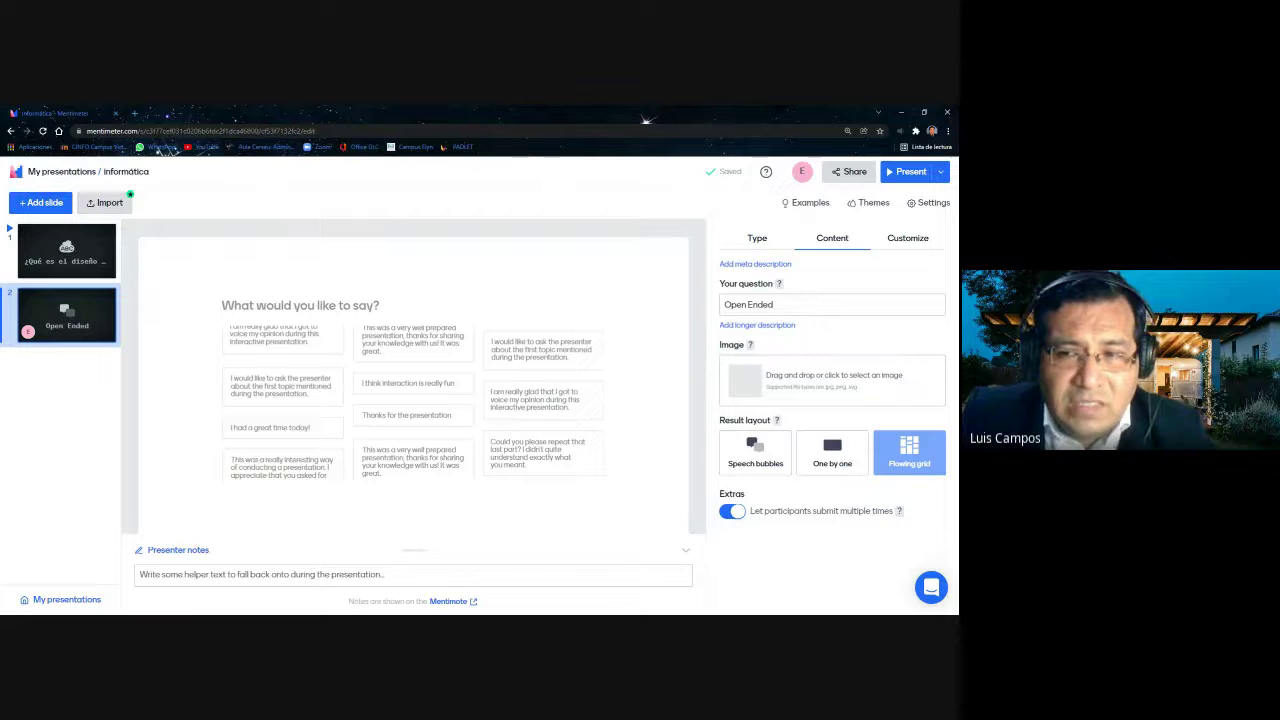
left_click(912, 466)
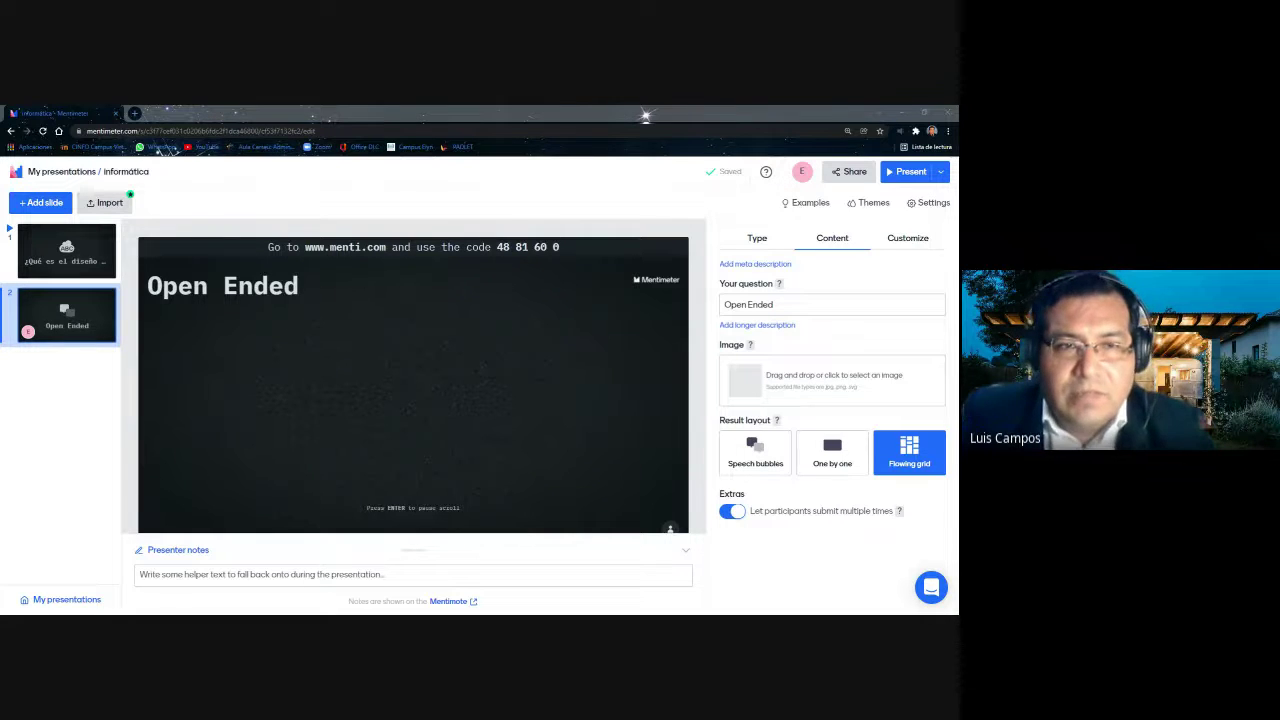
Step: Replace the Open Ended slide's question with "¿QUE ENTIENDE POR OBJETO 3D?"
left_click(724, 304)
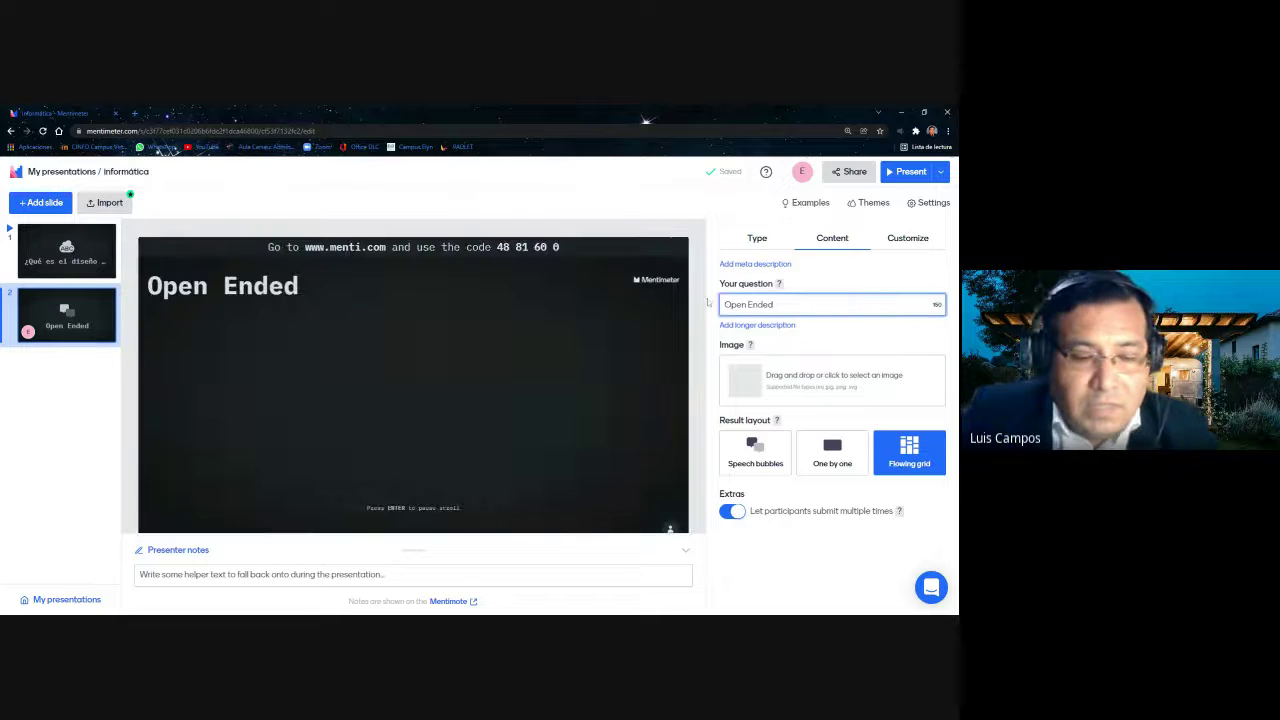
type("QUE ENTIE")
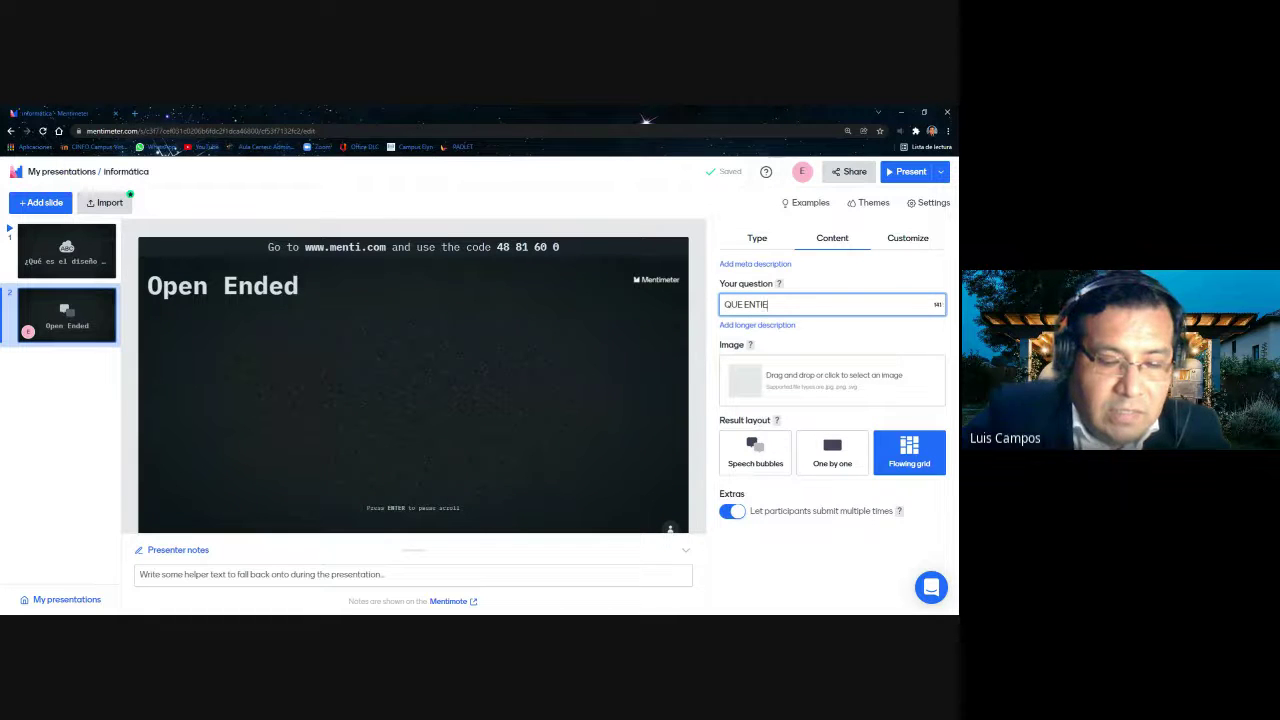
type("NDE POR O")
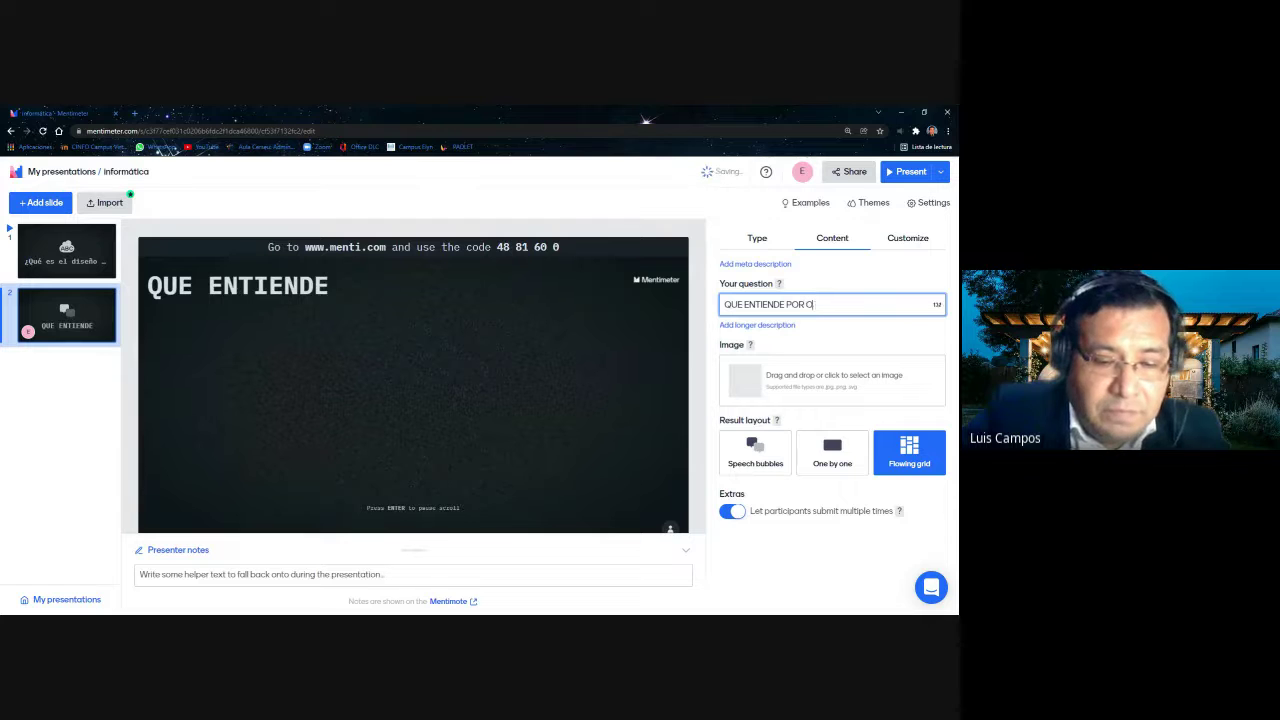
type("BJETO 3D")
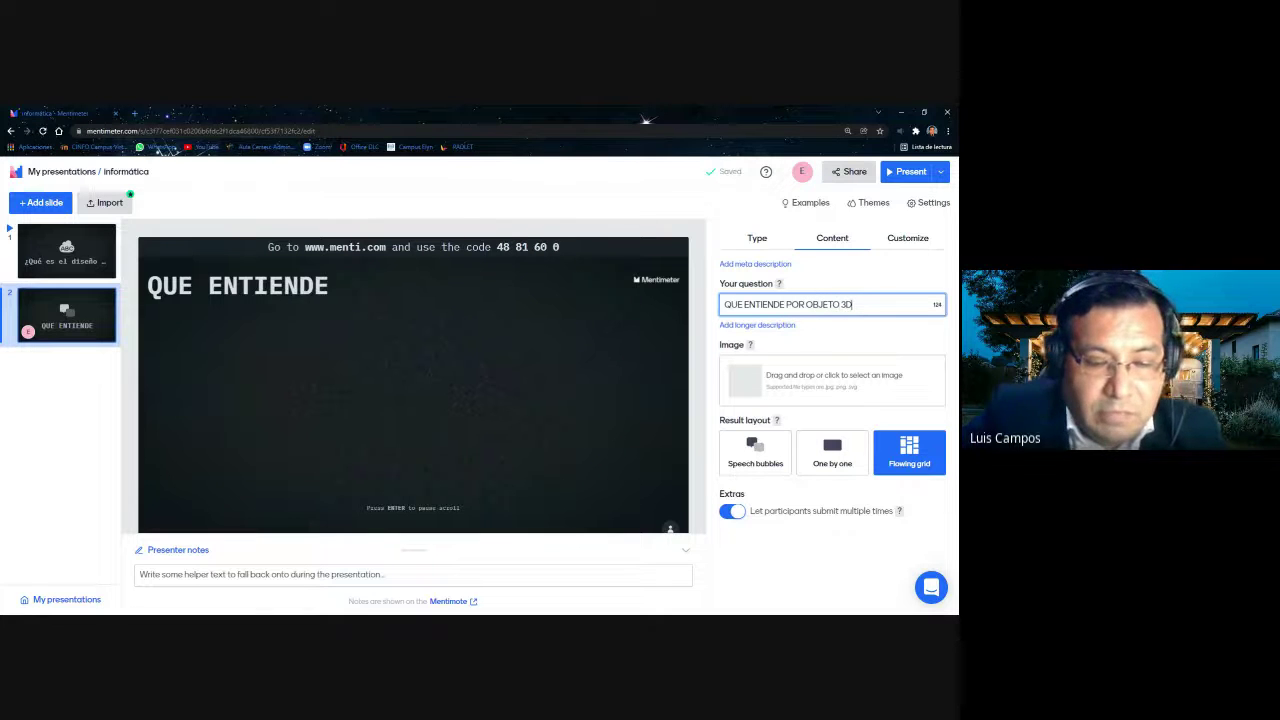
type("?")
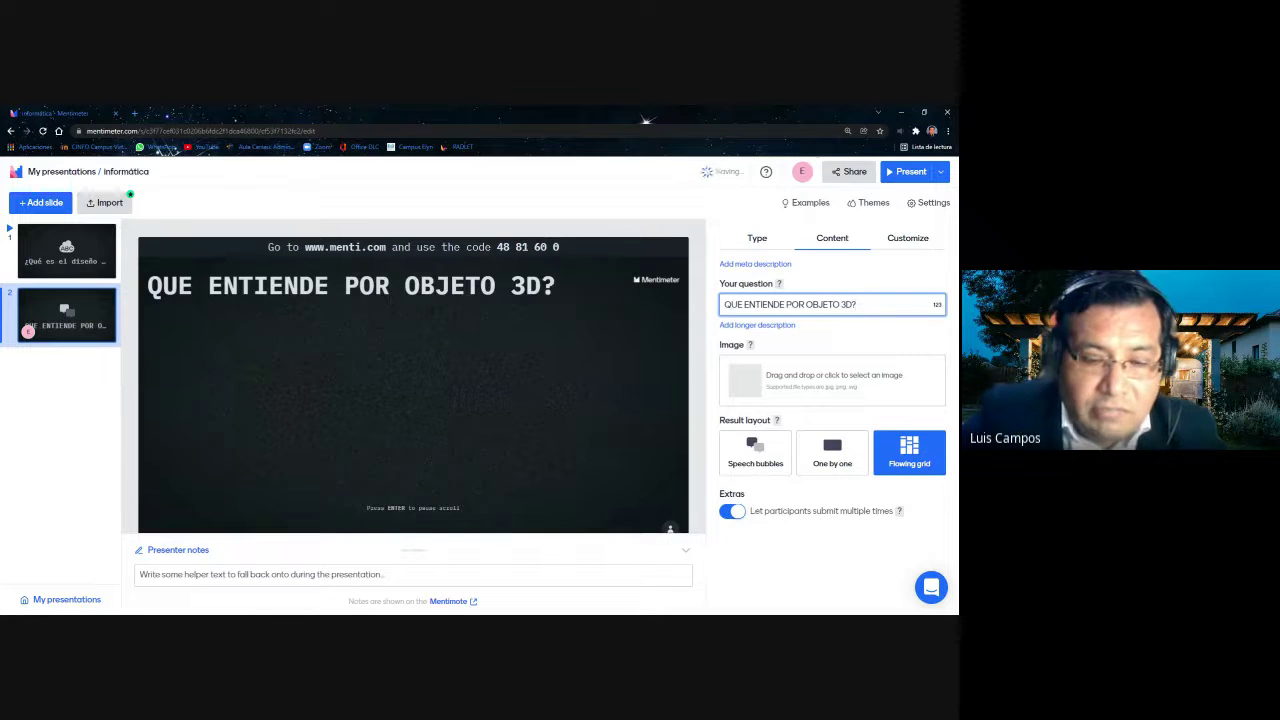
key("Home")
type("¿")
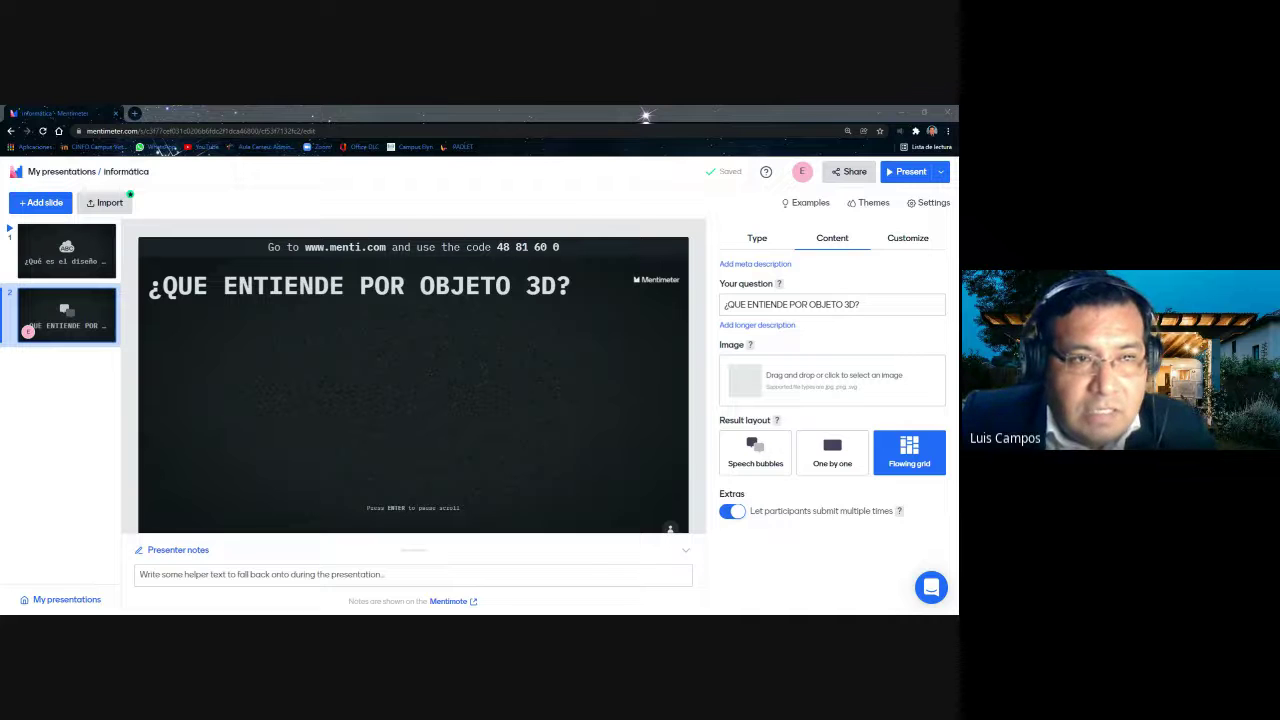
Step: Open the I Secundaria presentation from the presentations list and present its Clipchamp question in full screen
left_click(83, 176)
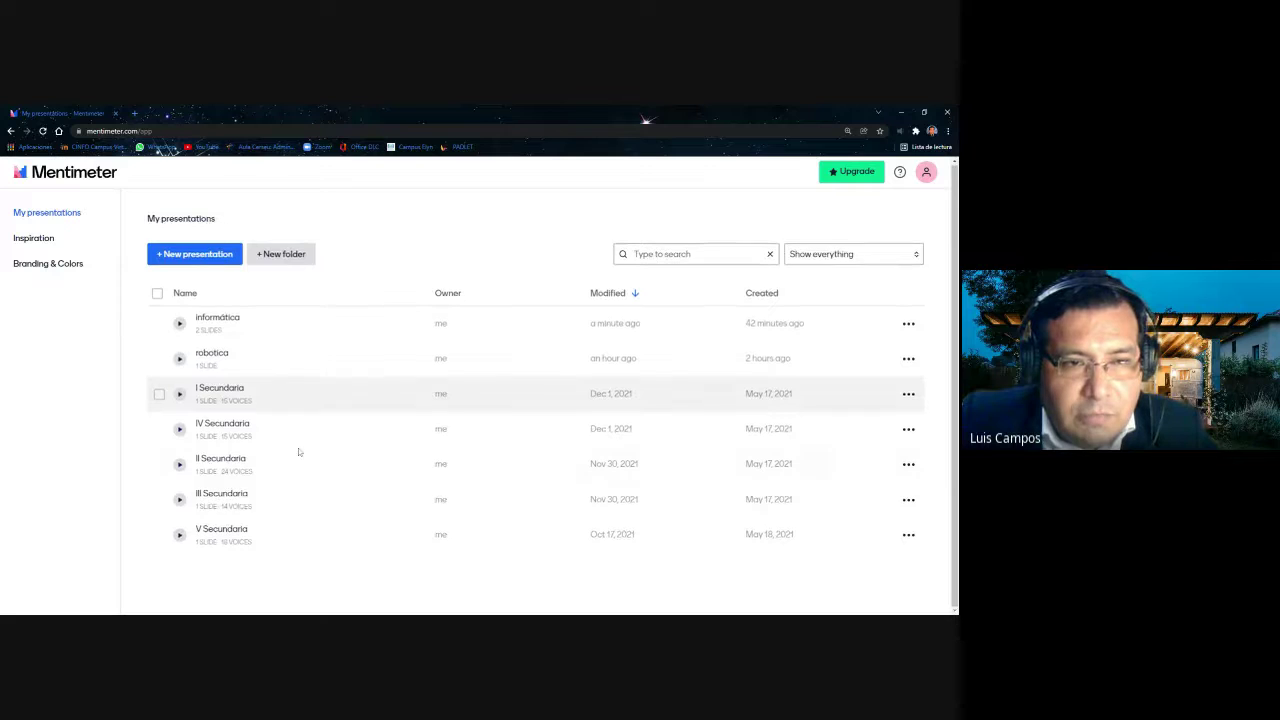
left_click(232, 394)
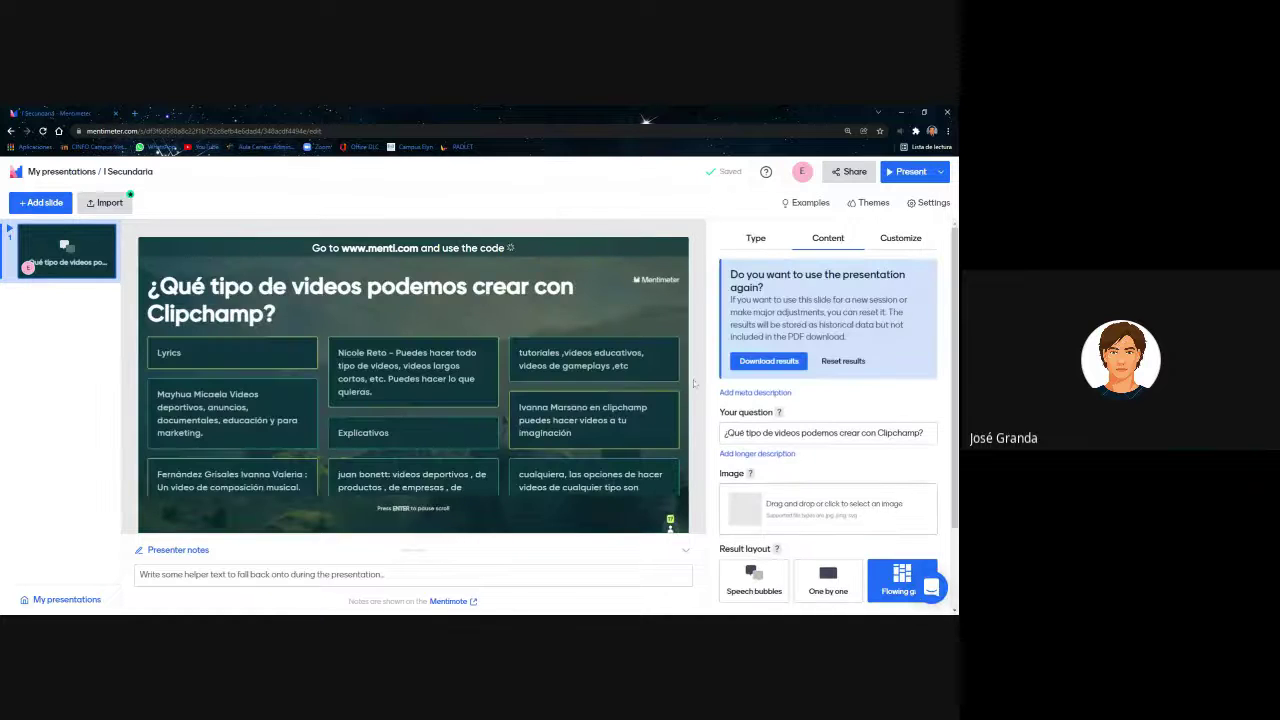
left_click(906, 172)
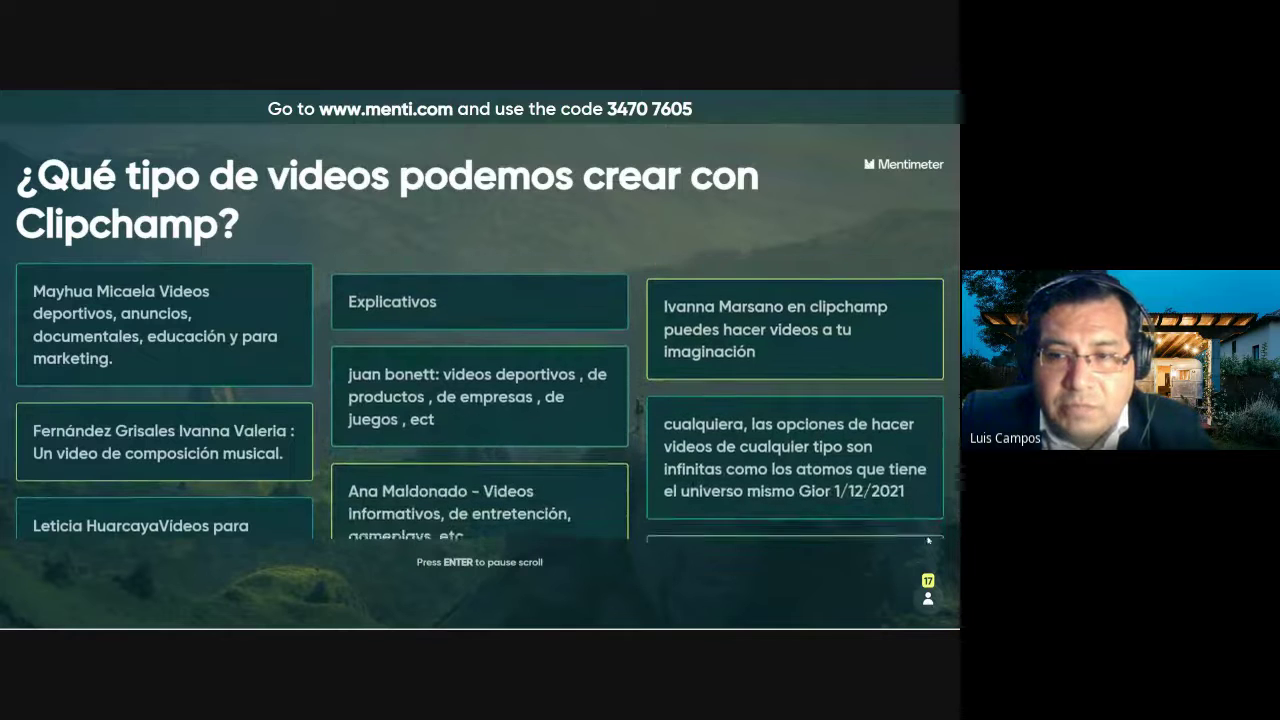
Step: Exit the Clipchamp question's presentation mode and check the slide's question type in the editor
mouse_move(775, 584)
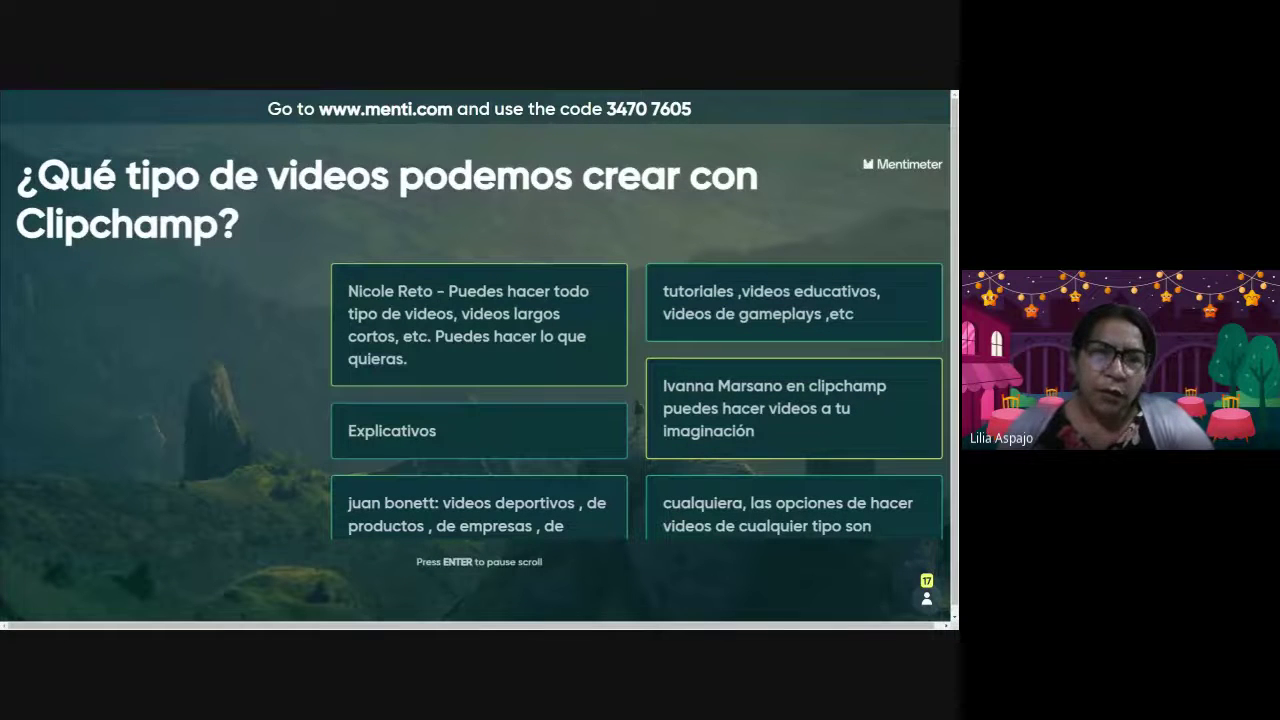
key("Escape")
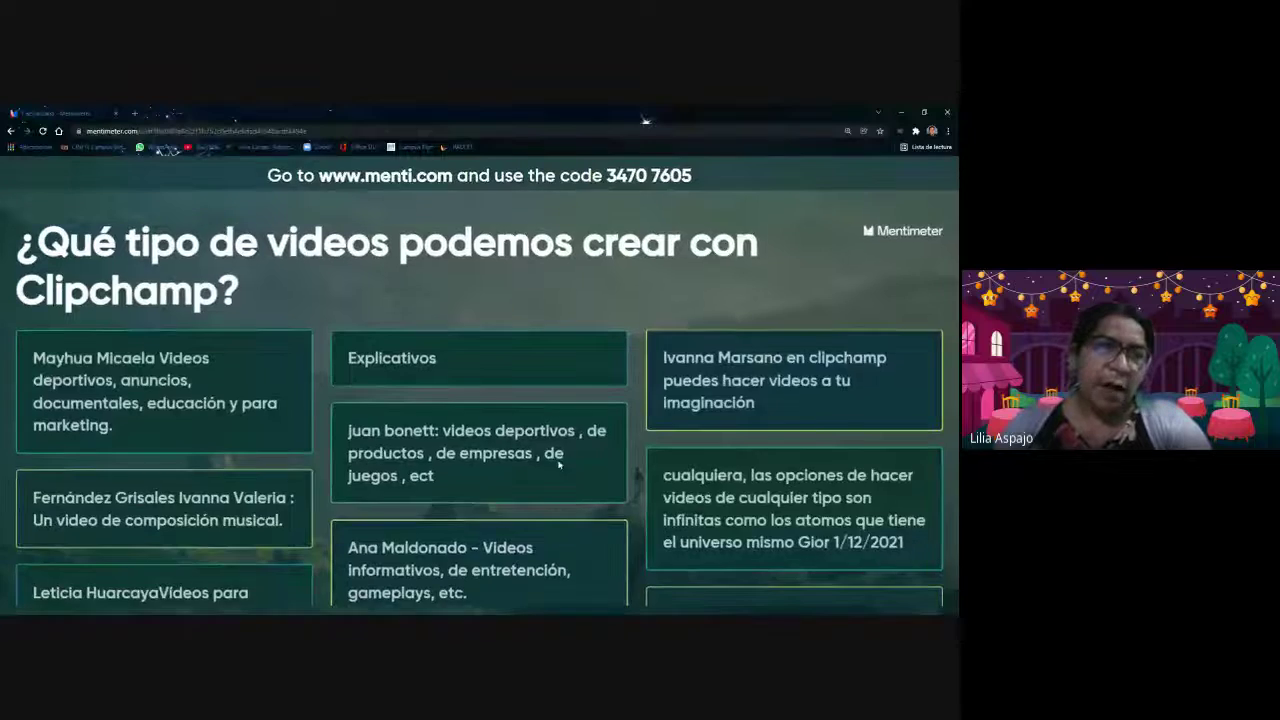
key("Escape")
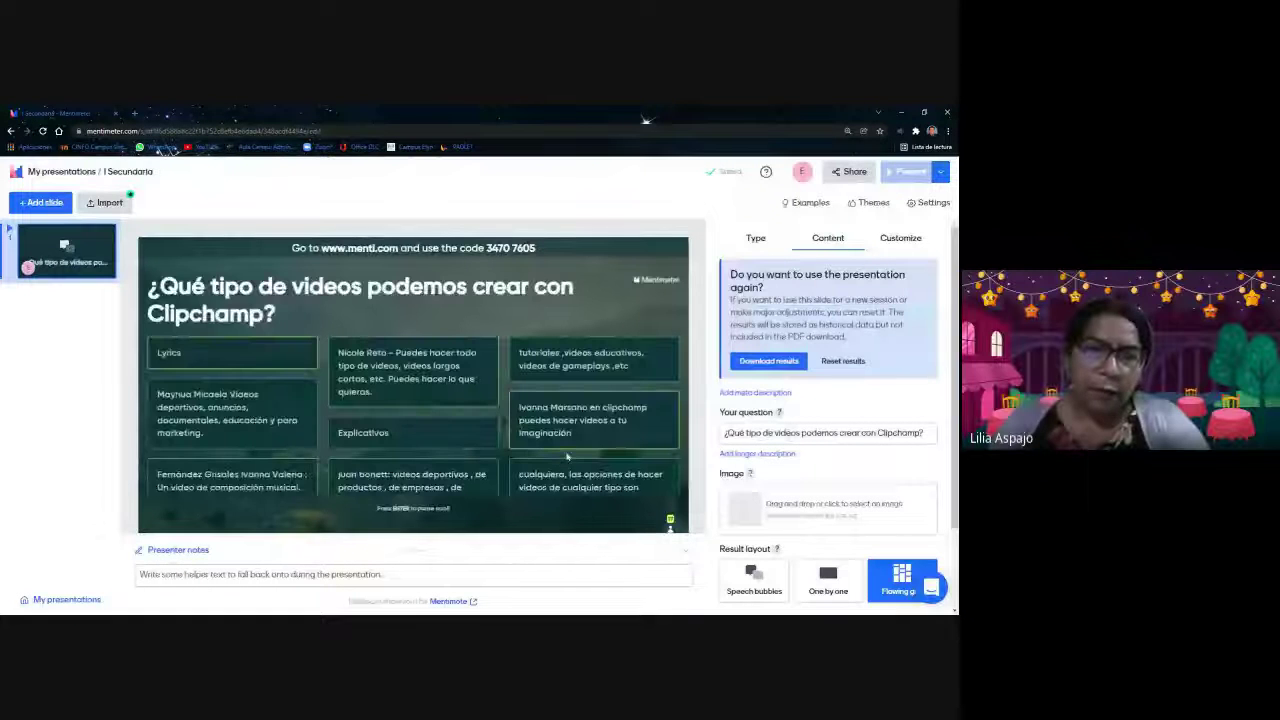
left_click(756, 239)
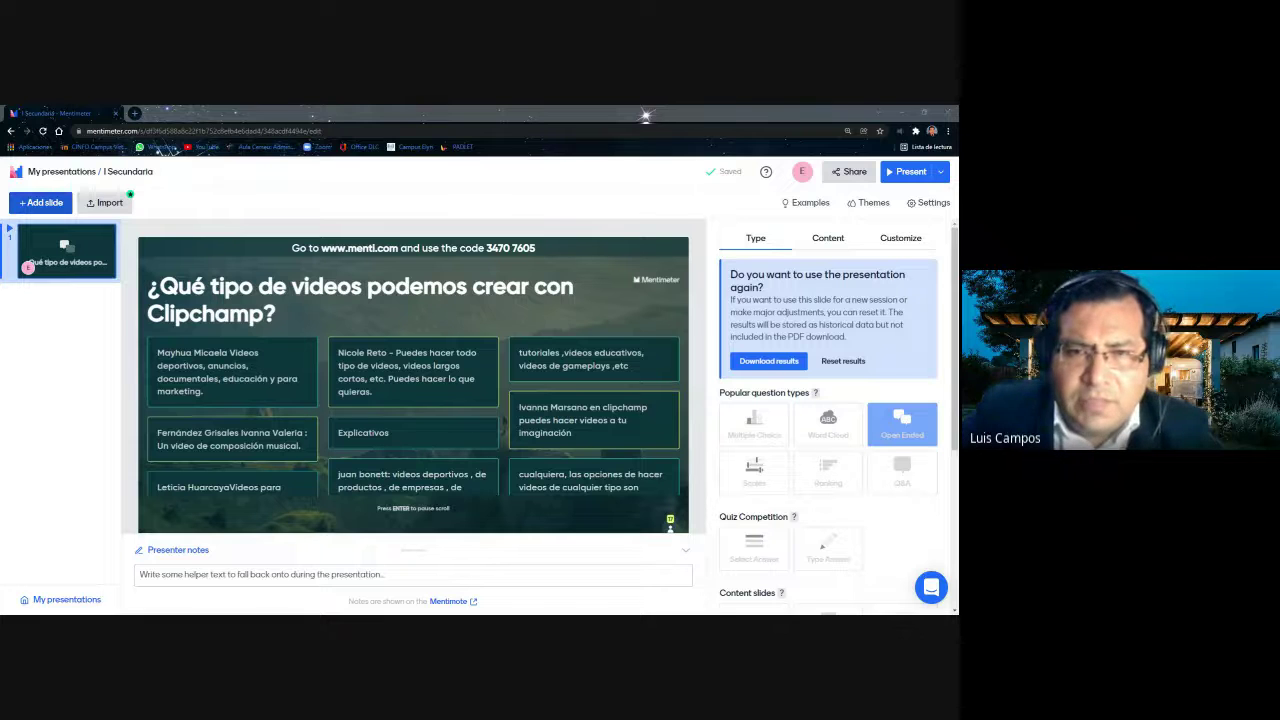
left_click(252, 247)
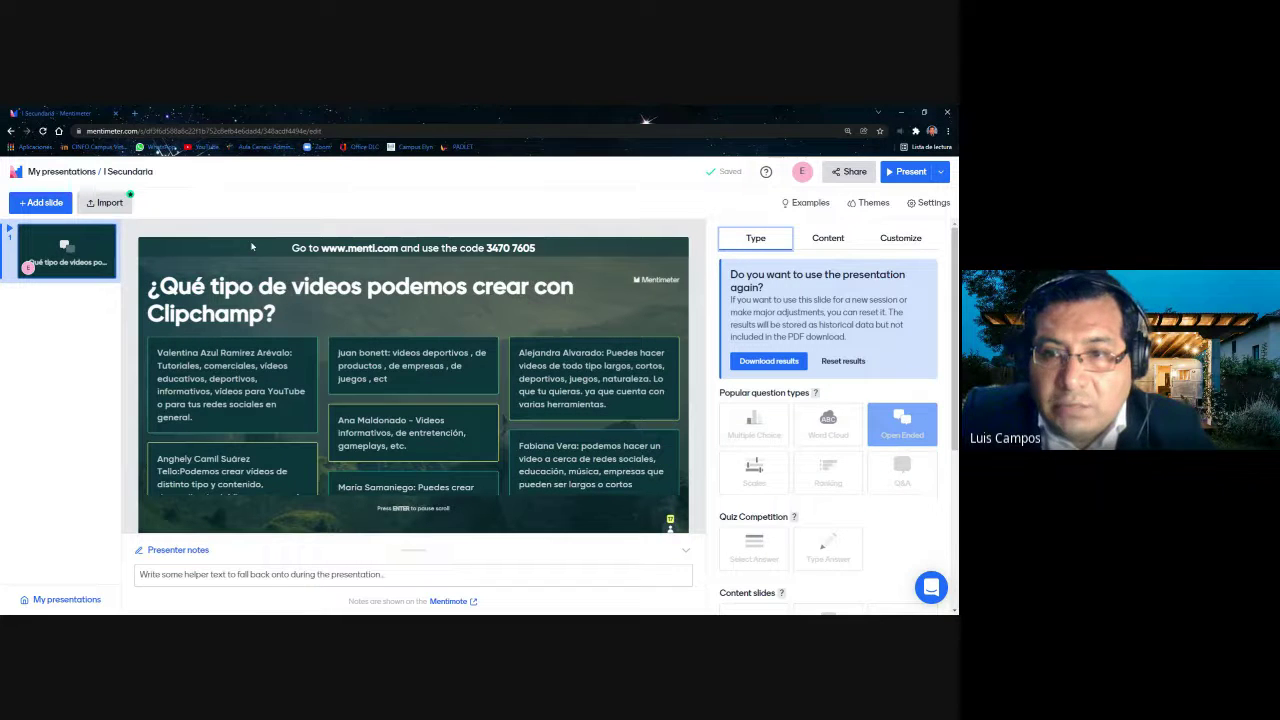